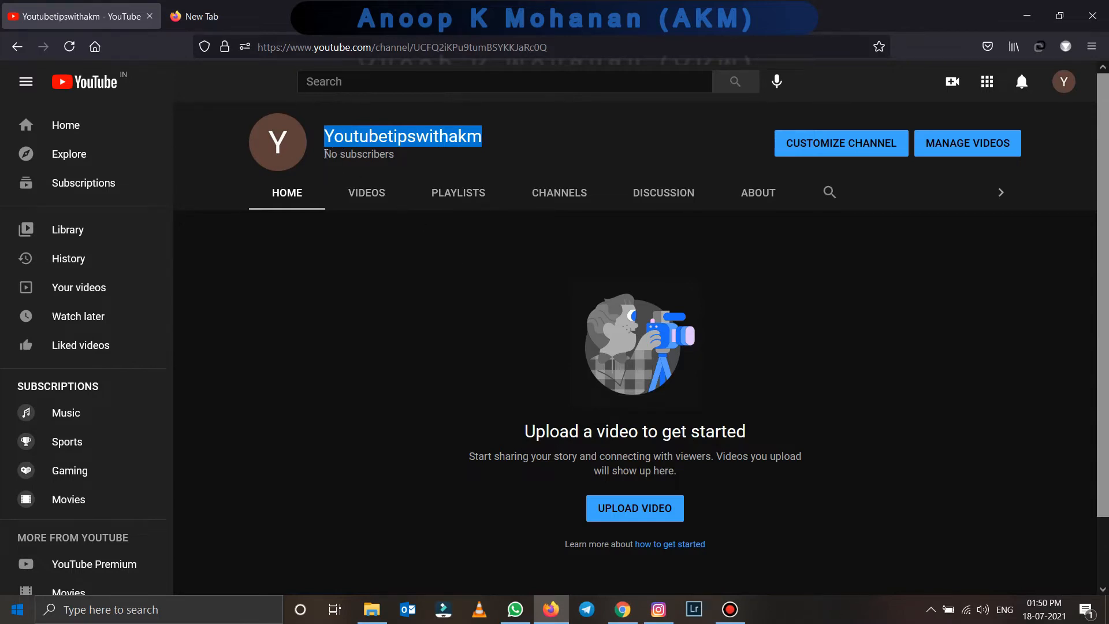
# - Check the channel's empty Videos tab, then go to Customize channel in Studio
pyautogui.moveTo(325, 159); pyautogui.dragTo(392, 173)
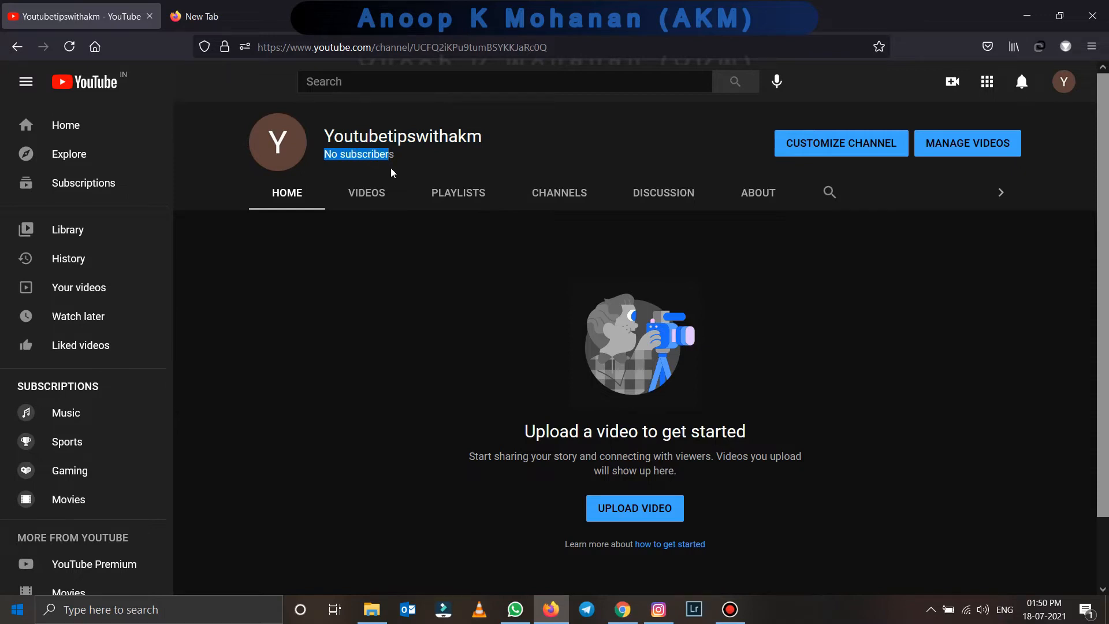
pyautogui.click(373, 194)
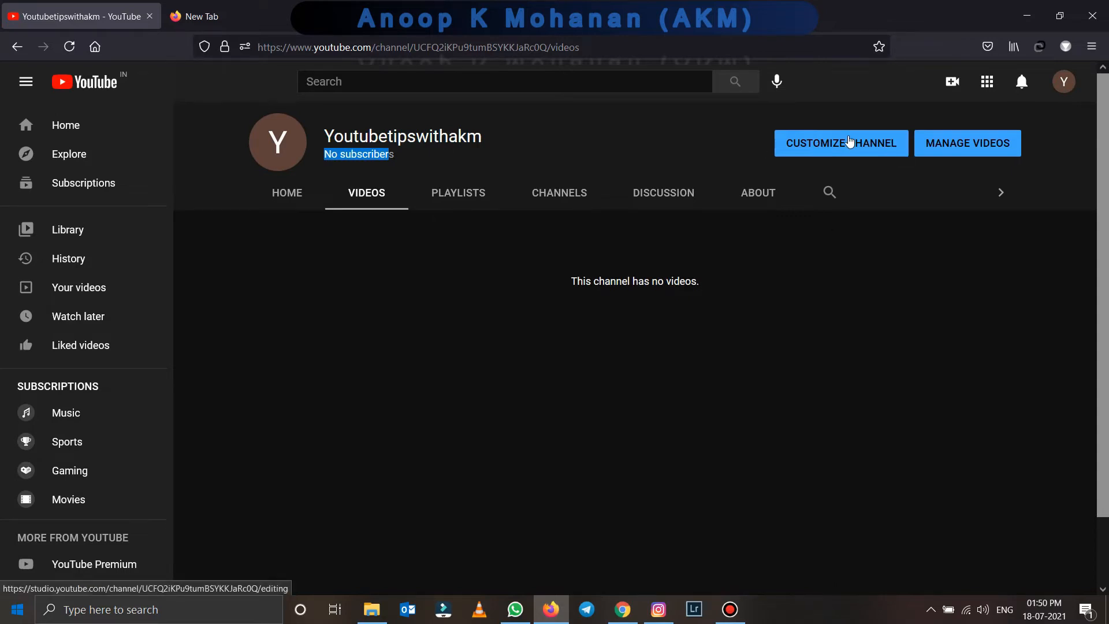
pyautogui.click(850, 142)
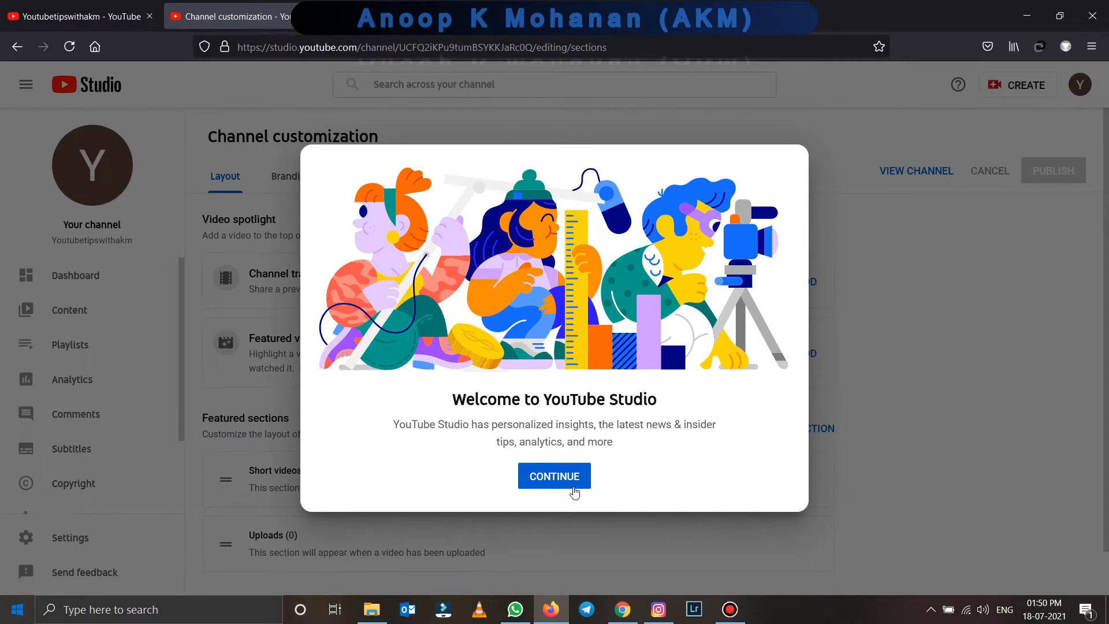
# - Upload the 'ok' signature image as the channel profile picture on the Branding tab
pyautogui.click(567, 479)
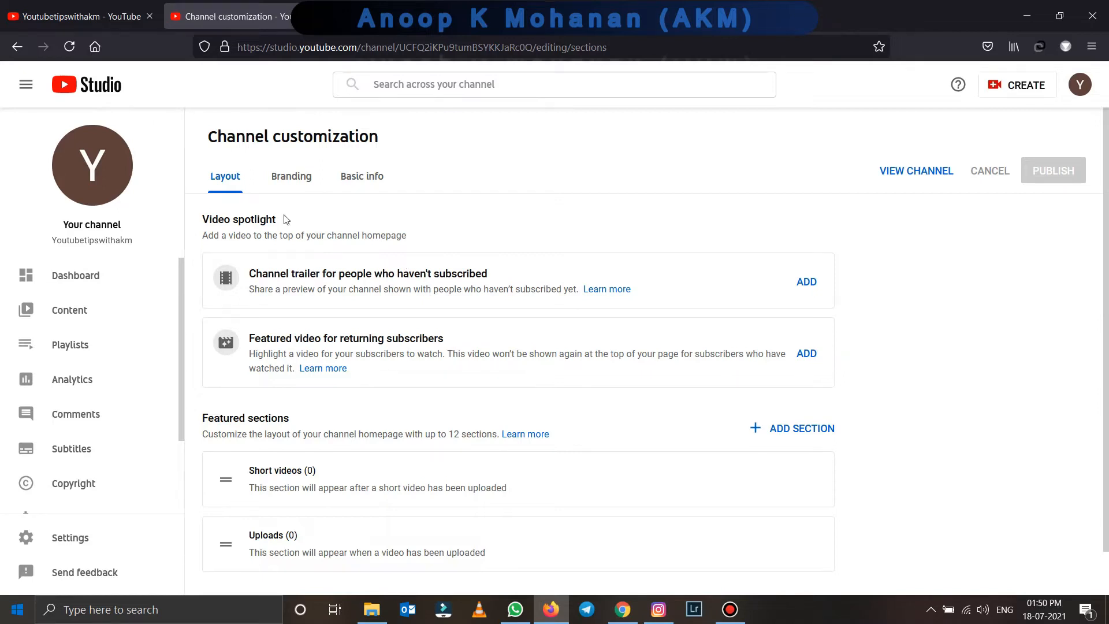
pyautogui.click(299, 180)
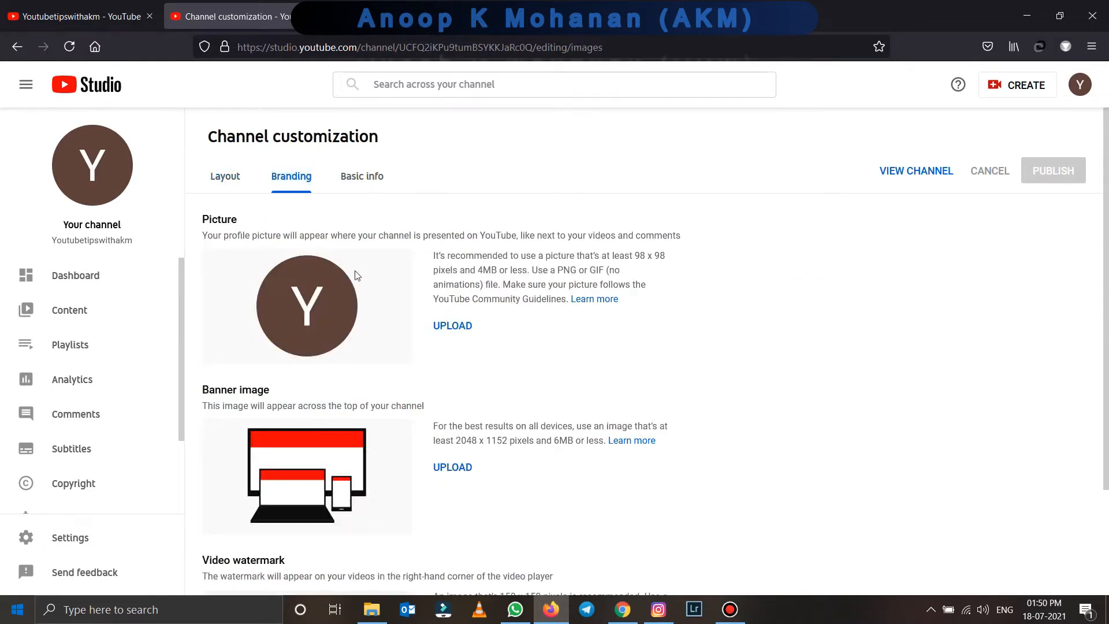
pyautogui.click(466, 327)
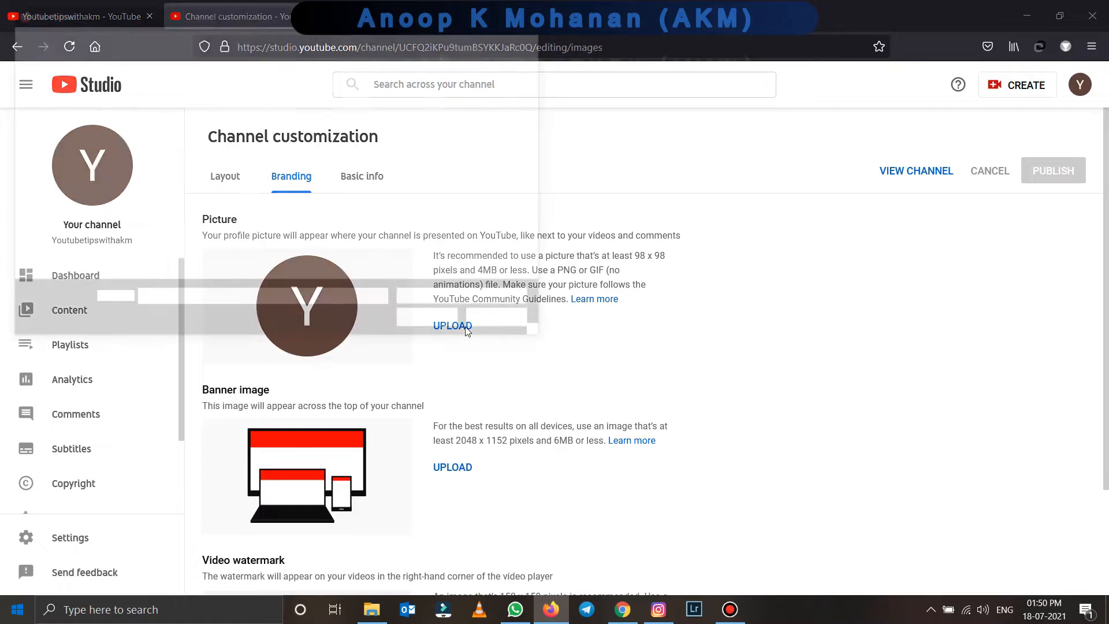
pyautogui.scroll(-2, 309, 185)
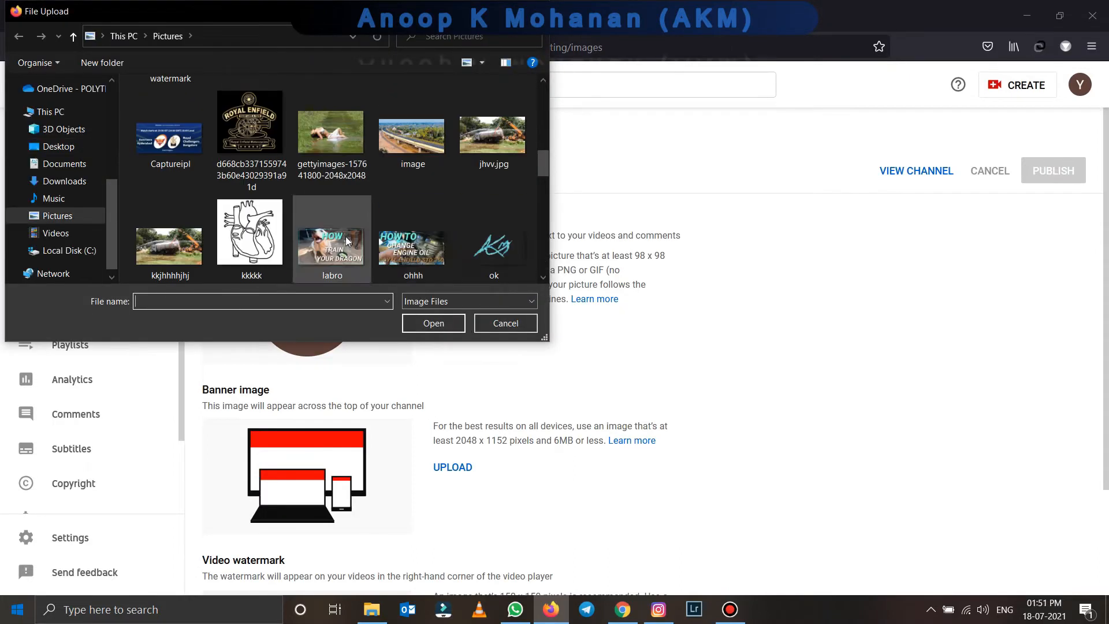
pyautogui.click(500, 249)
pyautogui.click(457, 325)
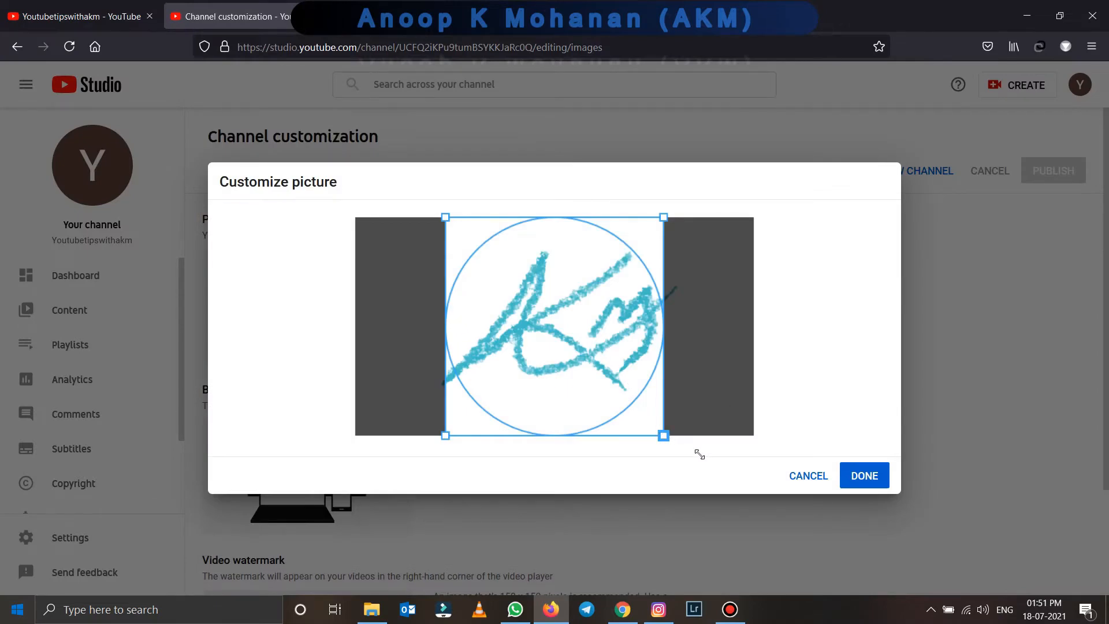
pyautogui.click(865, 482)
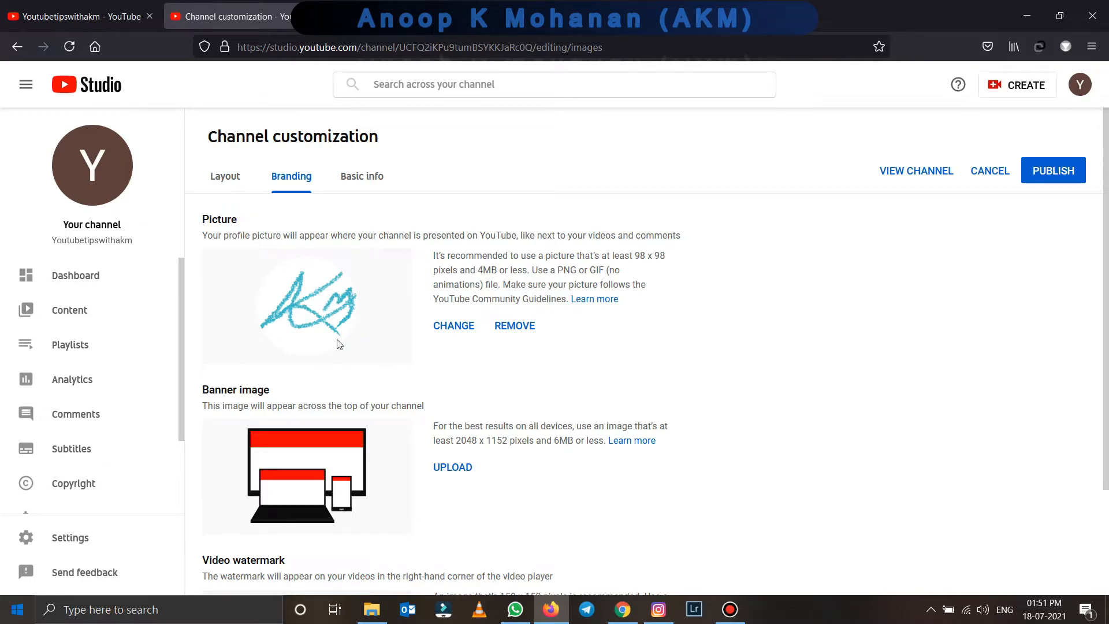
pyautogui.scroll(-2, 452, 376)
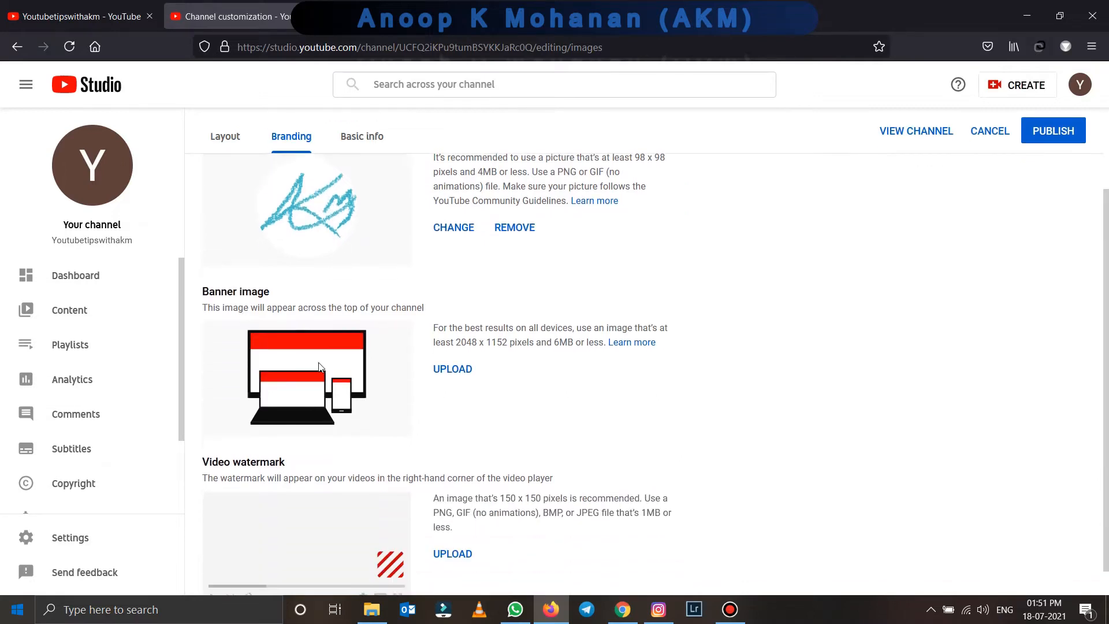
# - Upload the WhatsApp heron photo as the banner image, cropped tightly around the bird
pyautogui.moveTo(475, 338); pyautogui.dragTo(588, 340)
pyautogui.click(452, 362)
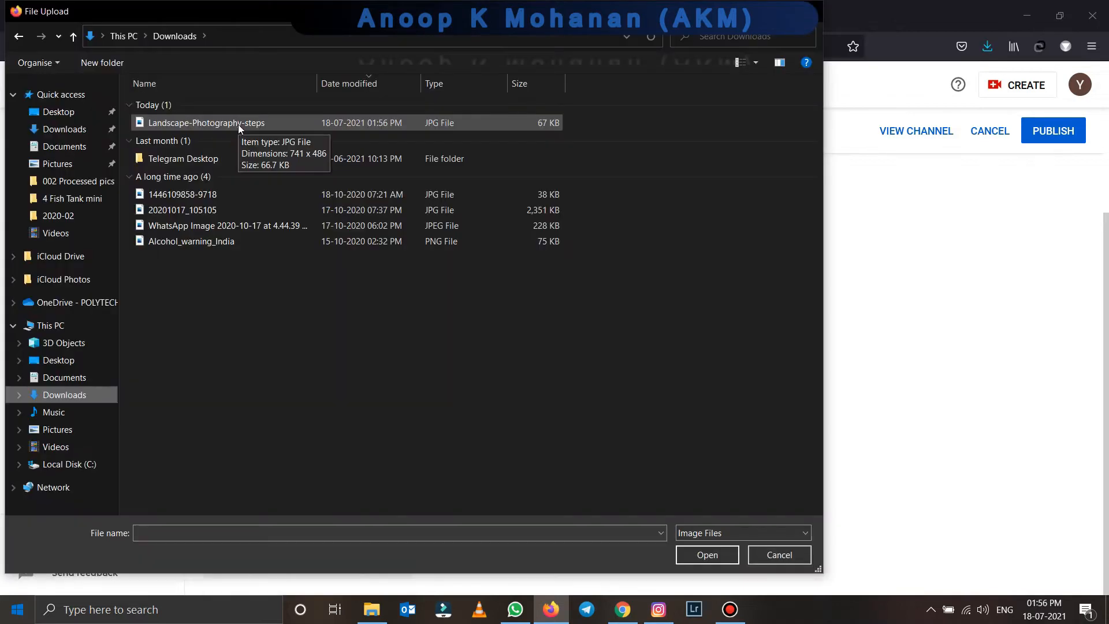
pyautogui.scroll(2, 237, 122)
pyautogui.scroll(2, 237, 120)
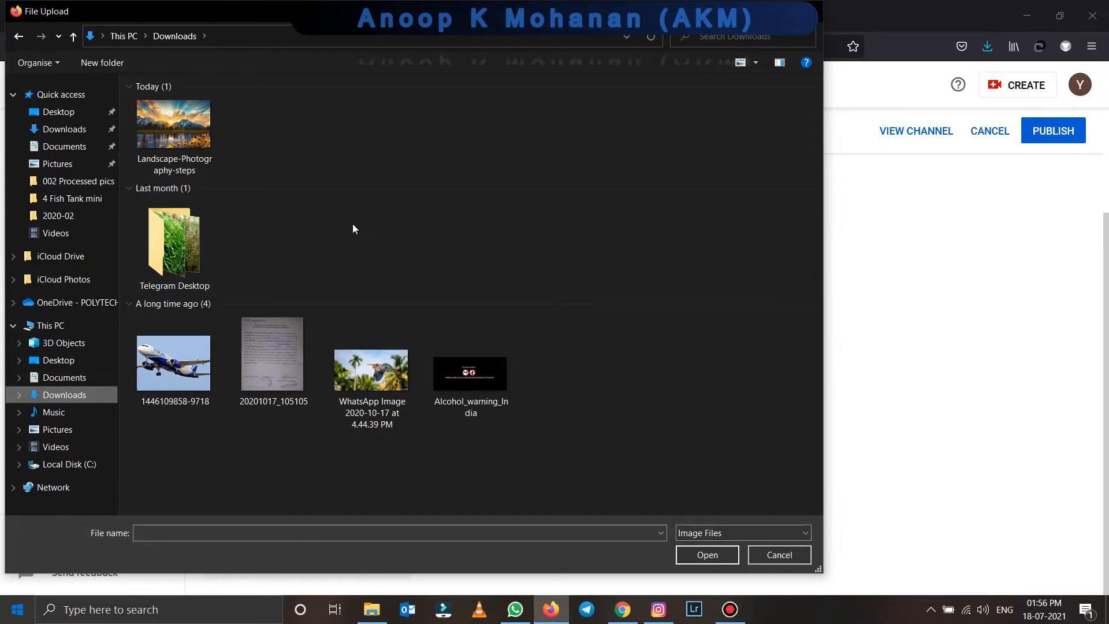
pyautogui.rightClick(369, 365)
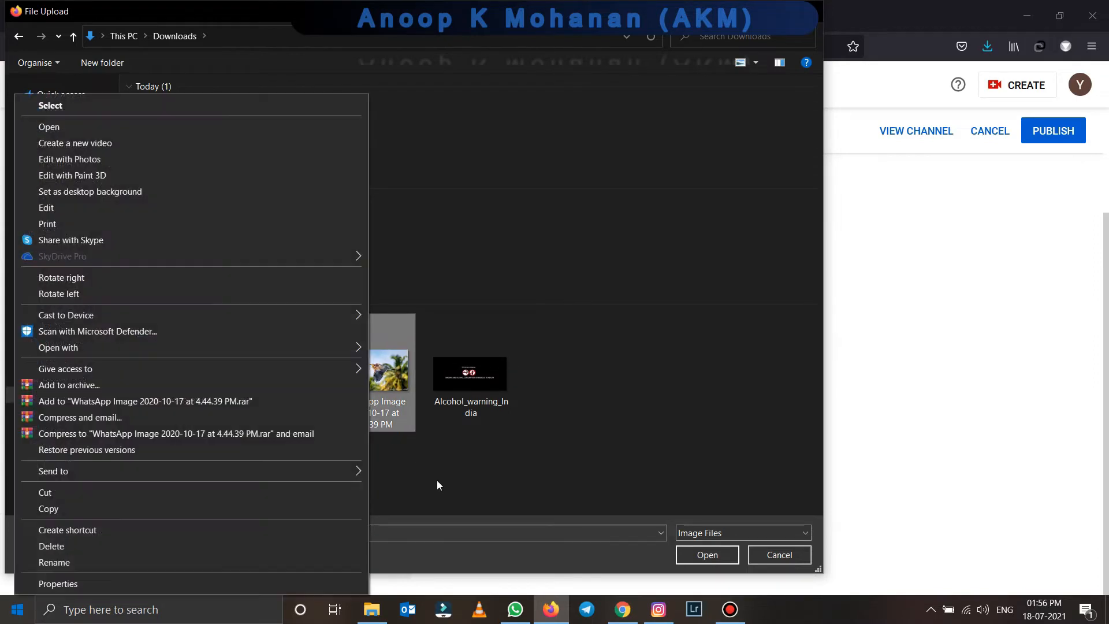
pyautogui.click(171, 585)
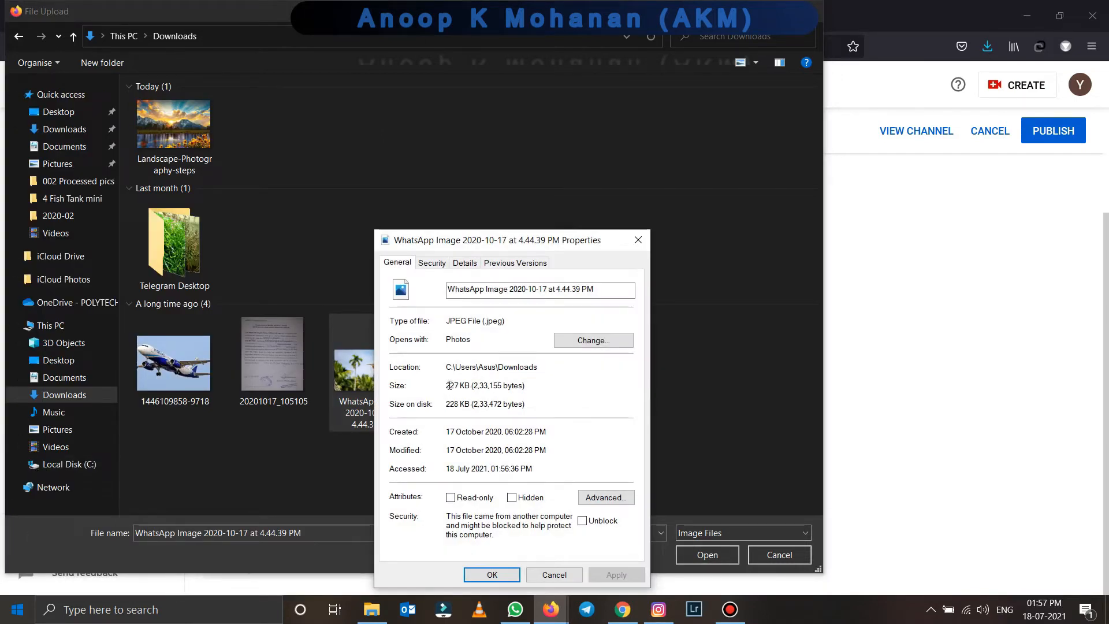
pyautogui.click(565, 575)
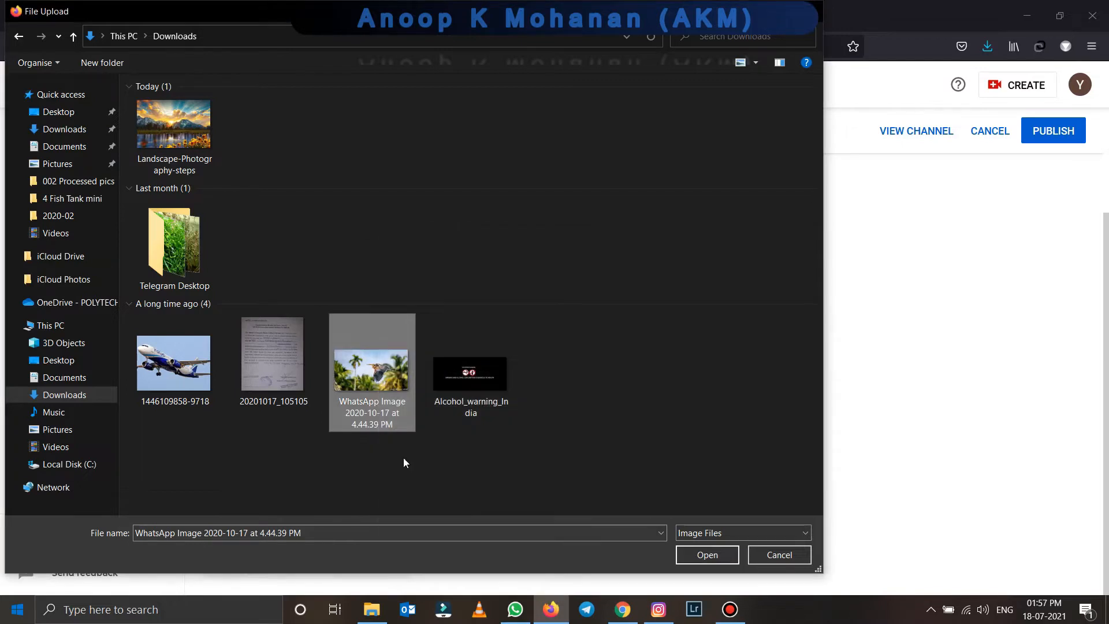
pyautogui.doubleClick(362, 377)
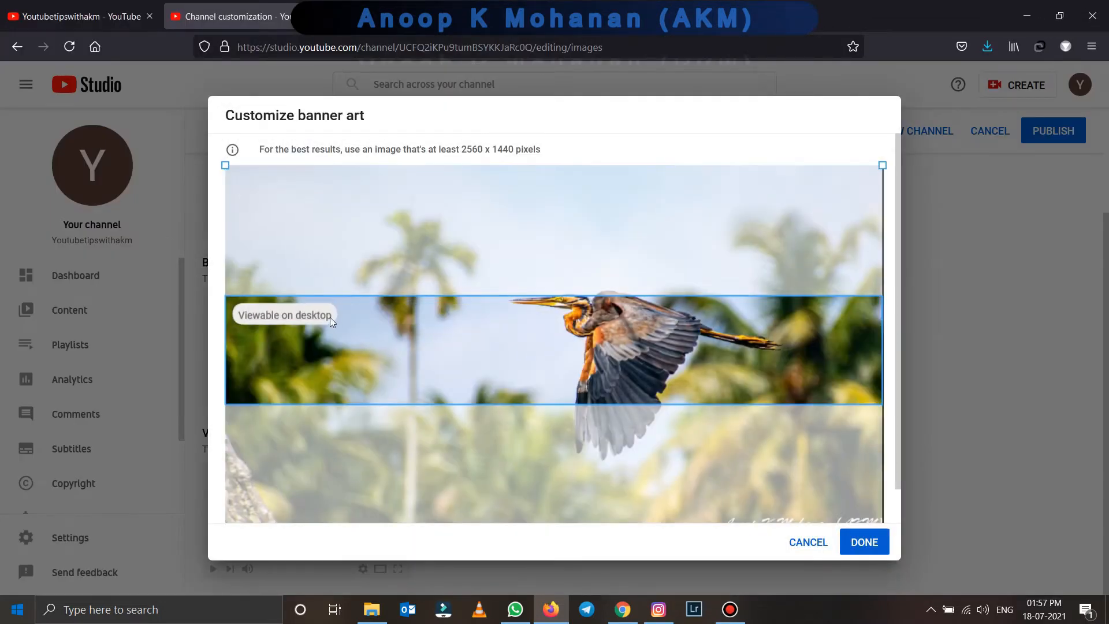
pyautogui.moveTo(882, 166); pyautogui.dragTo(861, 209)
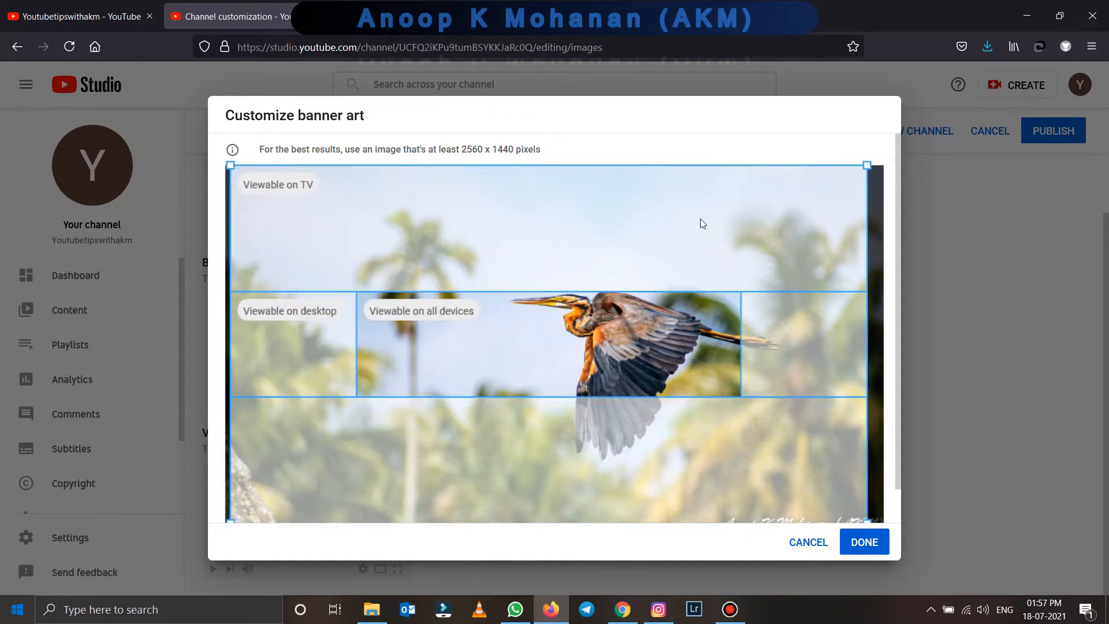
pyautogui.moveTo(873, 167); pyautogui.dragTo(832, 186)
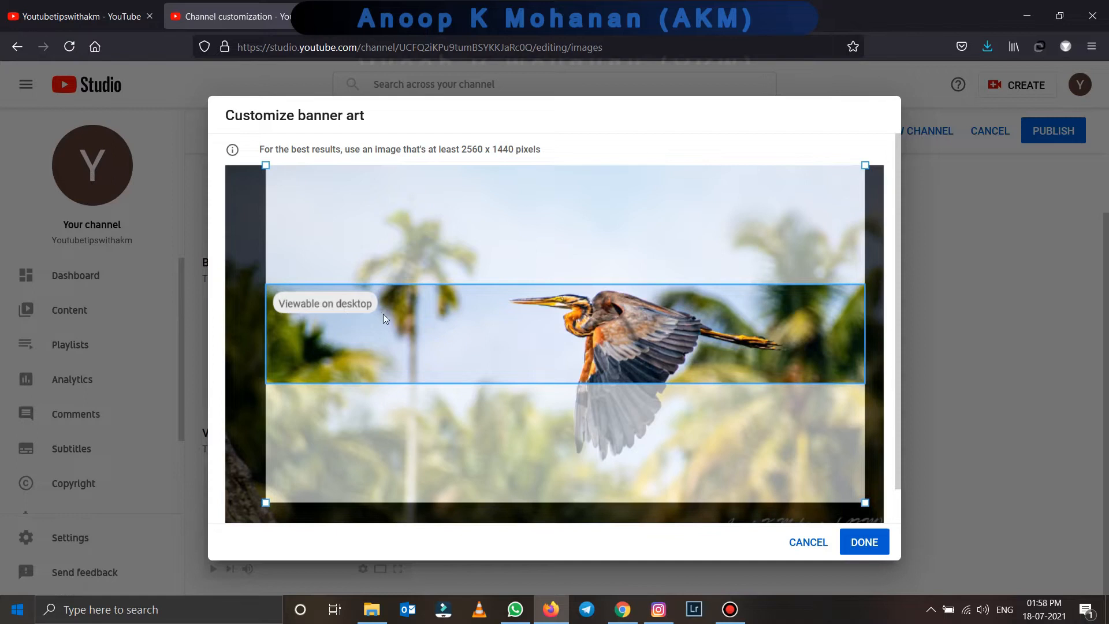
pyautogui.click(866, 543)
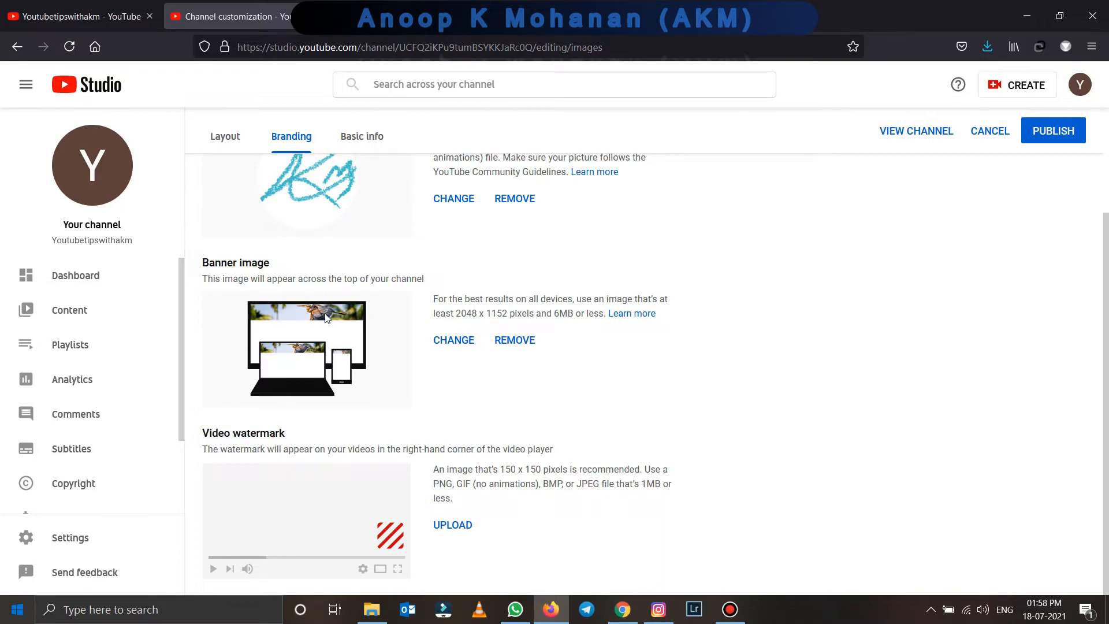
# - Publish the new picture and banner, verify them on your channel page, then return to branding
pyautogui.click(1058, 133)
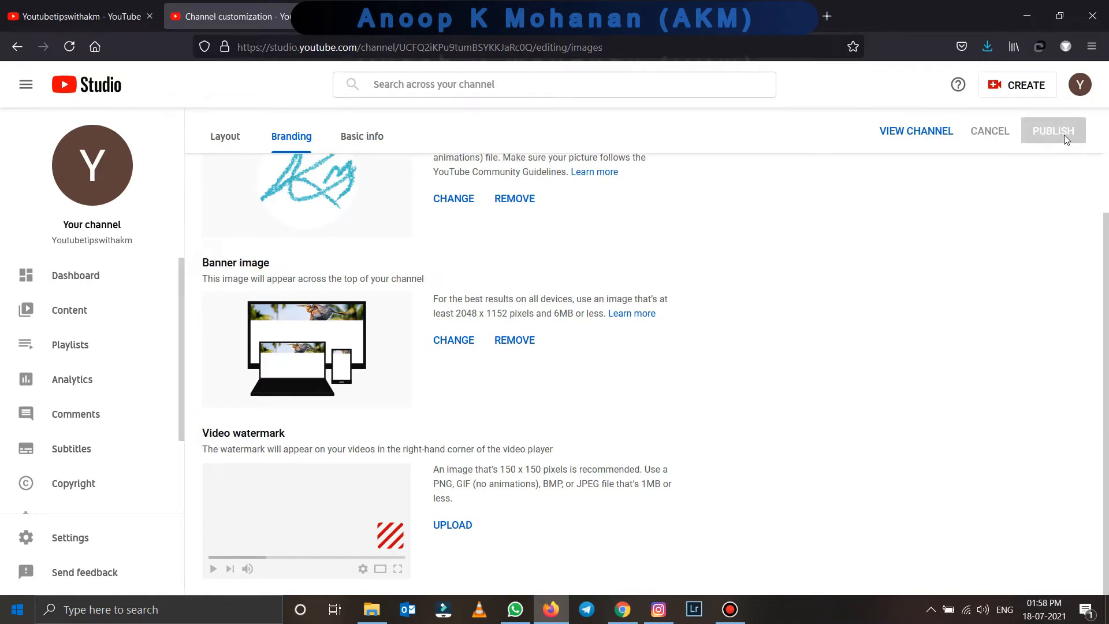
pyautogui.click(910, 133)
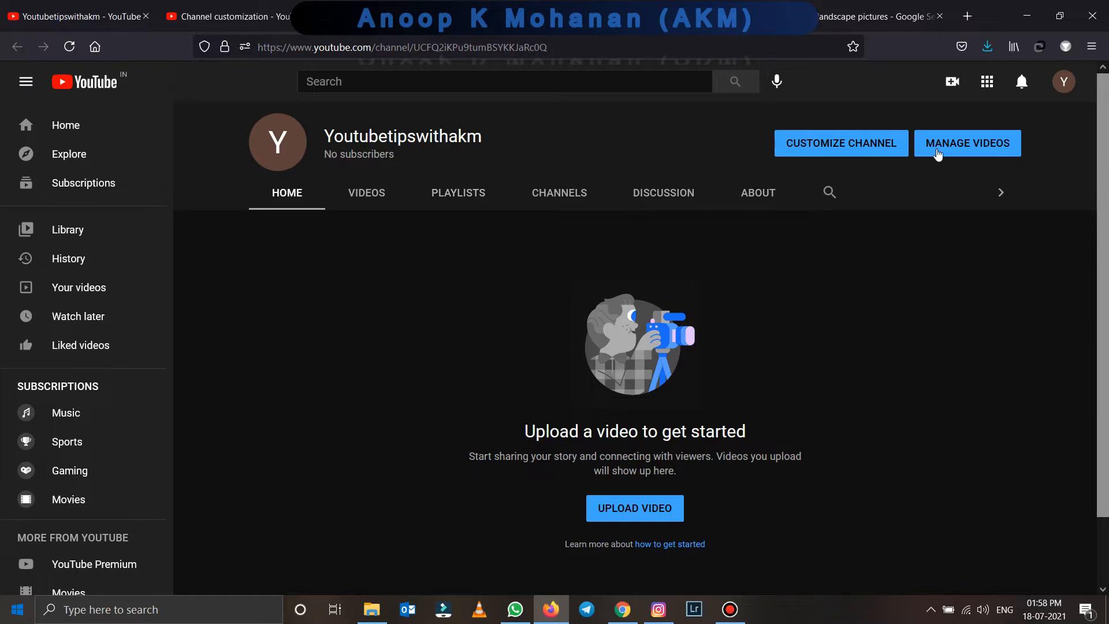
pyautogui.click(1064, 81)
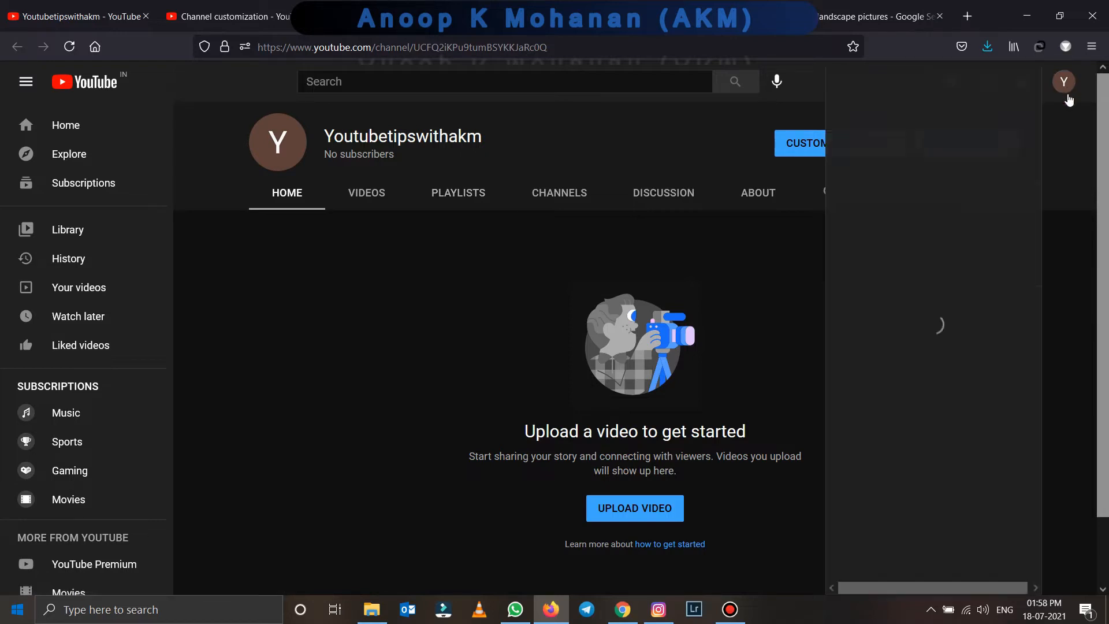
pyautogui.click(930, 145)
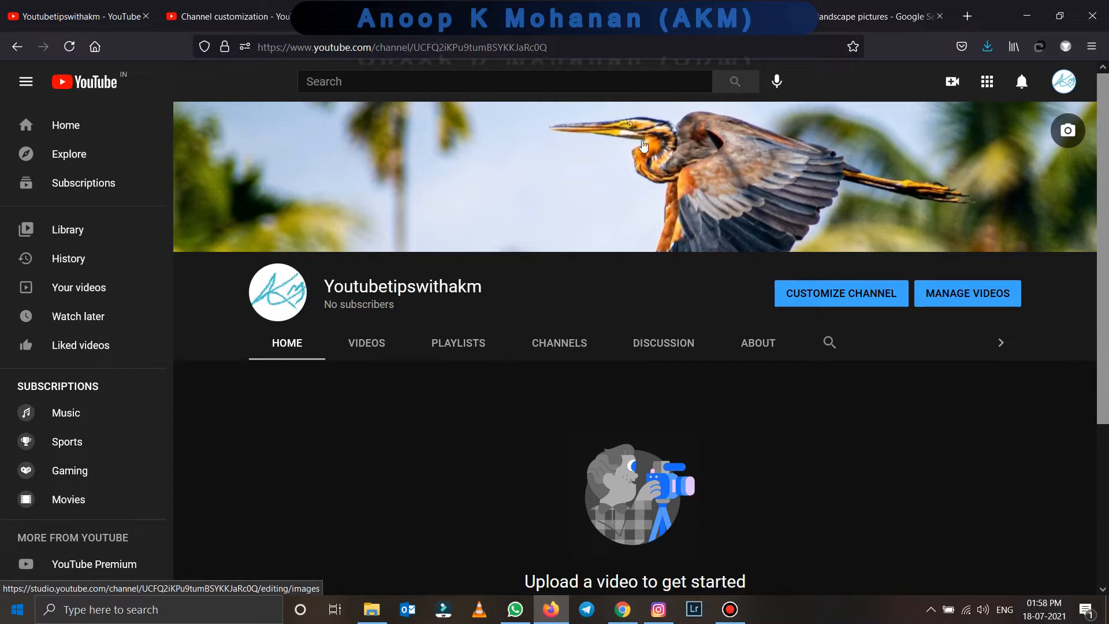
pyautogui.click(293, 304)
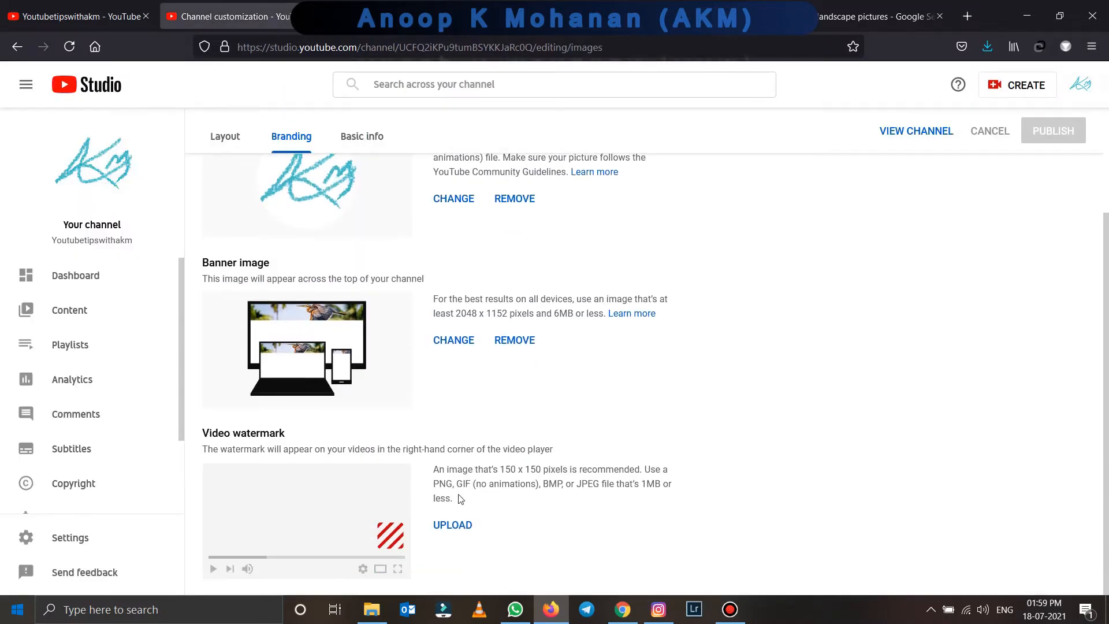
# - Add the red subscribe image as a watermark shown for the entire video, and publish
pyautogui.click(453, 527)
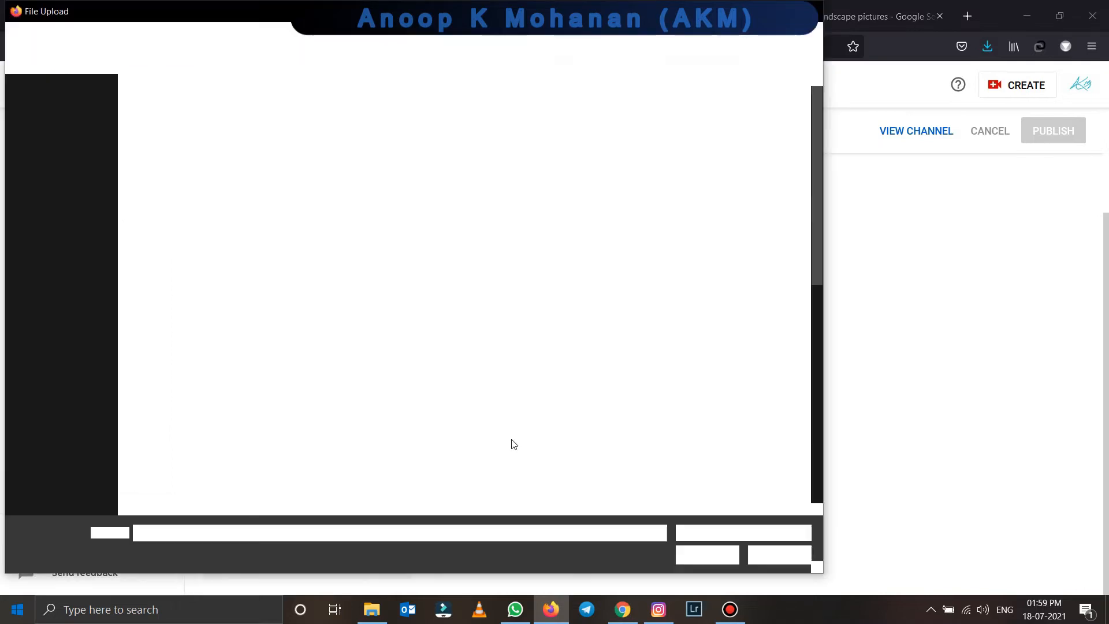
pyautogui.doubleClick(426, 331)
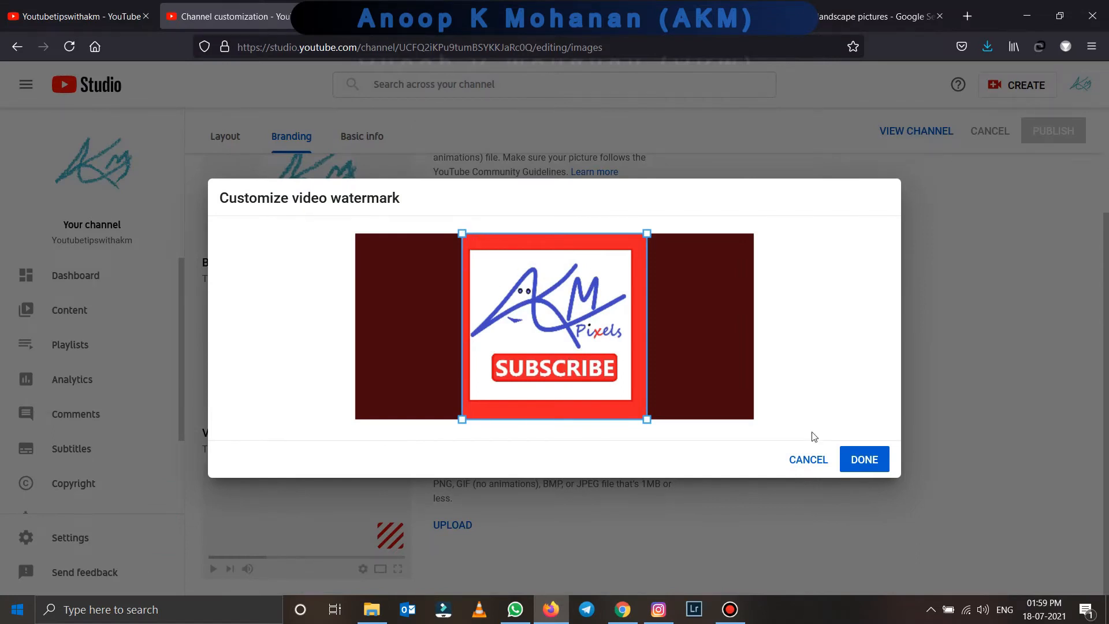
pyautogui.click(866, 465)
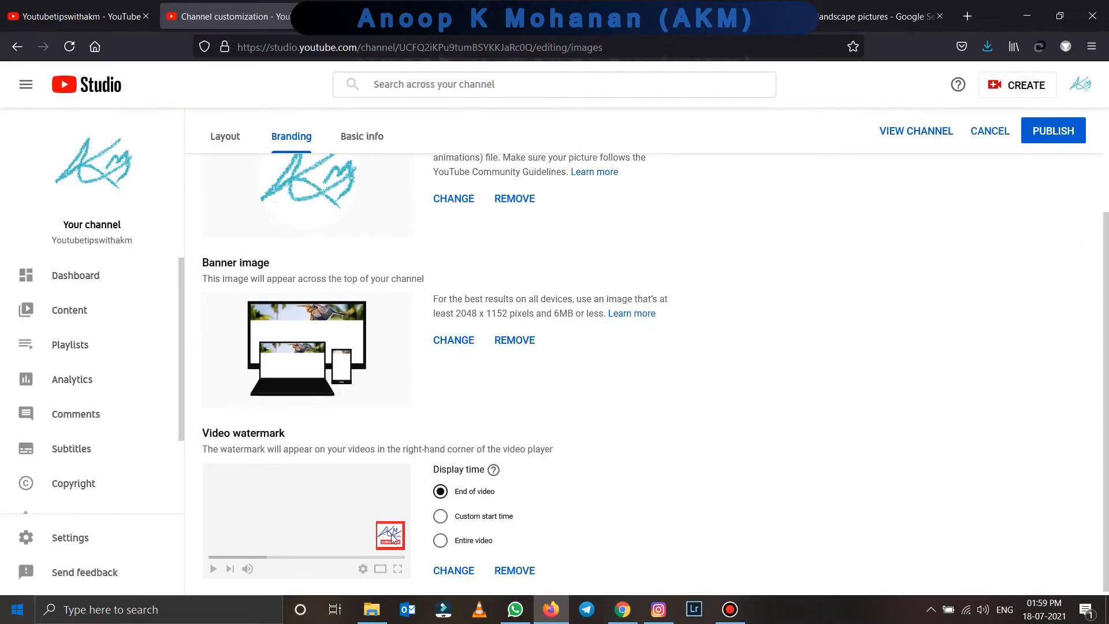
pyautogui.scroll(-1, 394, 538)
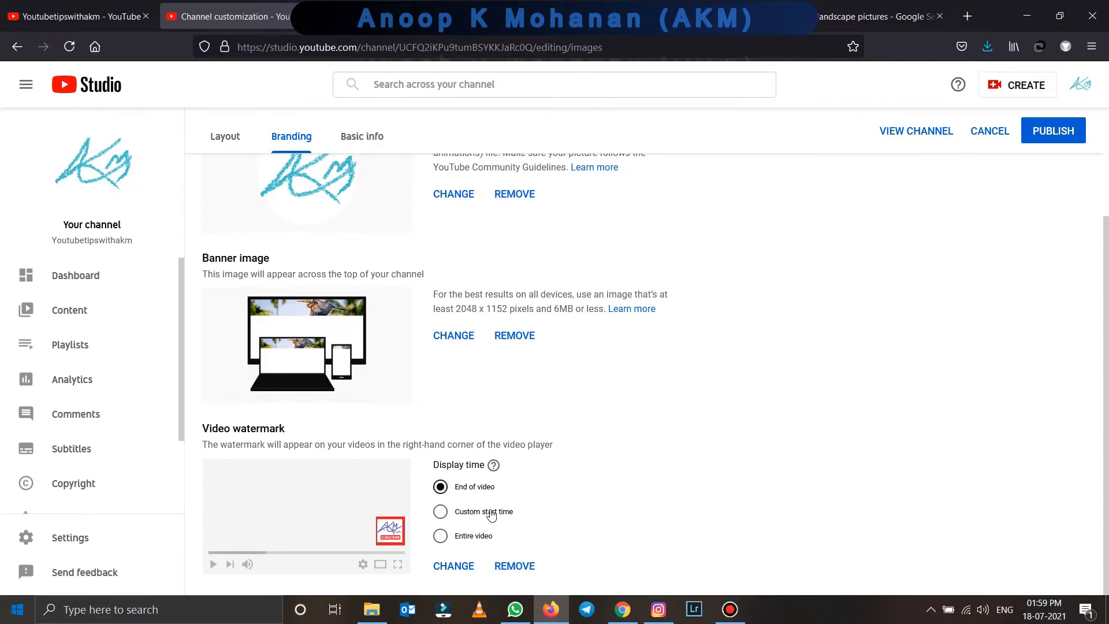
pyautogui.click(465, 539)
pyautogui.click(1053, 141)
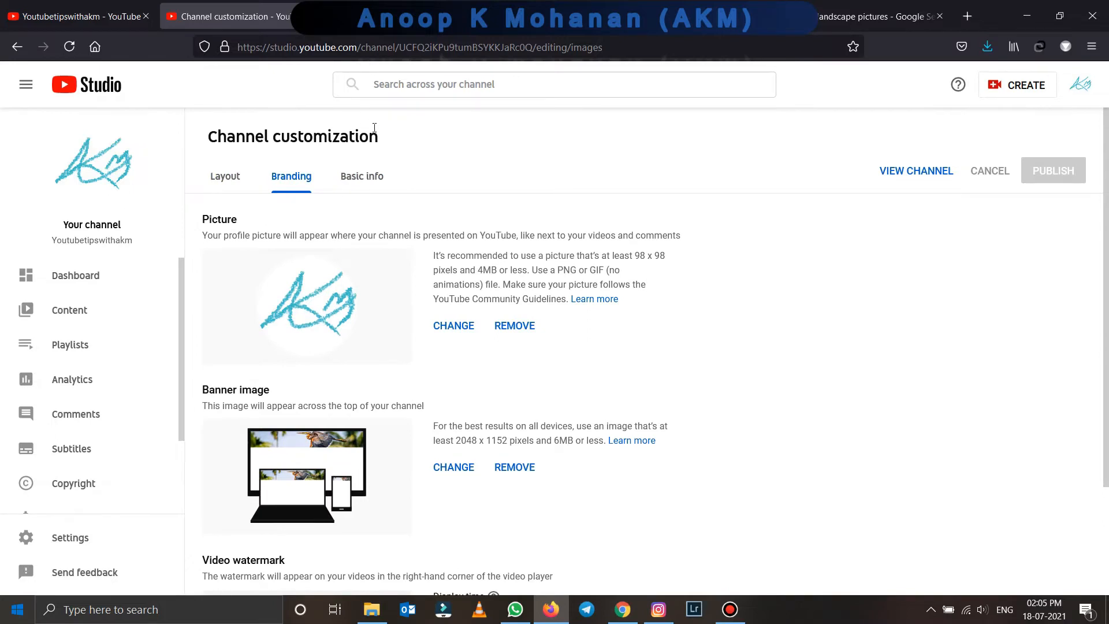
# - Enter the channel description introducing the creator, social links and enquiries contact on Basic info
pyautogui.click(363, 176)
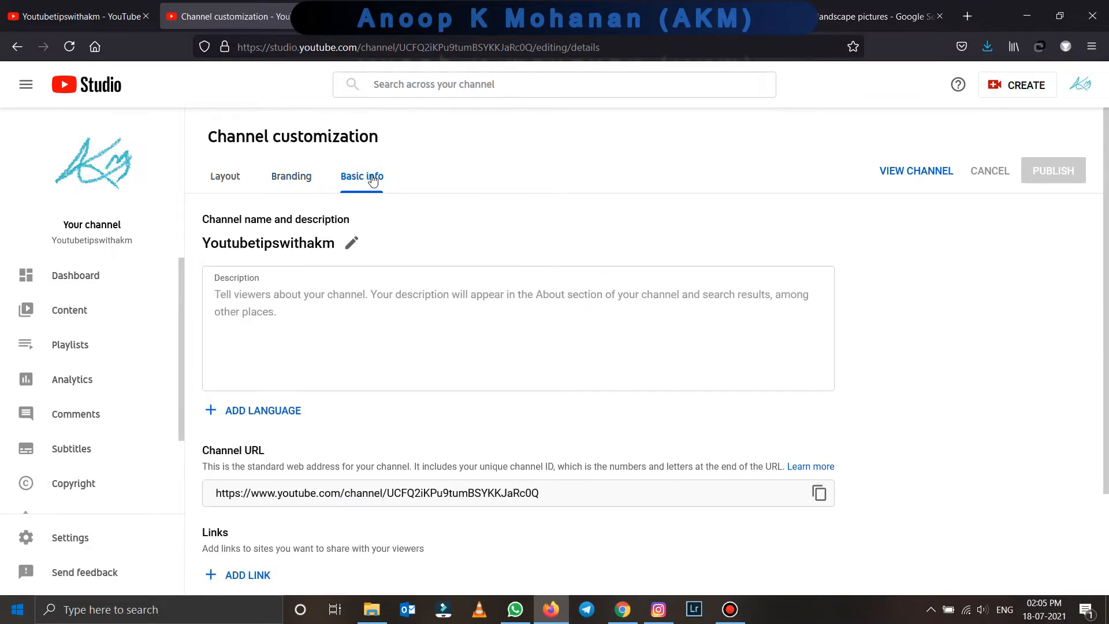
pyautogui.click(242, 300)
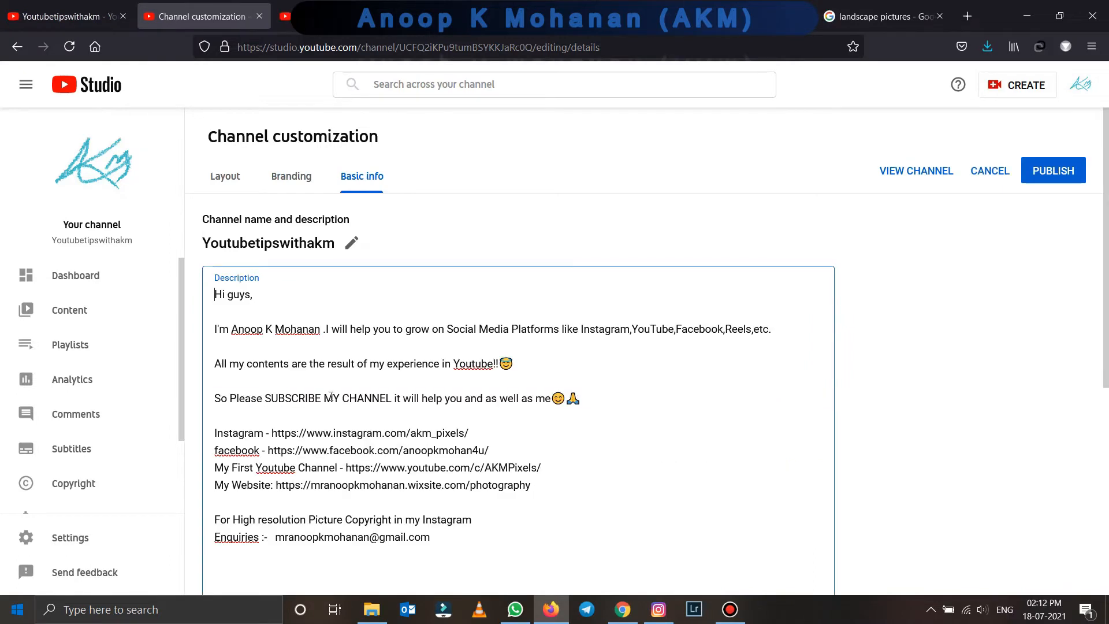
pyautogui.scroll(-5, 341, 404)
pyautogui.moveTo(446, 279); pyautogui.dragTo(252, 154)
pyautogui.moveTo(222, 110); pyautogui.dragTo(213, 295)
pyautogui.click(338, 296)
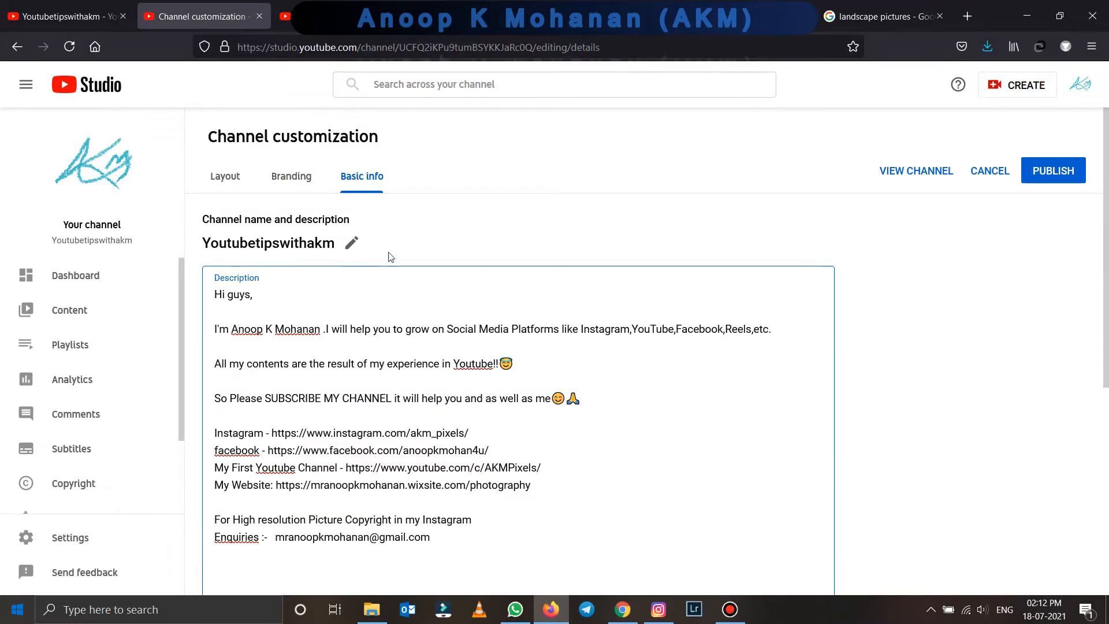
# - Select the channel URL and add an empty link entry under Links
pyautogui.scroll(-3, 456, 295)
pyautogui.scroll(-2, 455, 296)
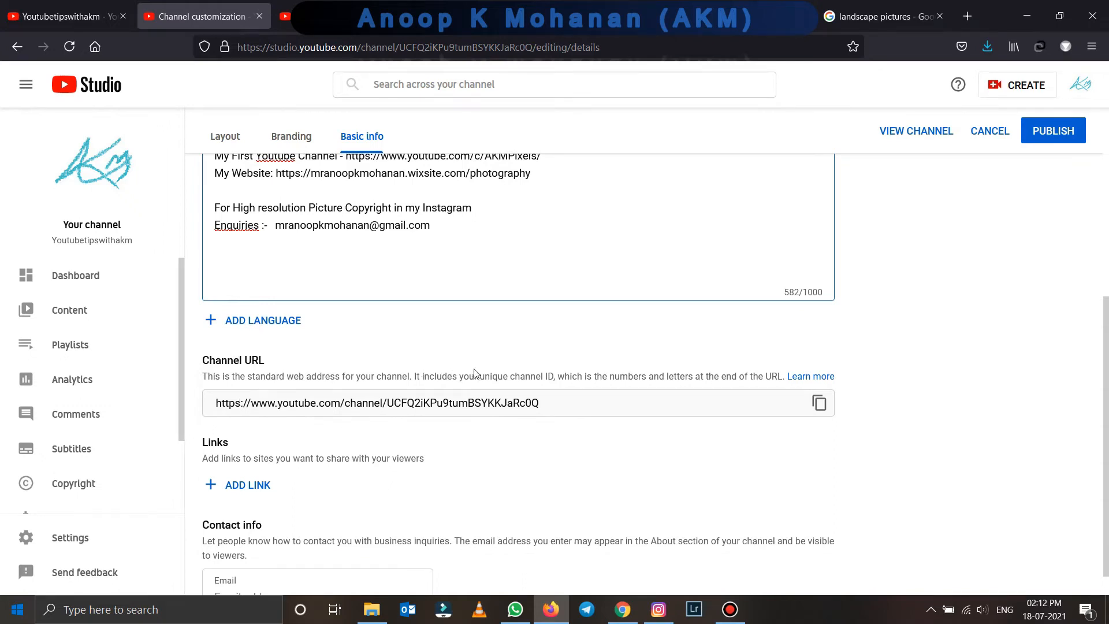
pyautogui.click(569, 403)
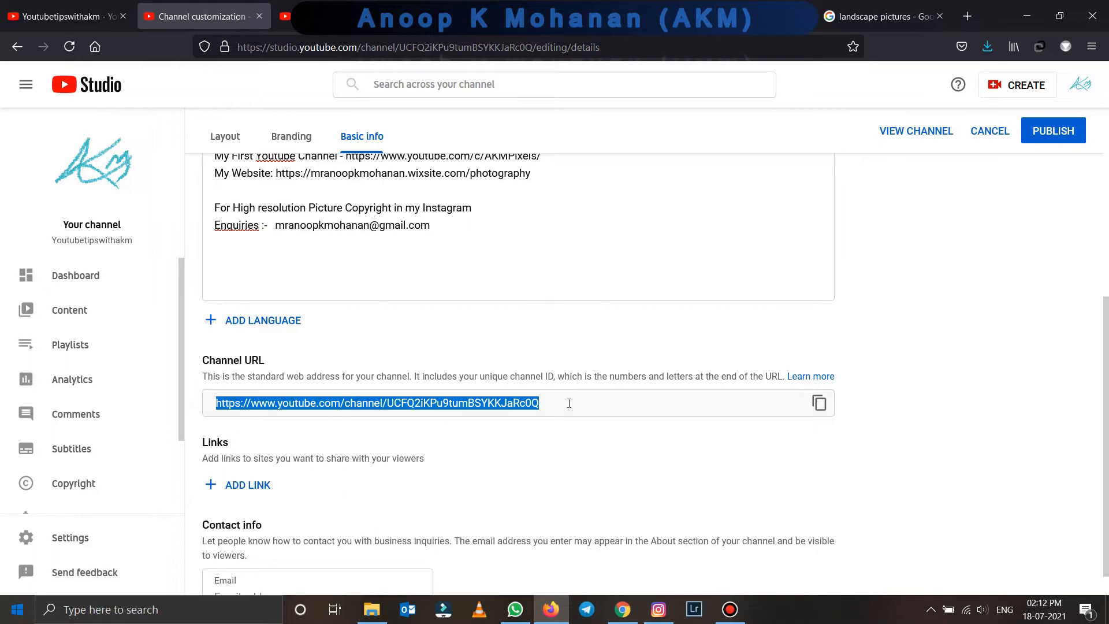
pyautogui.scroll(-1, 612, 424)
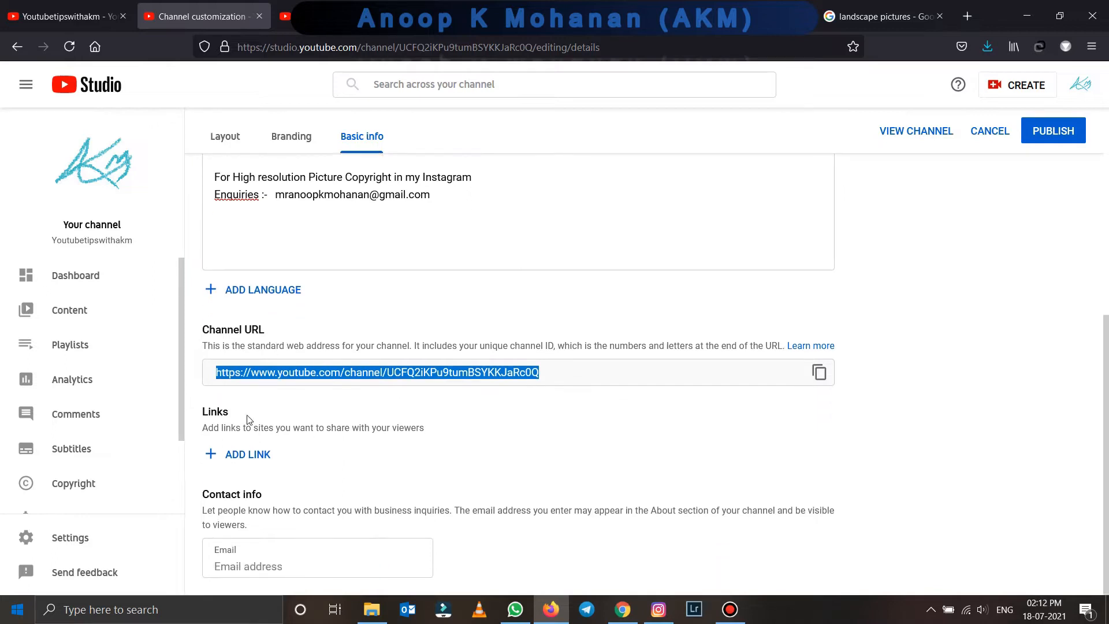
pyautogui.click(251, 455)
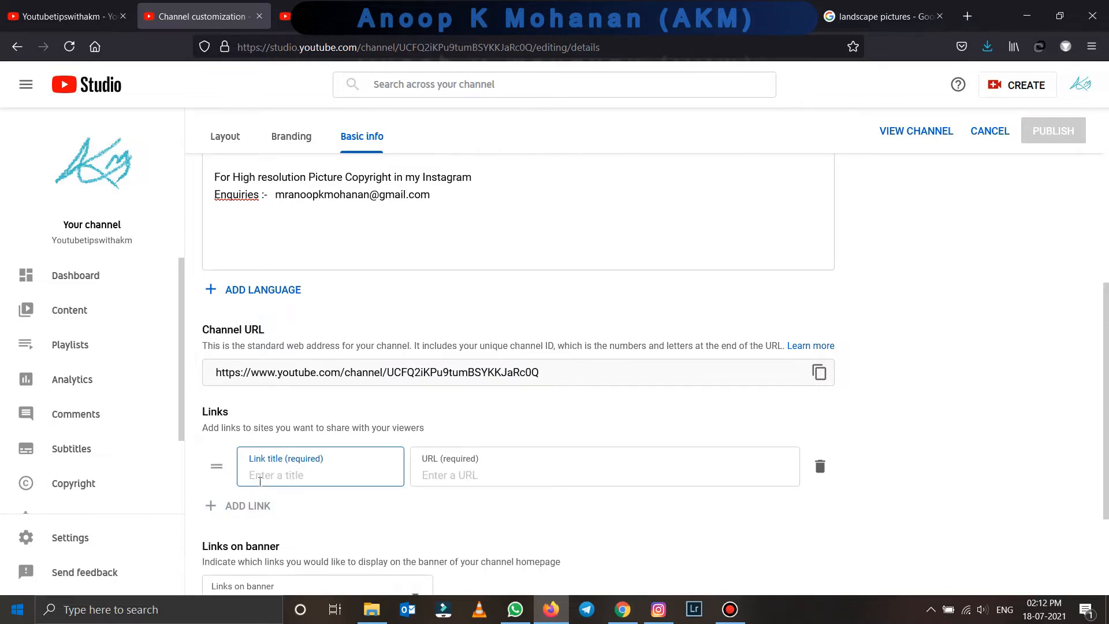
# - Fill the first link as Instagram with the profile URL copied from the description
pyautogui.write('F')
pyautogui.press('BackSpace')
pyautogui.click(480, 473)
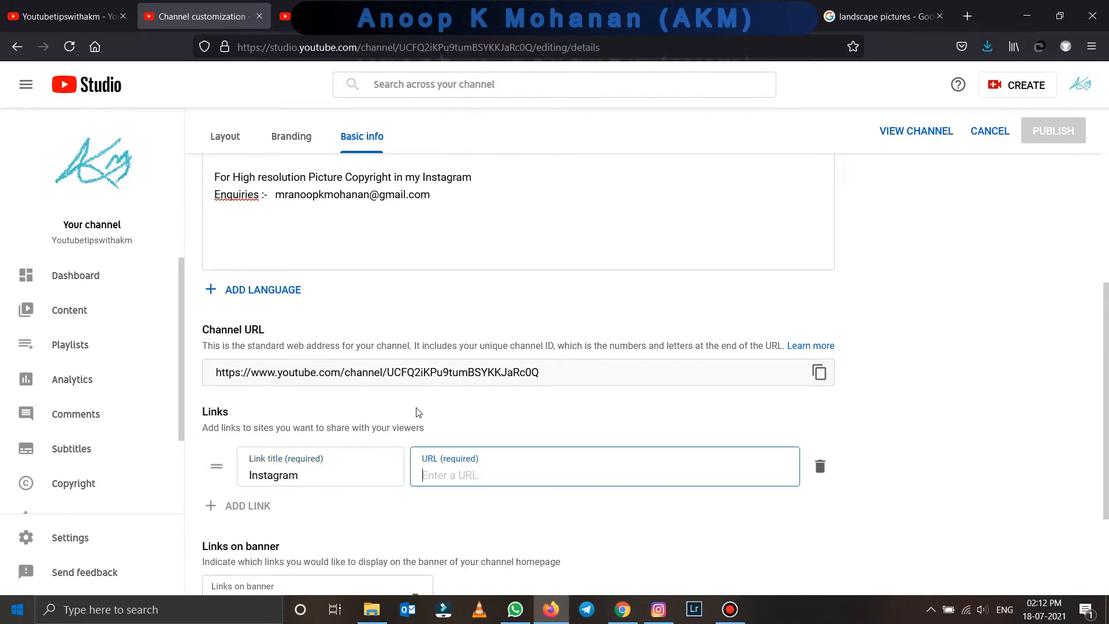
pyautogui.scroll(3, 441, 295)
pyautogui.moveTo(474, 294); pyautogui.dragTo(273, 308)
pyautogui.hotkey('ctrl', 'c')
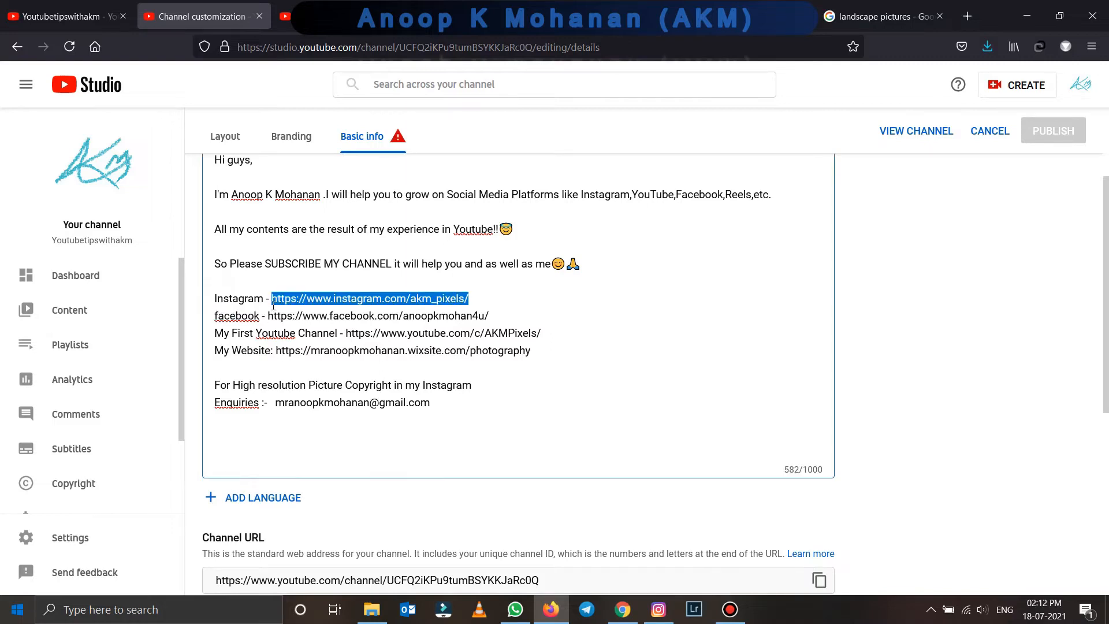
pyautogui.scroll(-4, 425, 386)
pyautogui.click(466, 425)
pyautogui.hotkey('ctrl', 'v')
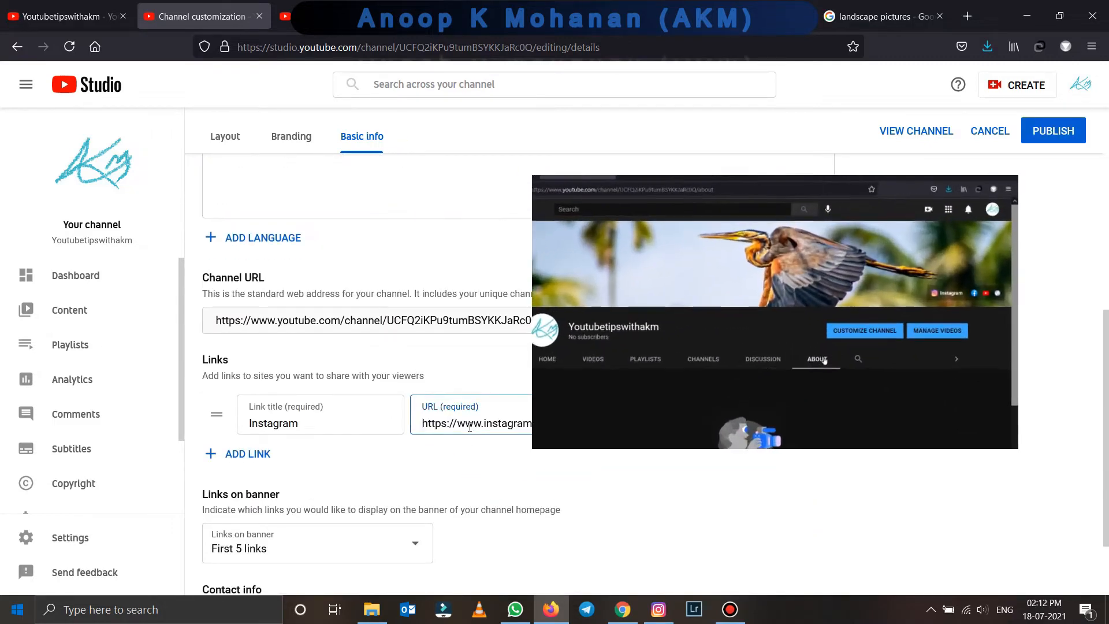
# - Add a Facebook link with its profile URL copied from the description
pyautogui.click(252, 461)
pyautogui.write('Fa')
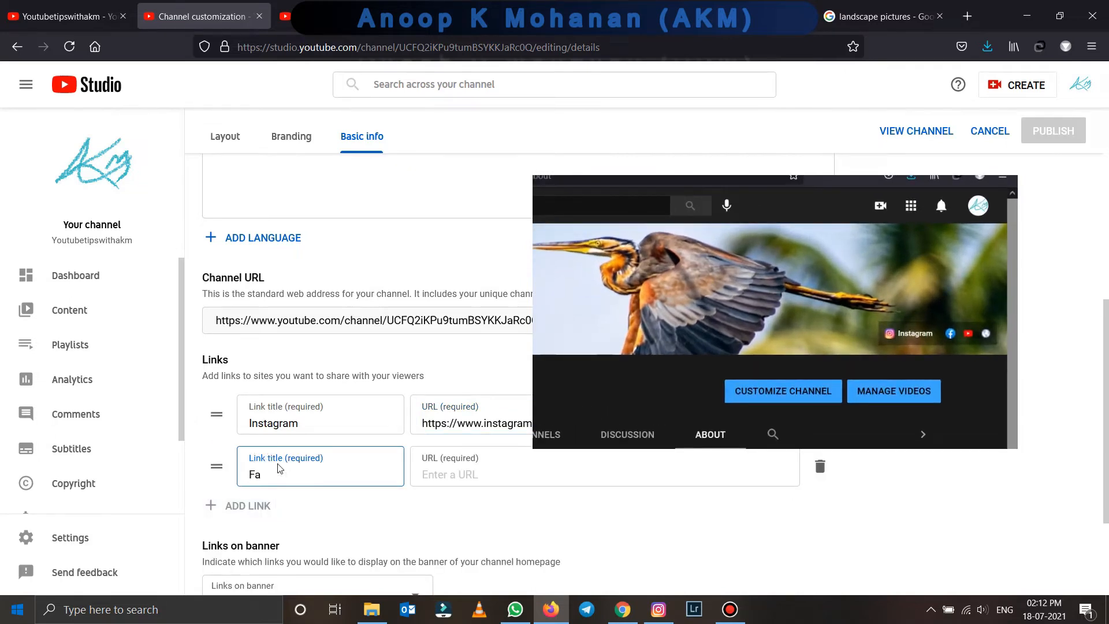
pyautogui.write('cebook')
pyautogui.scroll(5, 278, 468)
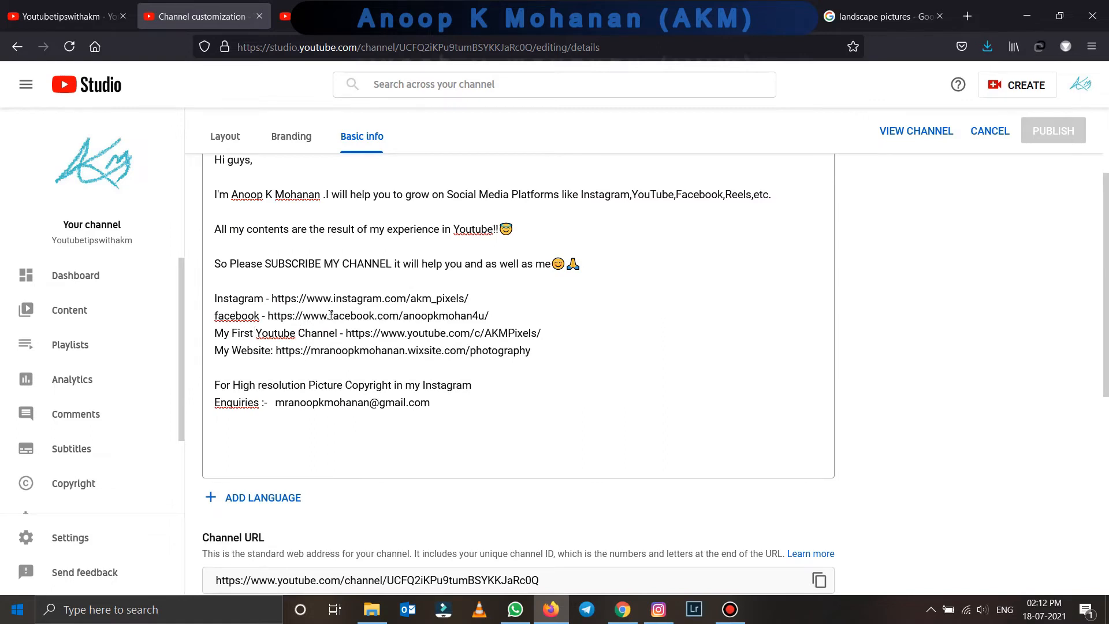
pyautogui.moveTo(489, 315); pyautogui.dragTo(270, 317)
pyautogui.hotkey('ctrl', 'c')
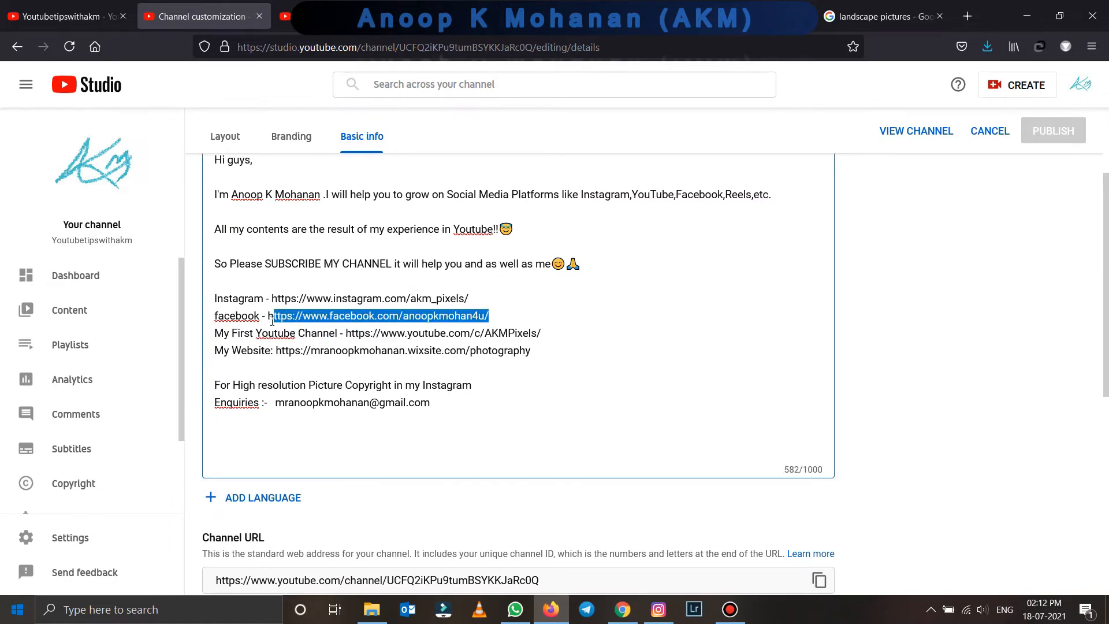
pyautogui.scroll(-5, 295, 363)
pyautogui.click(468, 417)
pyautogui.hotkey('ctrl', 'v')
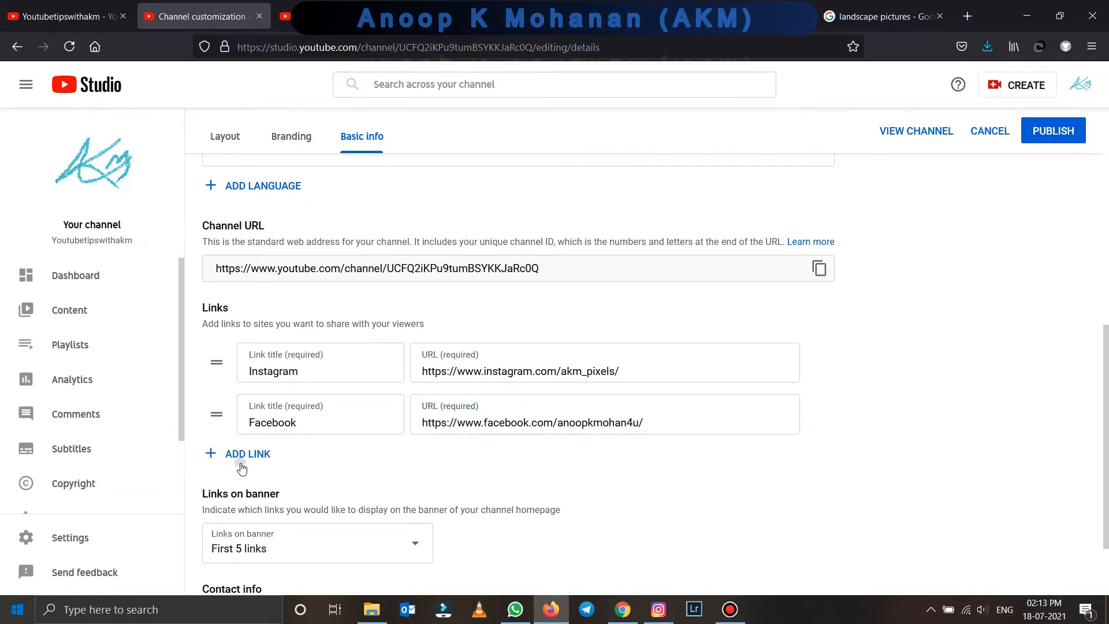
pyautogui.scroll(4, 278, 230)
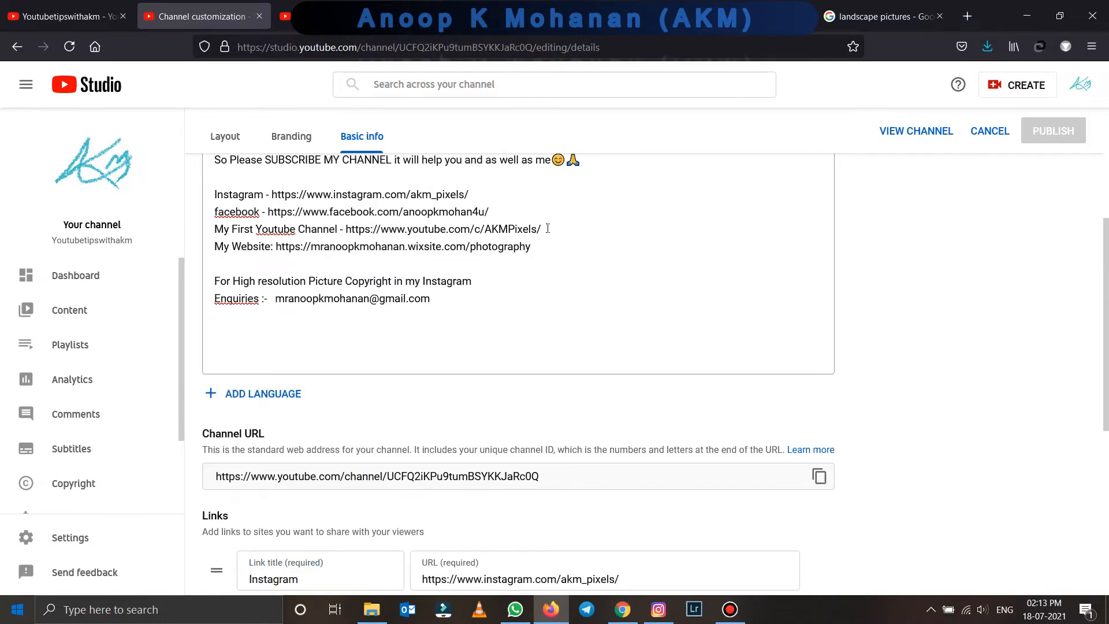
# - Add a 'First Youtube Channel' link with its URL copied from the description
pyautogui.scroll(-3, 414, 383)
pyautogui.click(248, 467)
pyautogui.write('First Youtube C')
pyautogui.write('hannel')
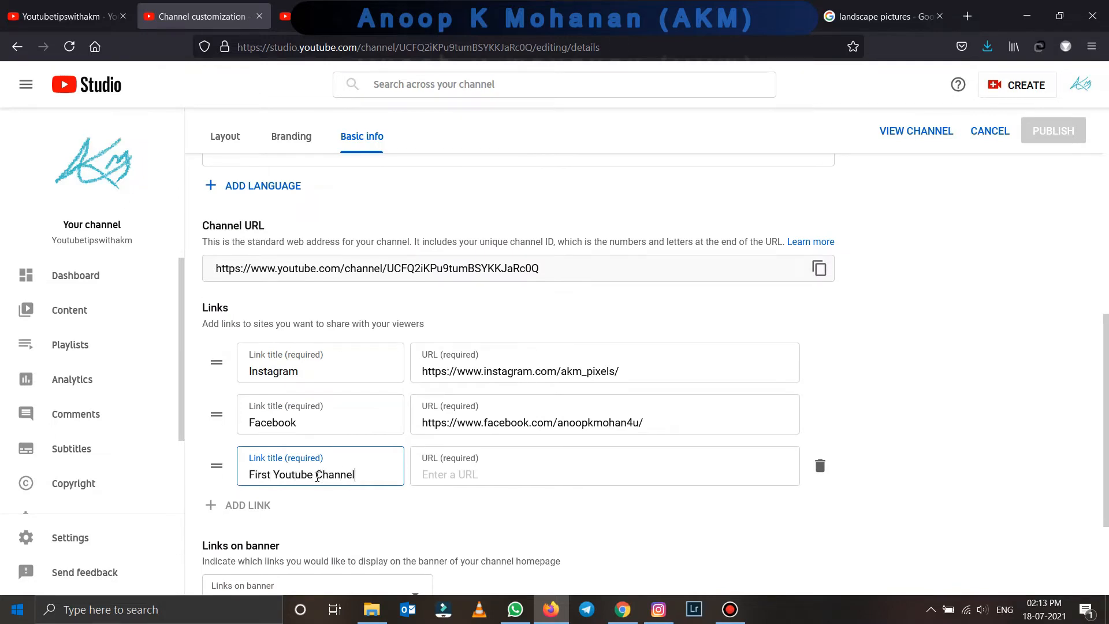
pyautogui.scroll(3, 534, 184)
pyautogui.moveTo(540, 229); pyautogui.dragTo(343, 229)
pyautogui.hotkey('ctrl', 'c')
pyautogui.scroll(-4, 372, 364)
pyautogui.click(463, 416)
pyautogui.hotkey('ctrl', 'v')
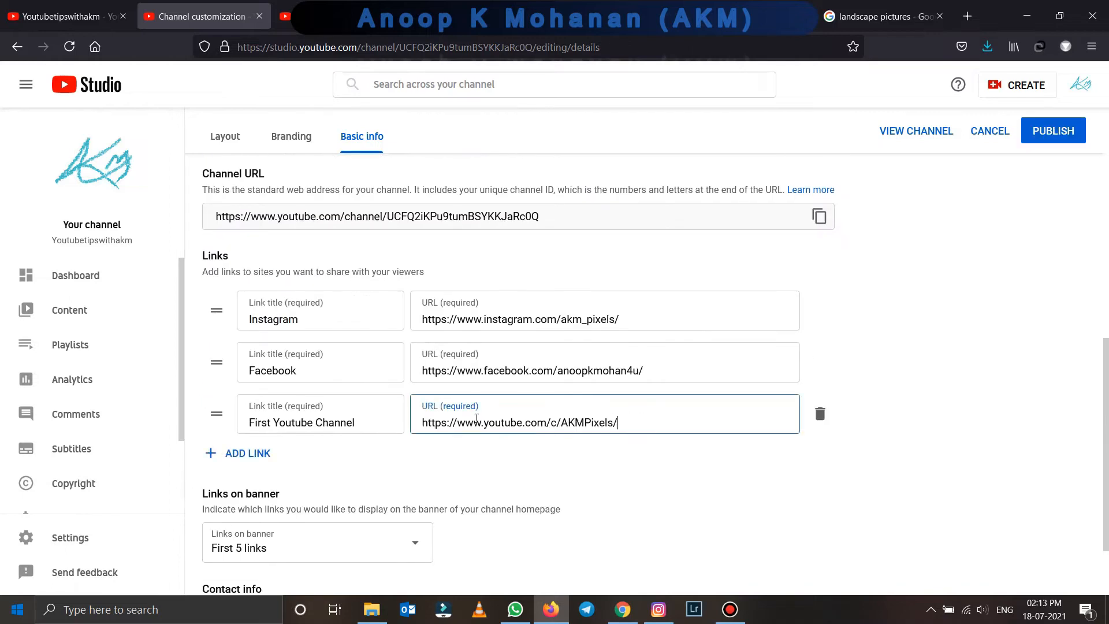
# - Add a 'Website' link with the website URL copied from the description
pyautogui.scroll(-1, 578, 416)
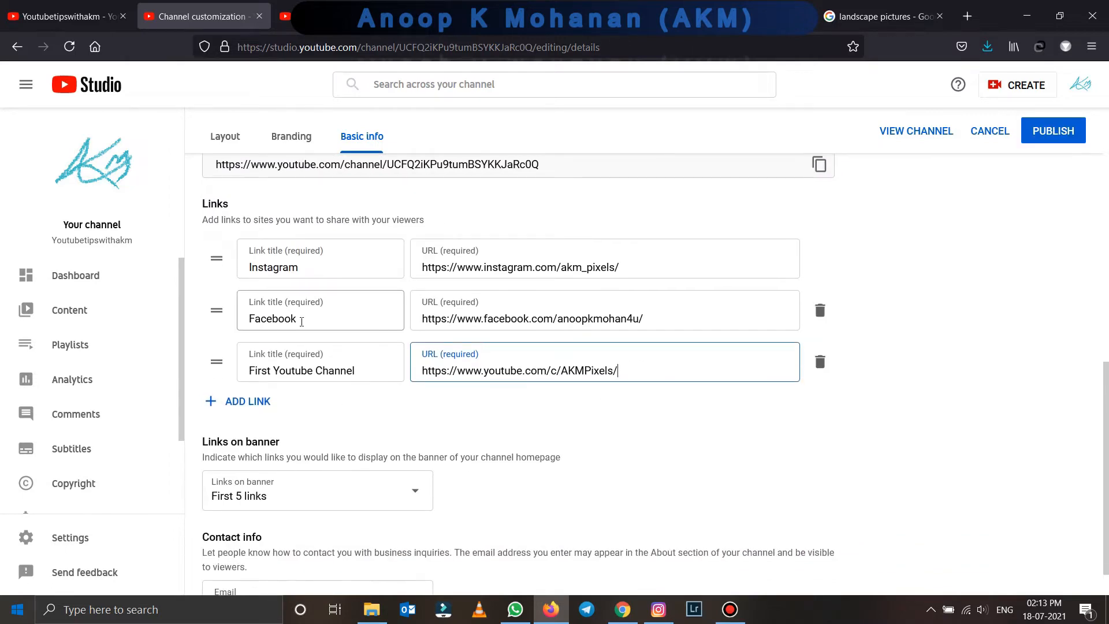
pyautogui.scroll(5, 325, 366)
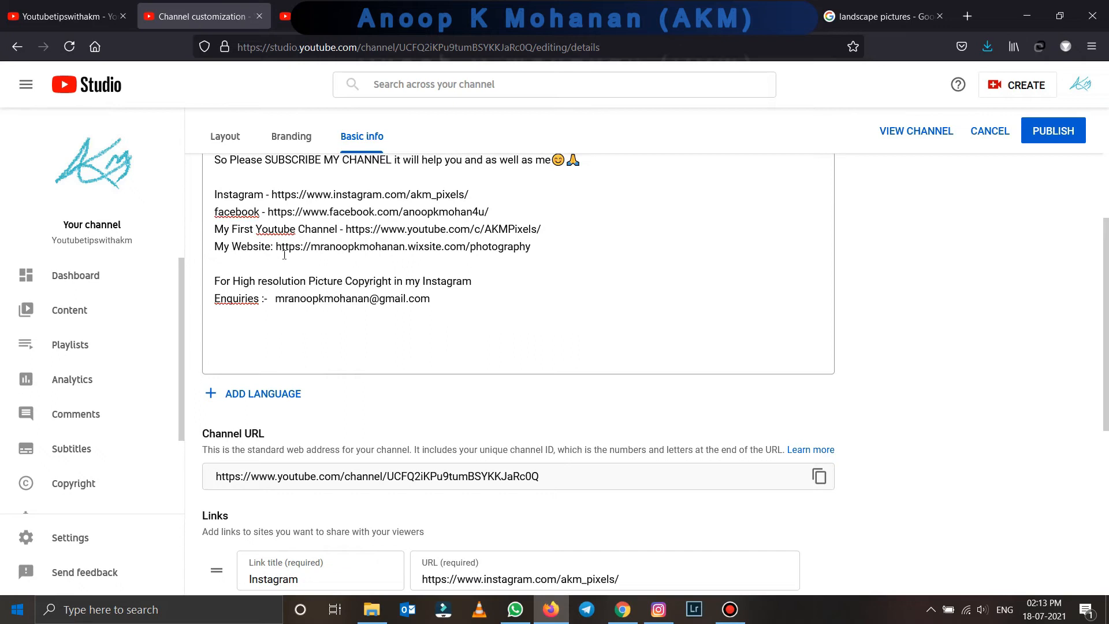
pyautogui.moveTo(537, 247); pyautogui.dragTo(273, 247)
pyautogui.hotkey('ctrl', 'c')
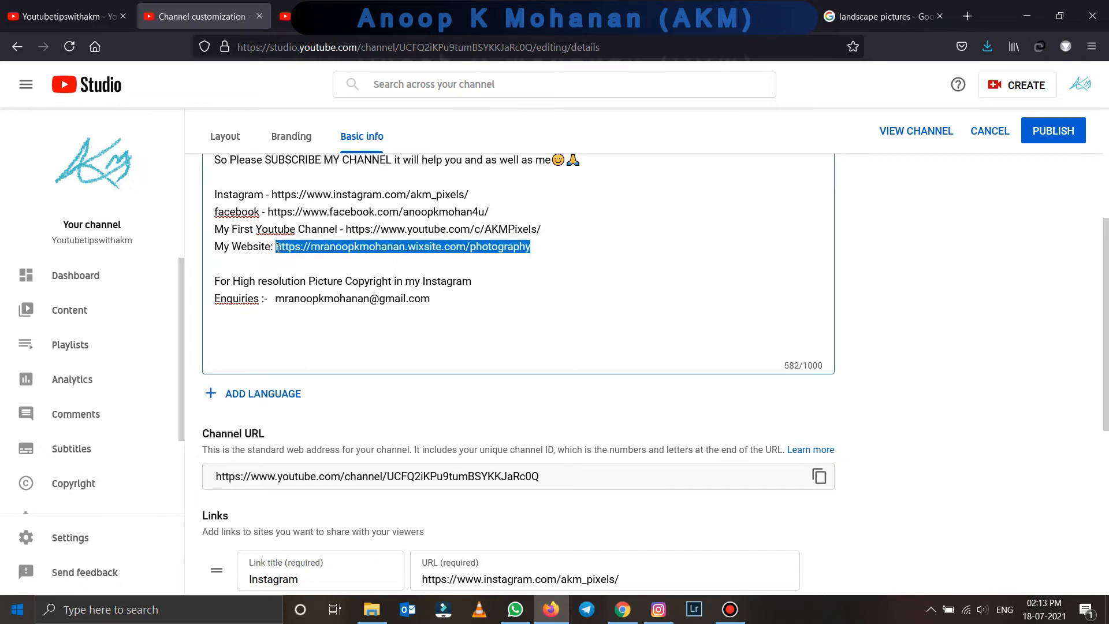
pyautogui.scroll(-5, 363, 312)
pyautogui.click(242, 399)
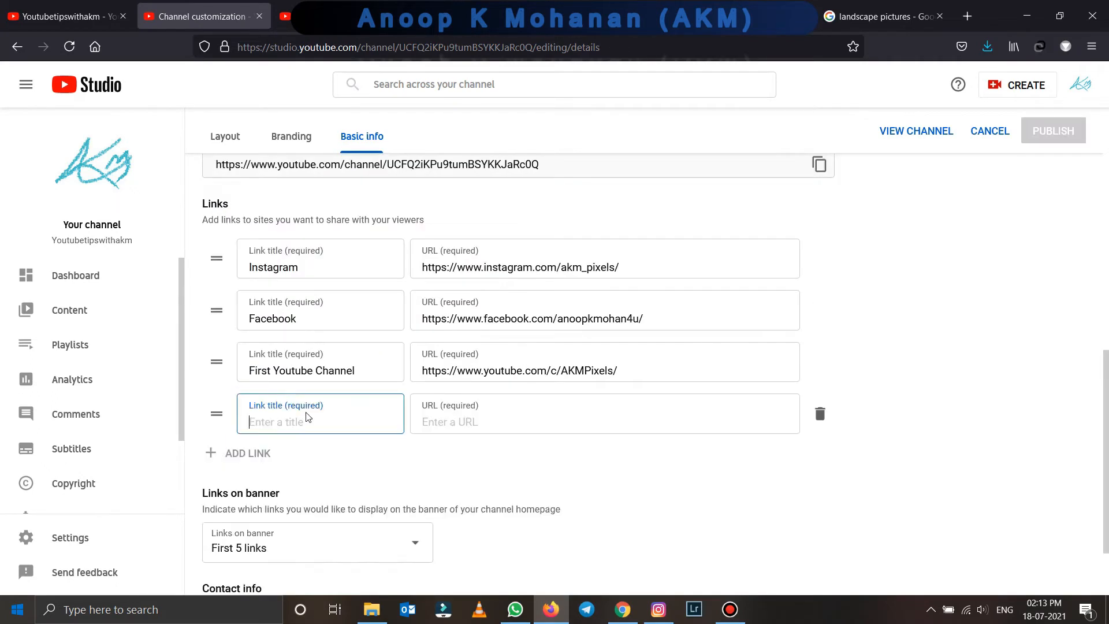
pyautogui.click(484, 414)
pyautogui.hotkey('ctrl', 'v')
pyautogui.click(343, 418)
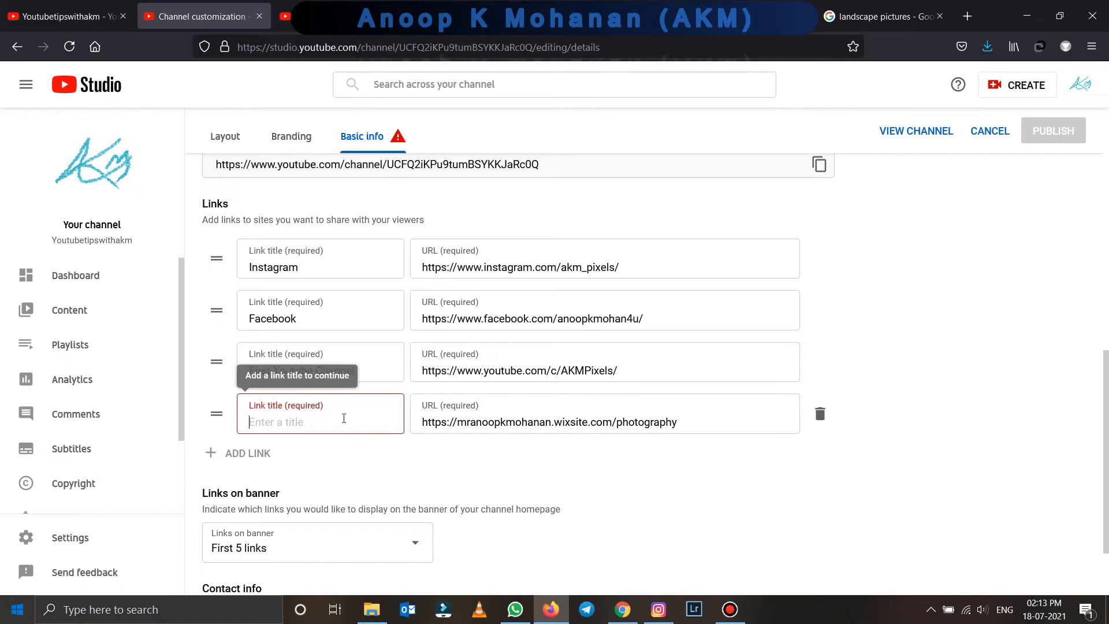
pyautogui.write('Website')
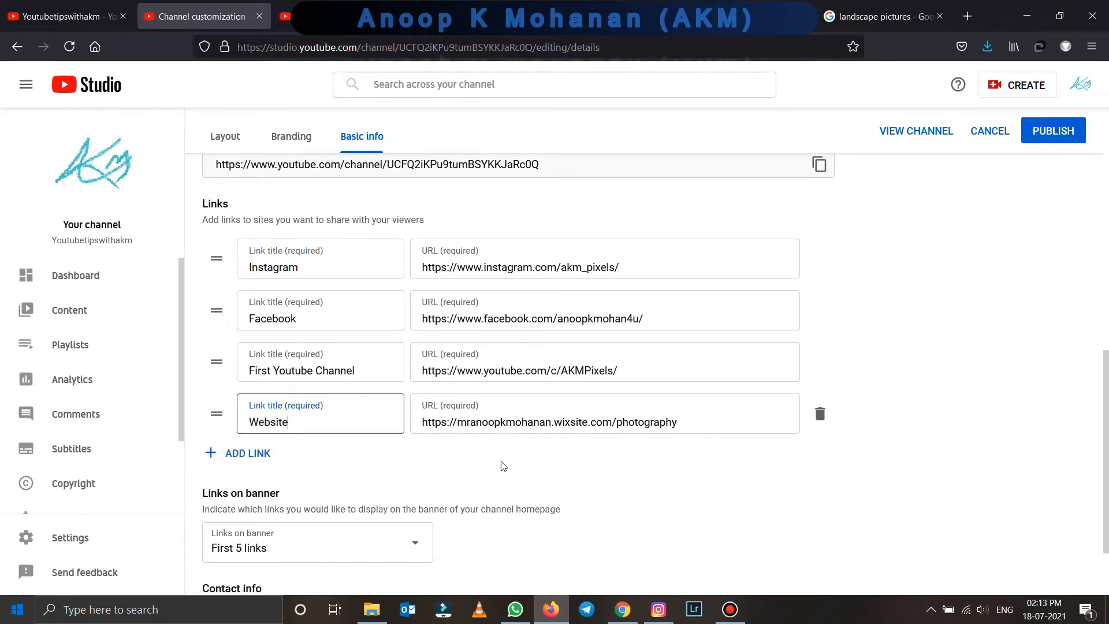
pyautogui.scroll(-2, 276, 417)
# - Set the banner to display the first 4 links
pyautogui.click(416, 449)
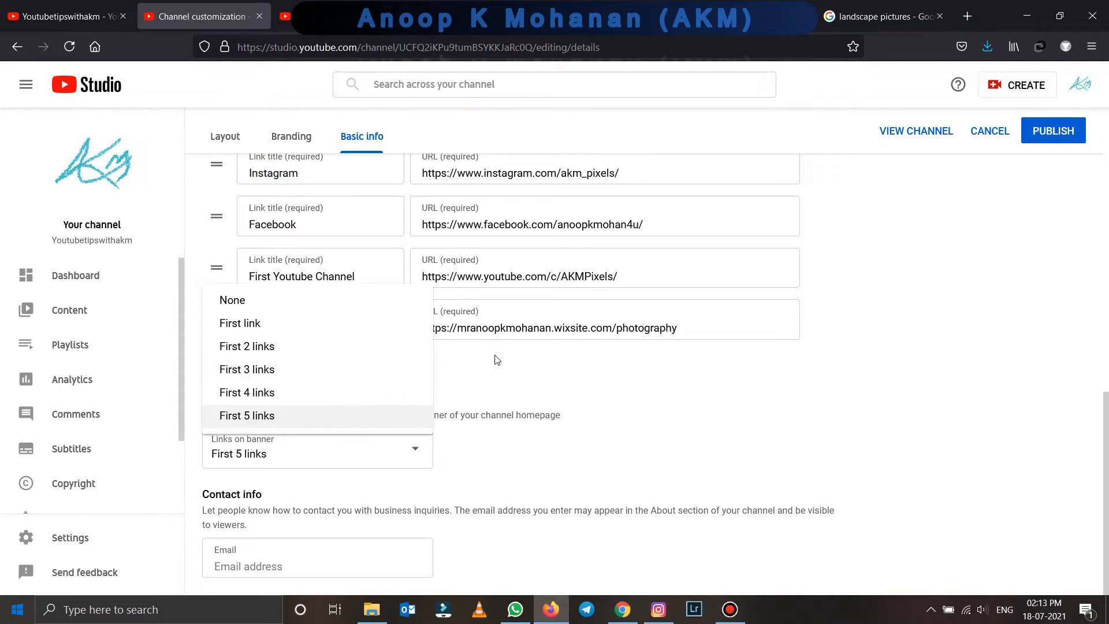
pyautogui.click(381, 415)
pyautogui.scroll(2, 404, 168)
pyautogui.click(335, 279)
pyautogui.click(328, 327)
pyautogui.click(333, 379)
pyautogui.click(334, 430)
pyautogui.scroll(-2, 335, 439)
pyautogui.click(336, 465)
pyautogui.click(270, 394)
# - Enter the business contact email address and publish the basic info changes
pyautogui.click(301, 540)
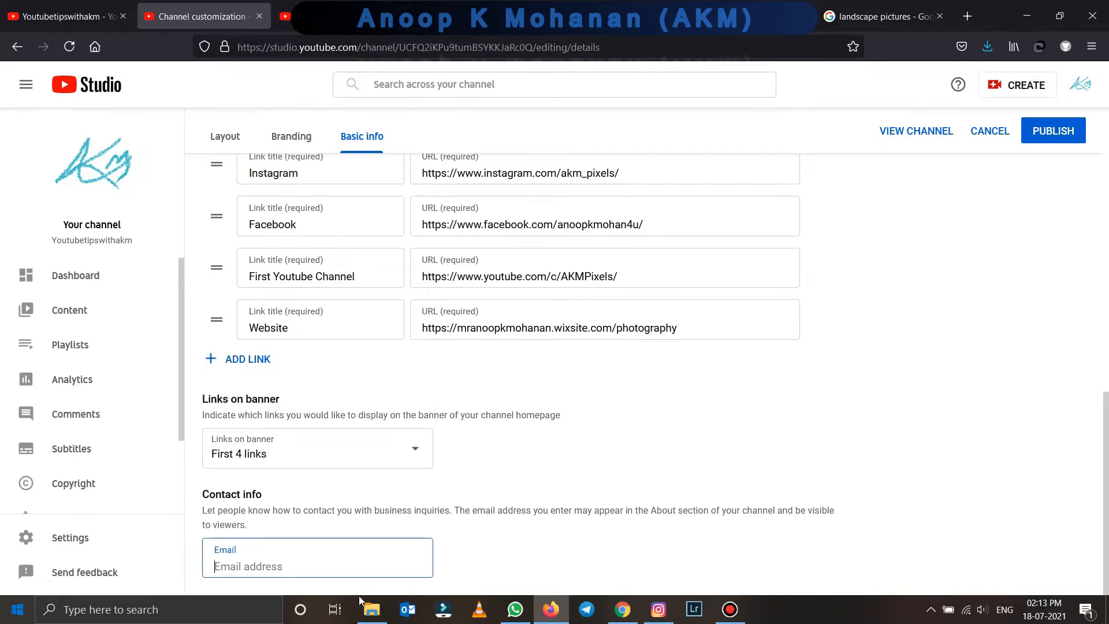
pyautogui.write('mea')
pyautogui.write('ranoopkmo')
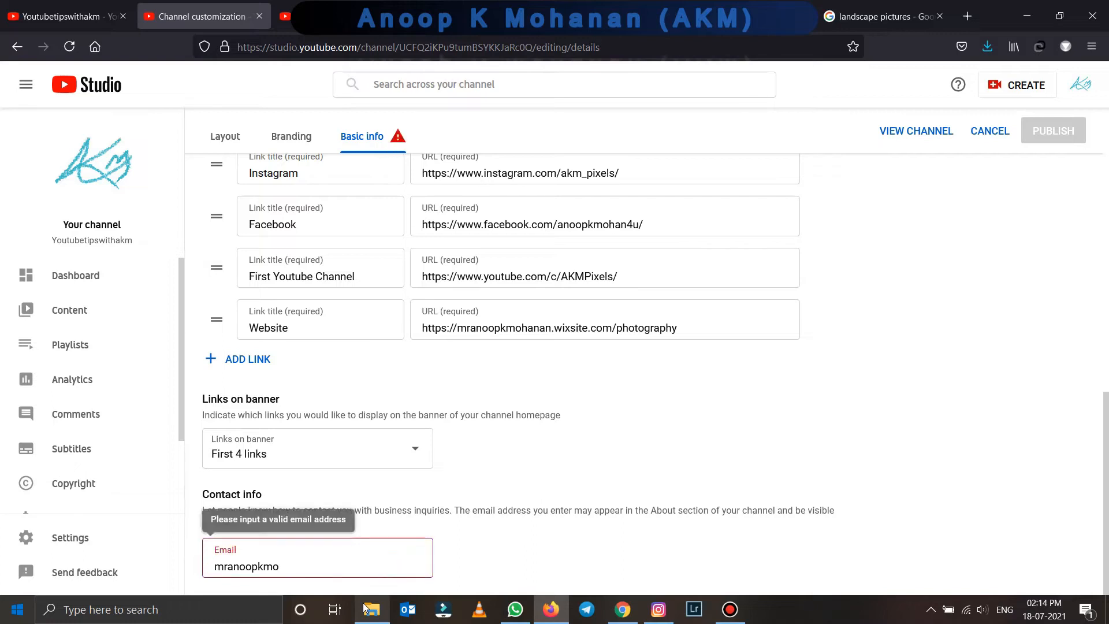
pyautogui.press('BackSpace')
pyautogui.press('BackSpace')
pyautogui.press('BackSpace')
pyautogui.press('BackSpace')
pyautogui.press('BackSpace')
pyautogui.press('BackSpace')
pyautogui.press('BackSpace')
pyautogui.press('BackSpace')
pyautogui.press('BackSpace')
pyautogui.press('BackSpace')
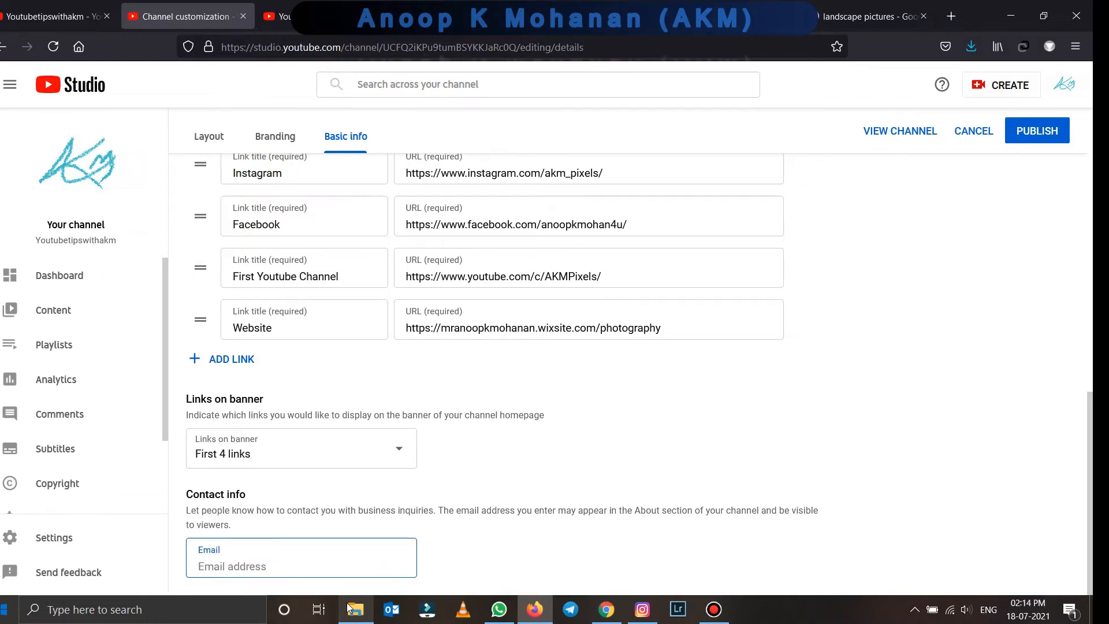
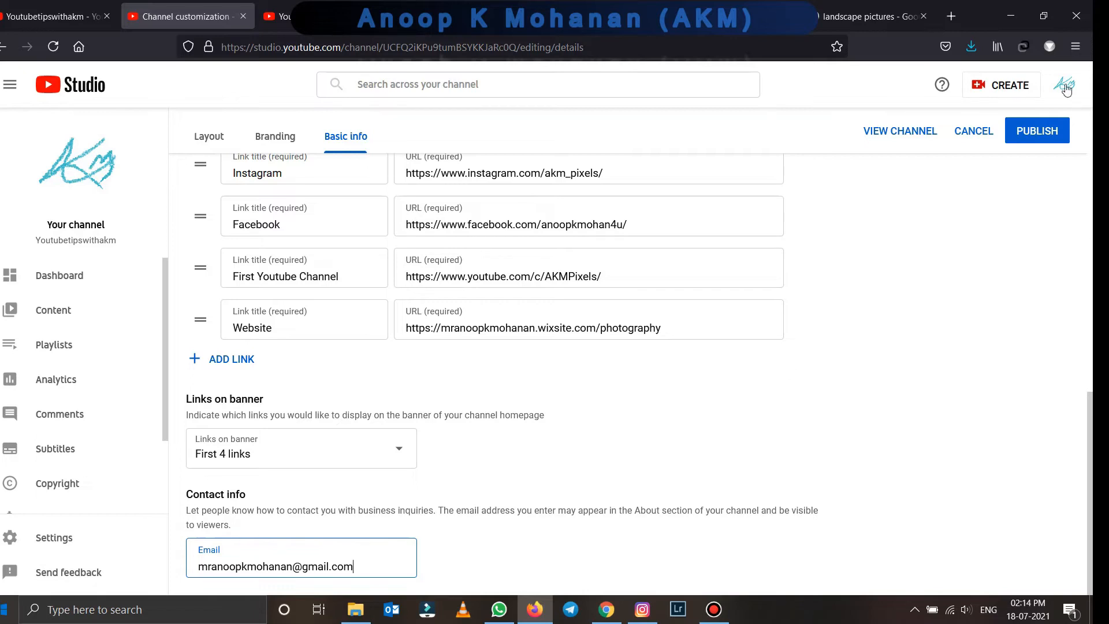
pyautogui.click(1045, 136)
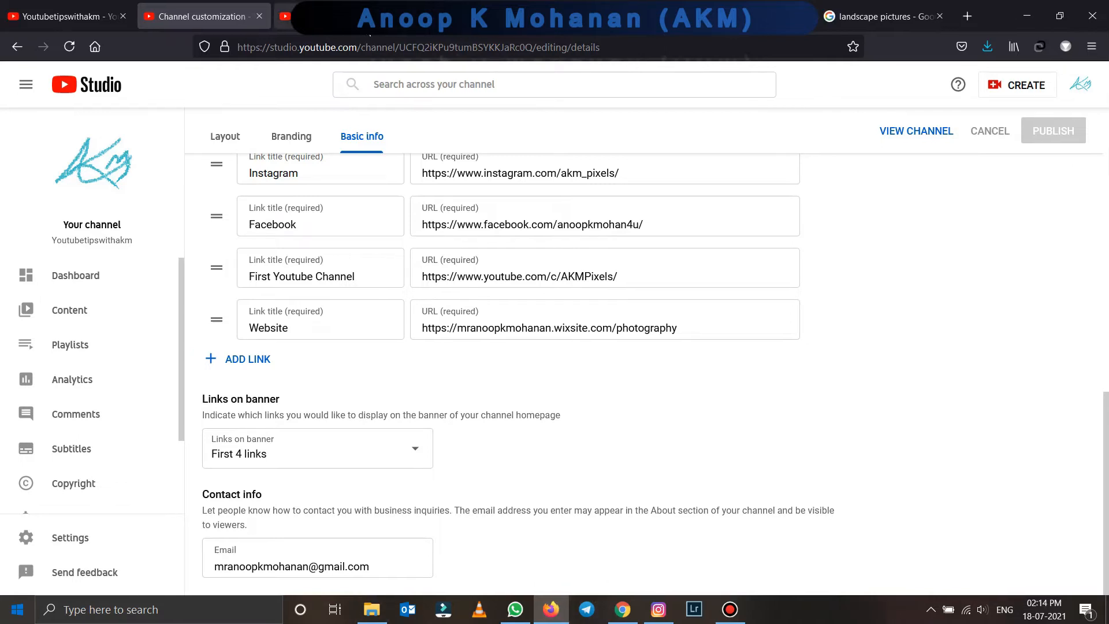
pyautogui.click(460, 17)
# - Reload the channel page, open About, and reveal the business inquiries email
pyautogui.click(355, 17)
pyautogui.press('F5')
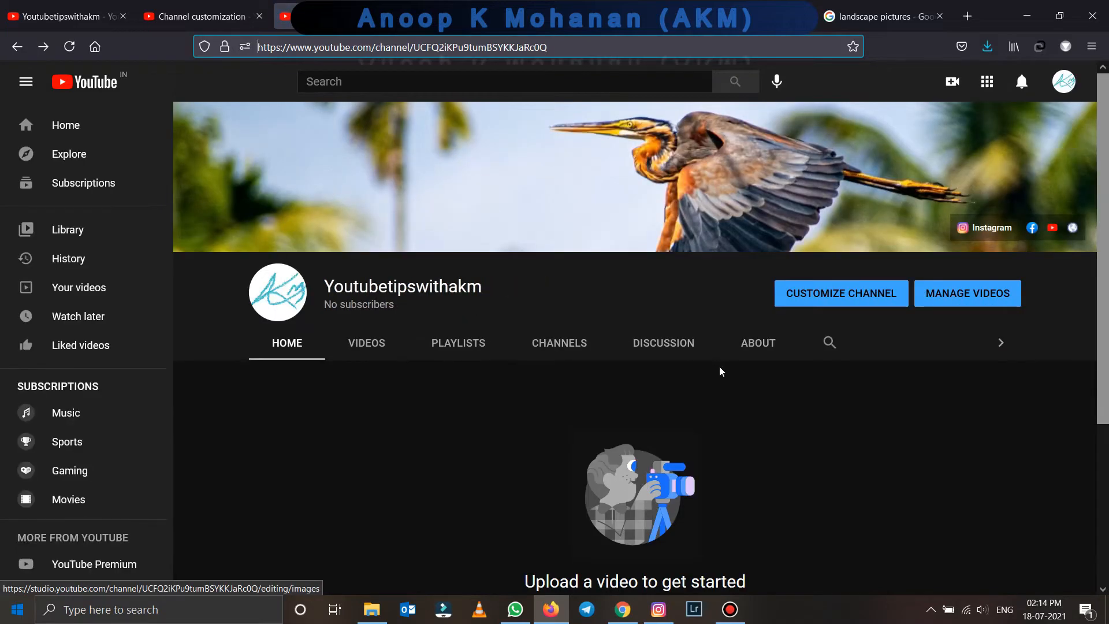
pyautogui.scroll(-4, 716, 397)
pyautogui.scroll(5, 719, 389)
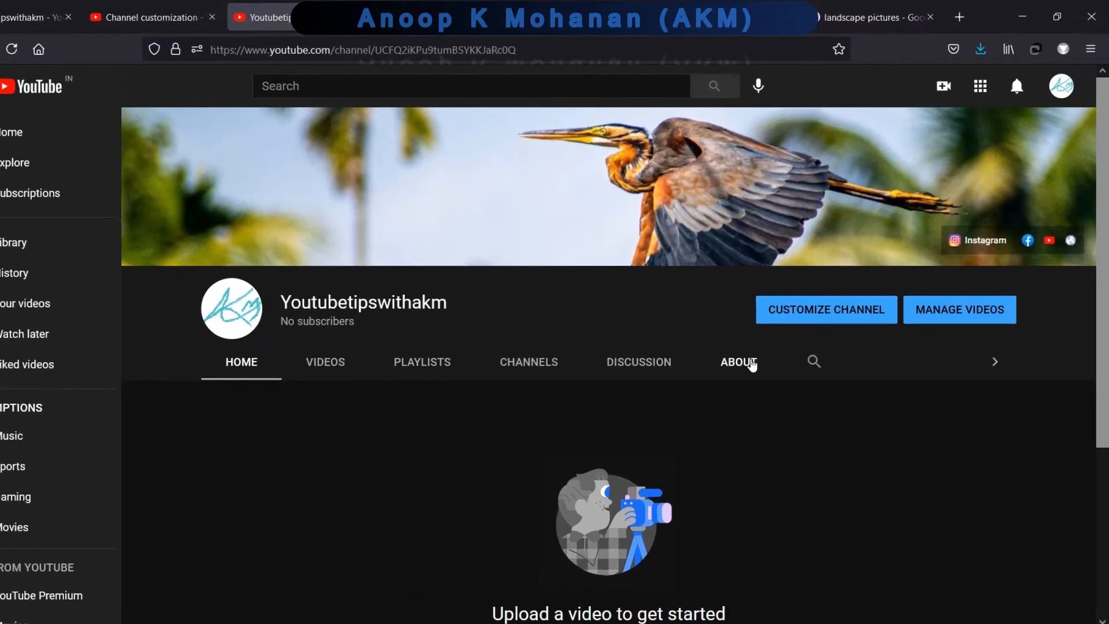
pyautogui.click(750, 362)
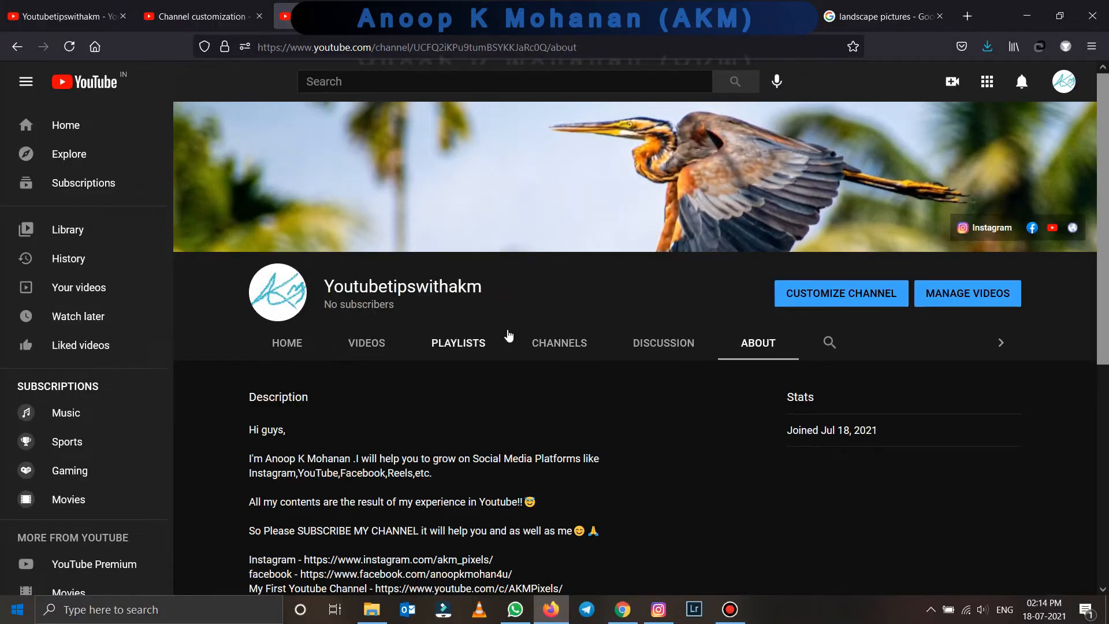
pyautogui.scroll(-3, 507, 337)
pyautogui.scroll(1, 283, 300)
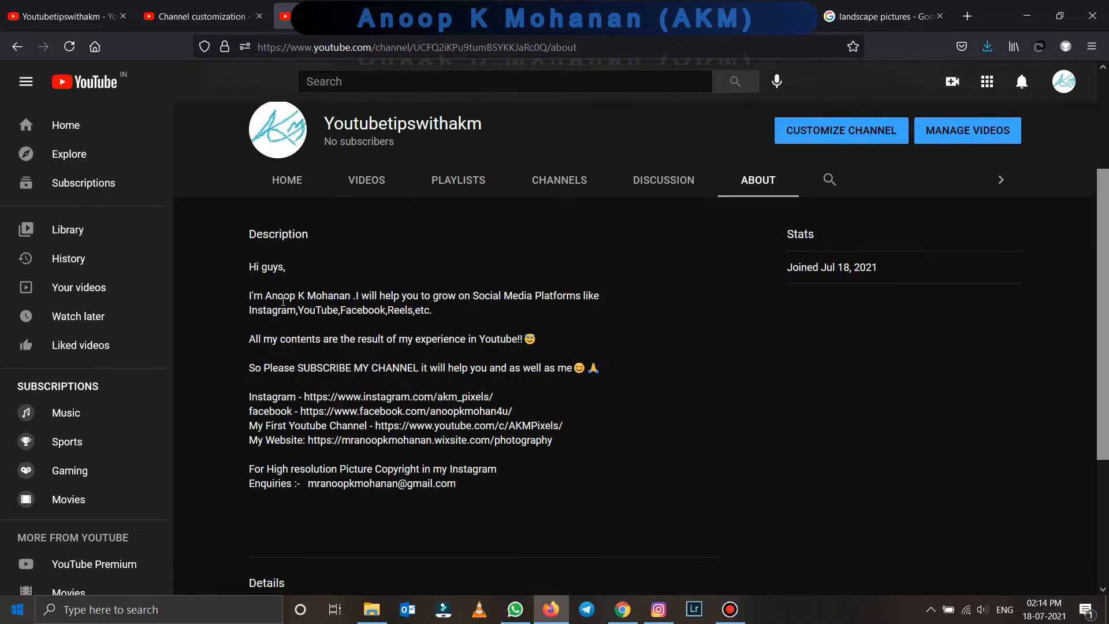
pyautogui.moveTo(248, 242); pyautogui.dragTo(568, 468)
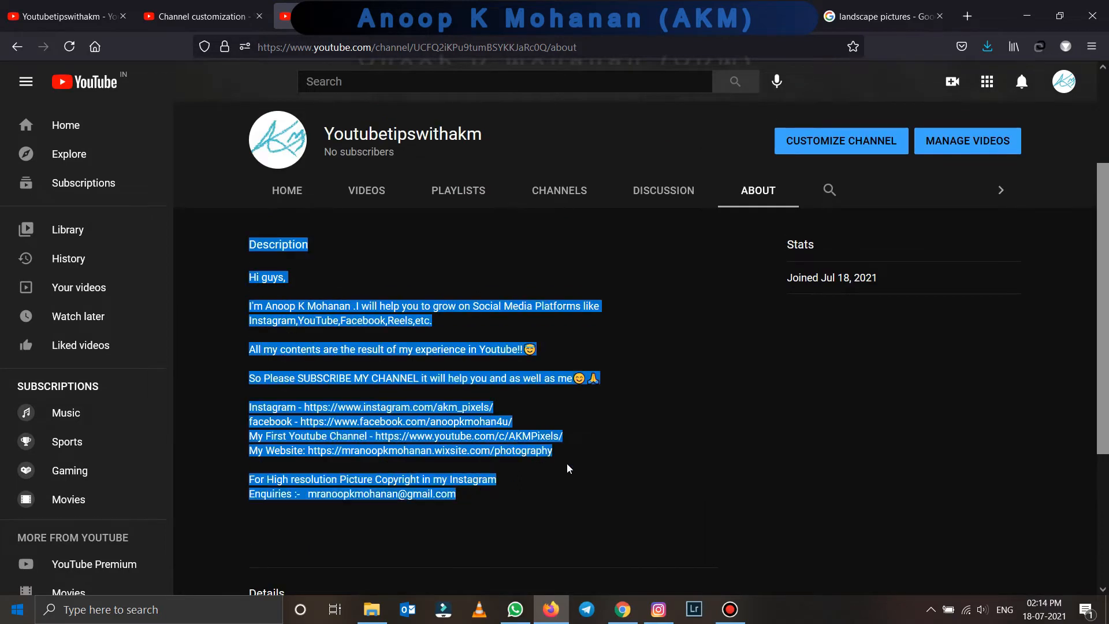
pyautogui.scroll(-4, 572, 465)
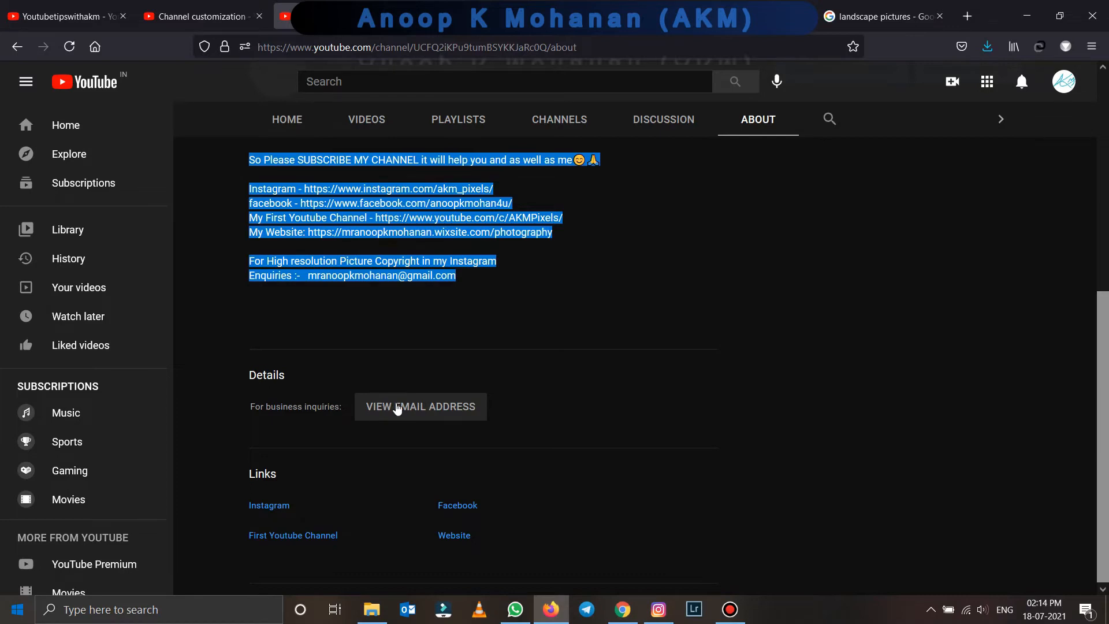
pyautogui.click(398, 409)
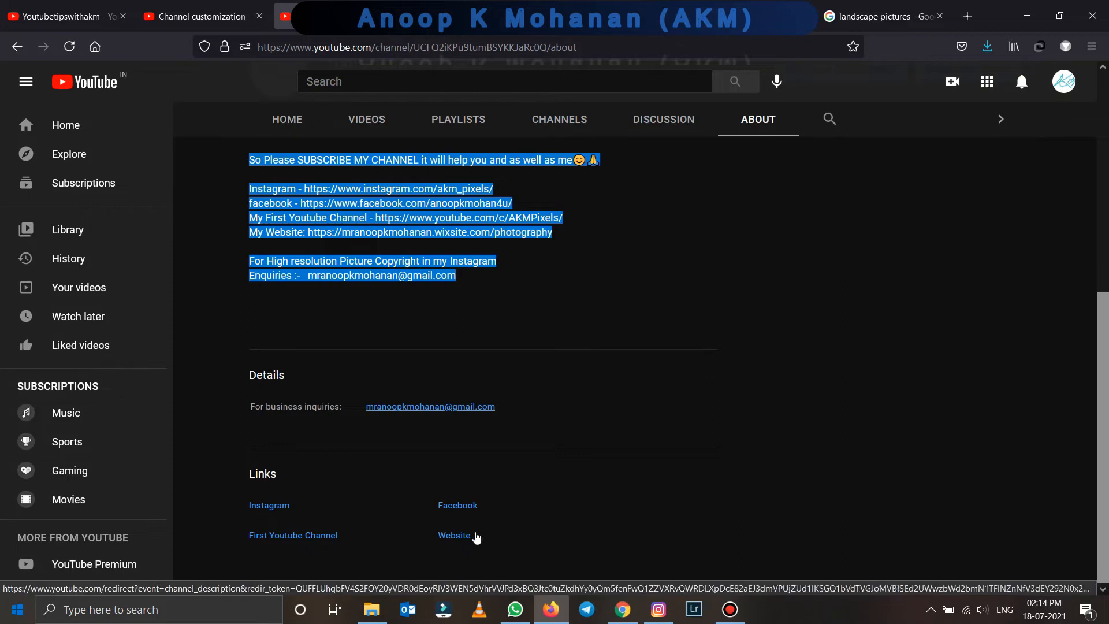
pyautogui.scroll(6, 601, 485)
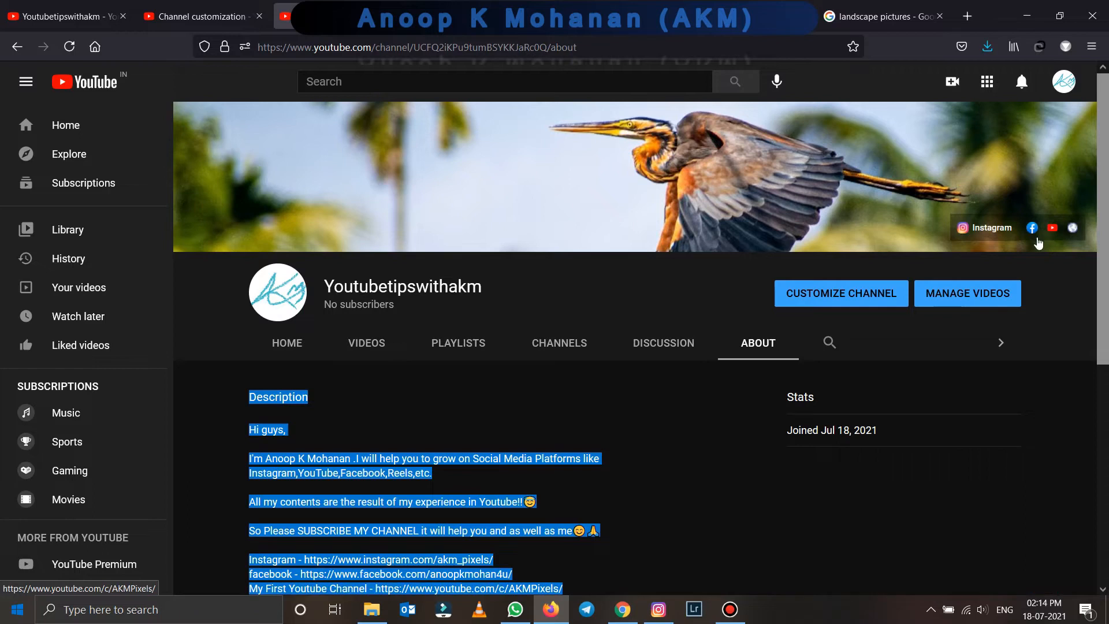
pyautogui.click(997, 230)
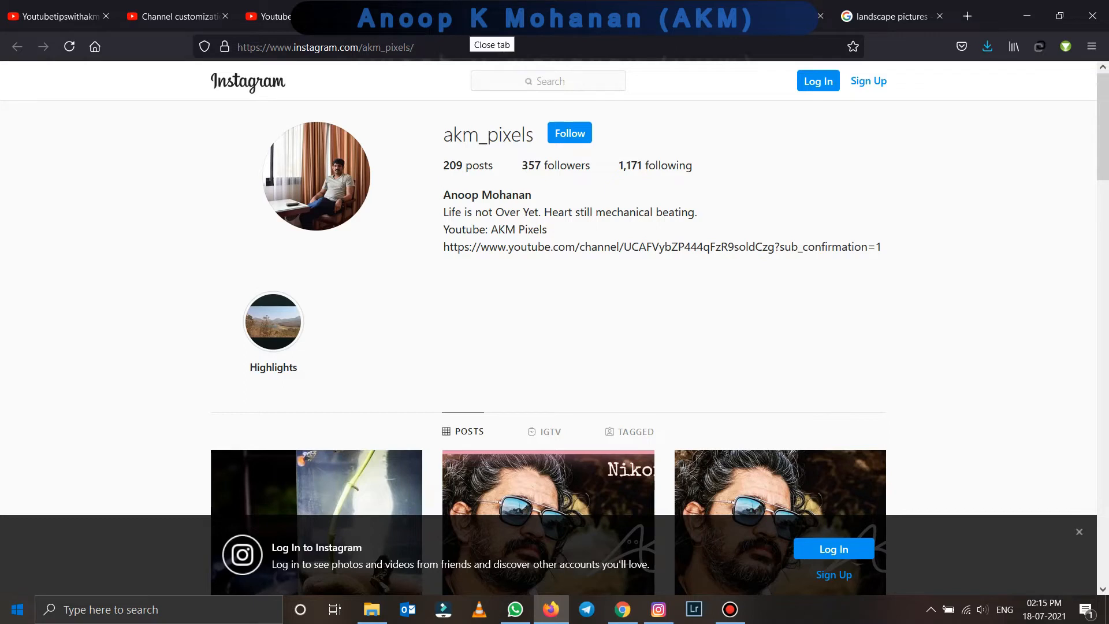
pyautogui.hotkey('ctrl', 'w')
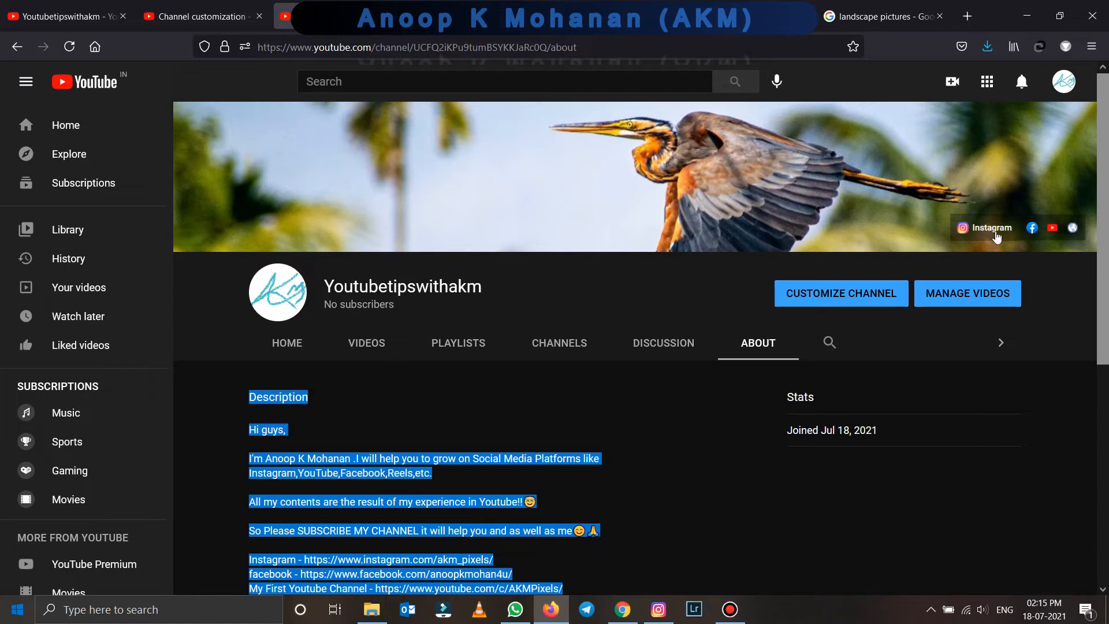
pyautogui.click(1033, 229)
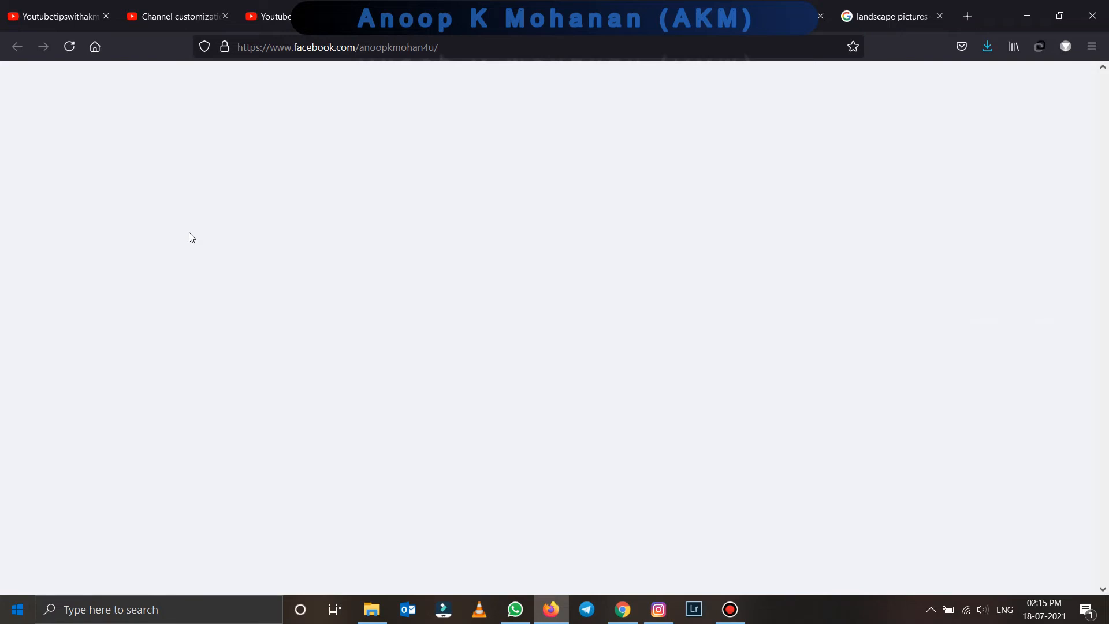
pyautogui.scroll(2, 469, 323)
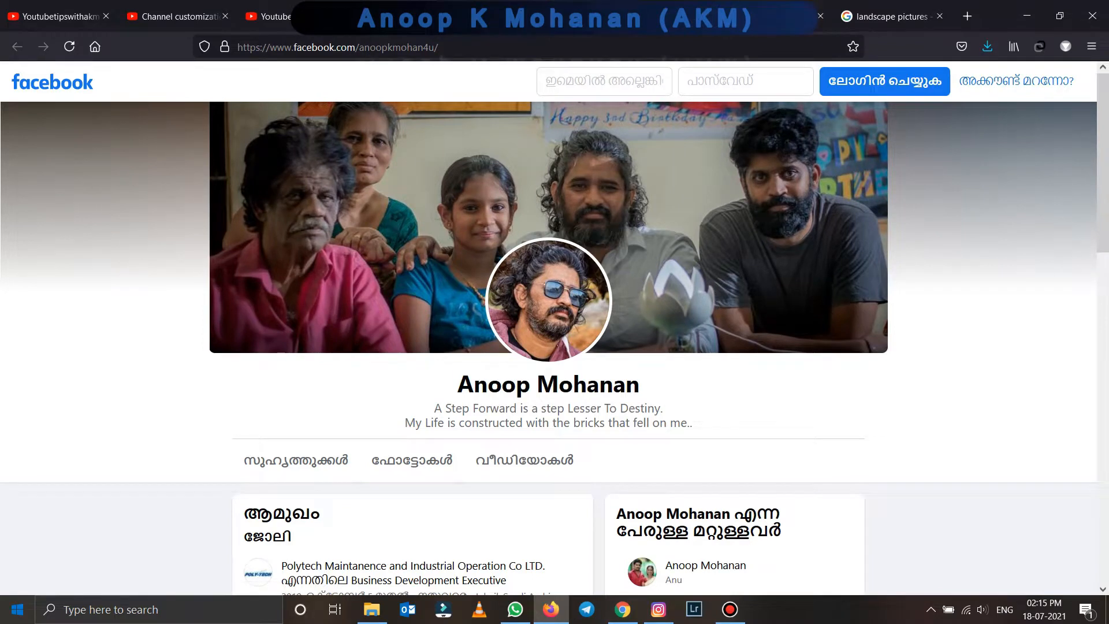
pyautogui.hotkey('ctrl', 'w')
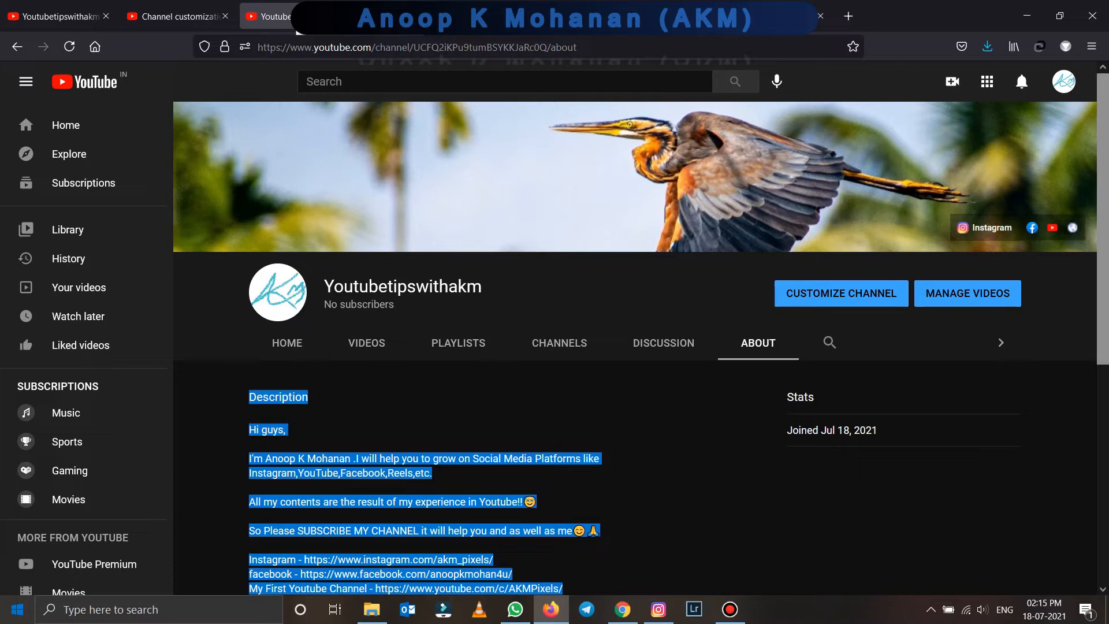
# - Go back to the Channel customization tab and open Studio Settings on General, with currency USD
pyautogui.click(171, 21)
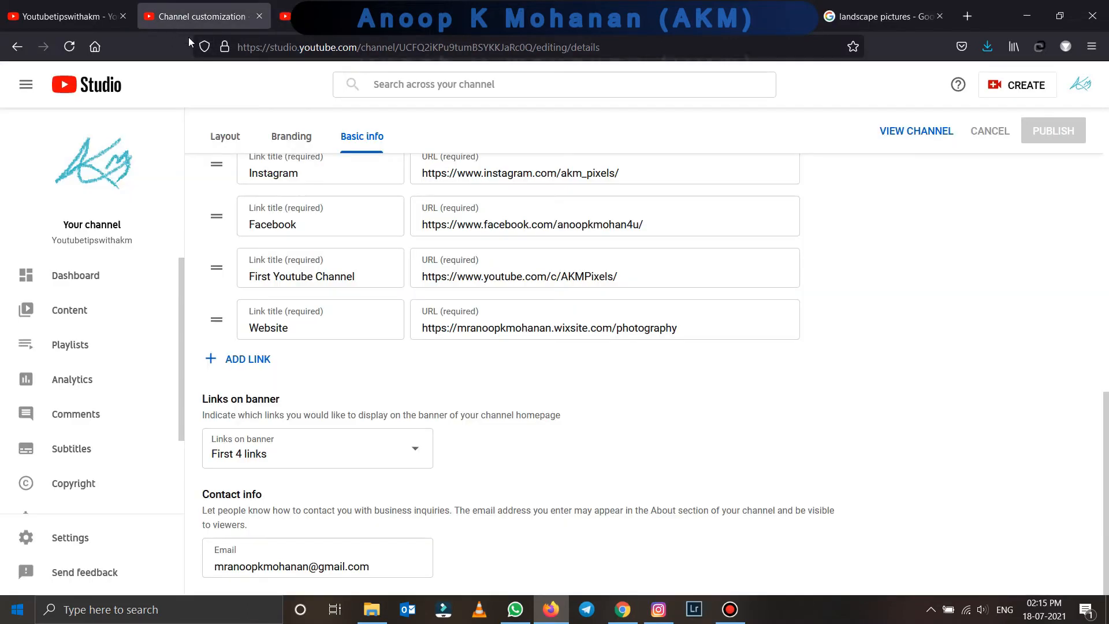
pyautogui.scroll(3, 423, 280)
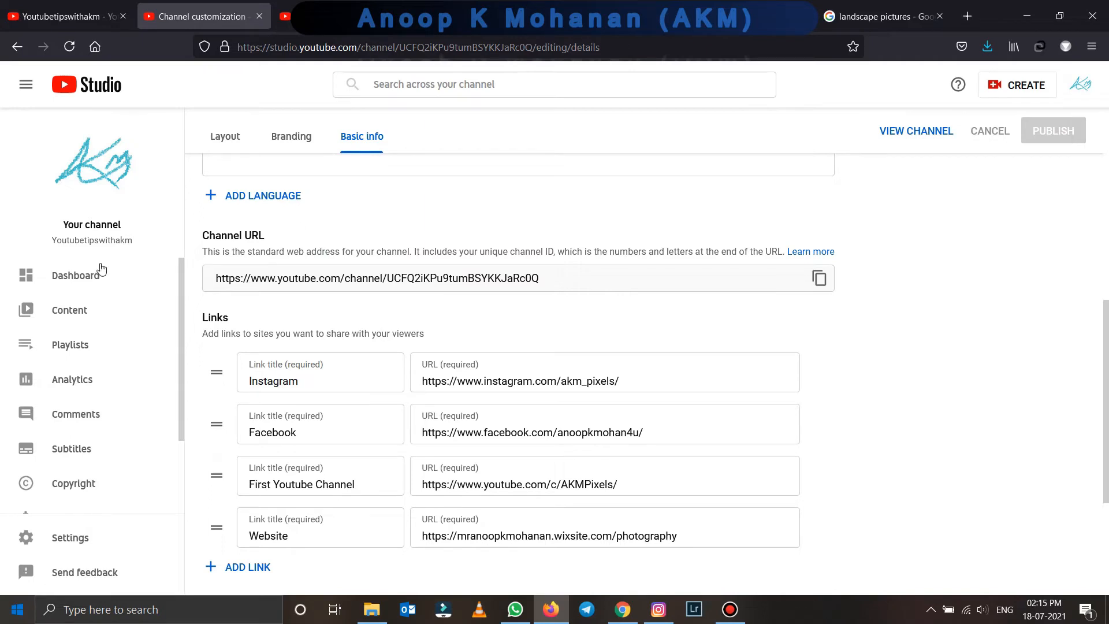
pyautogui.scroll(-3, 710, 312)
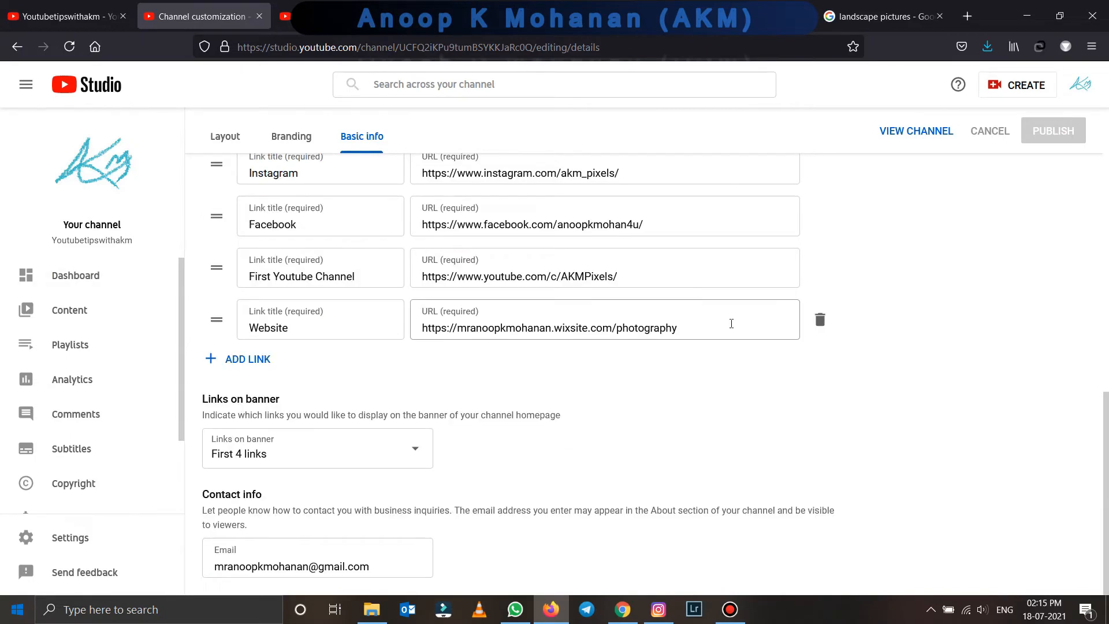
pyautogui.scroll(1, 485, 449)
pyautogui.scroll(3, 486, 449)
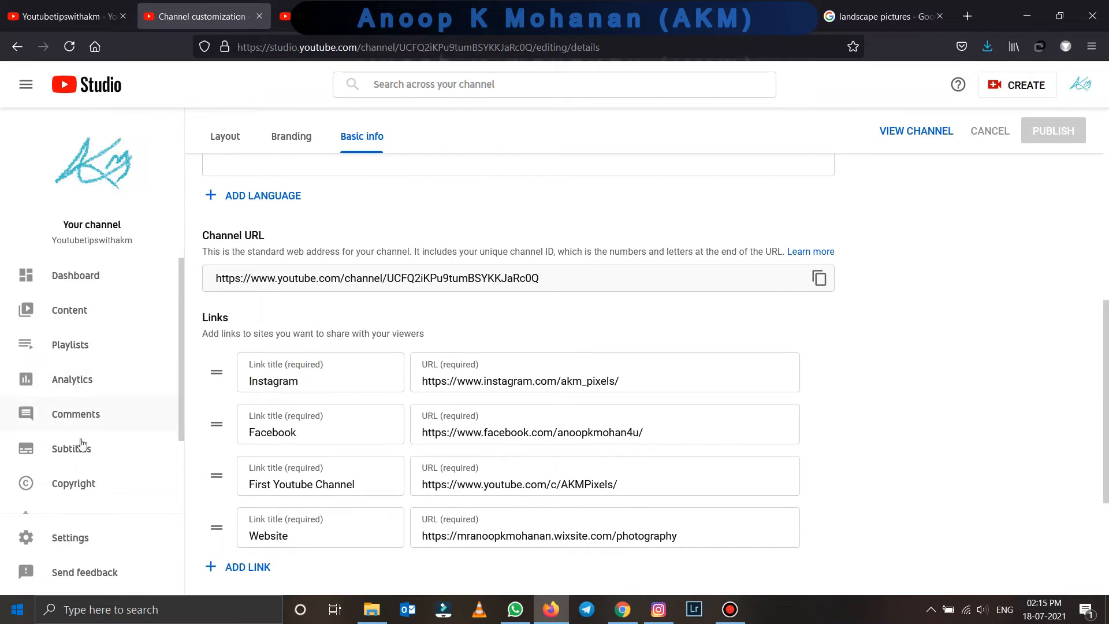
pyautogui.click(74, 540)
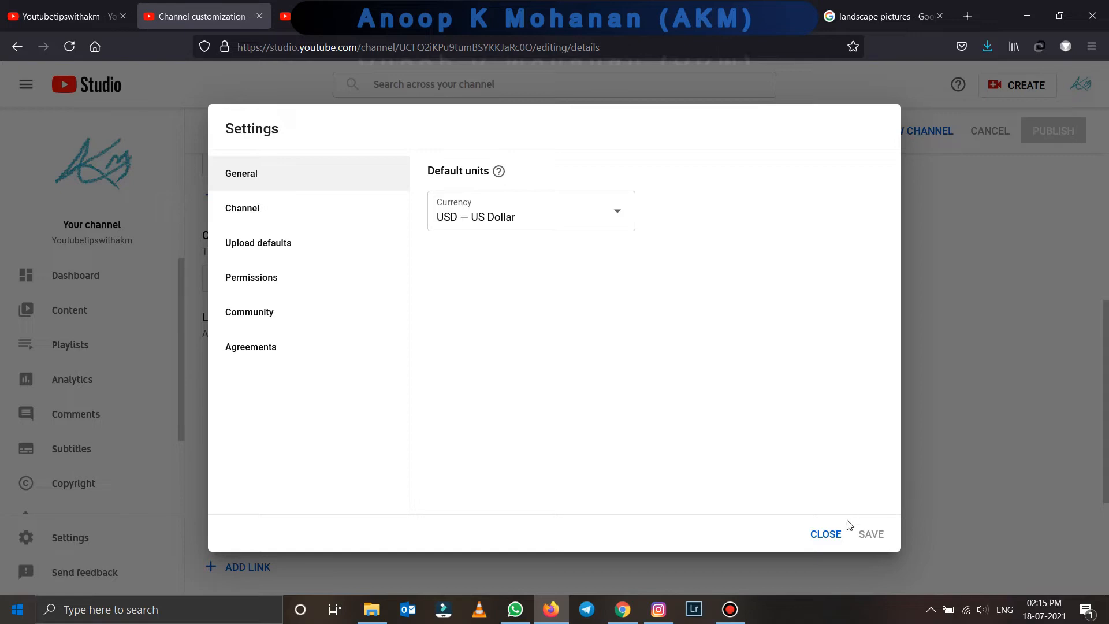
pyautogui.click(822, 534)
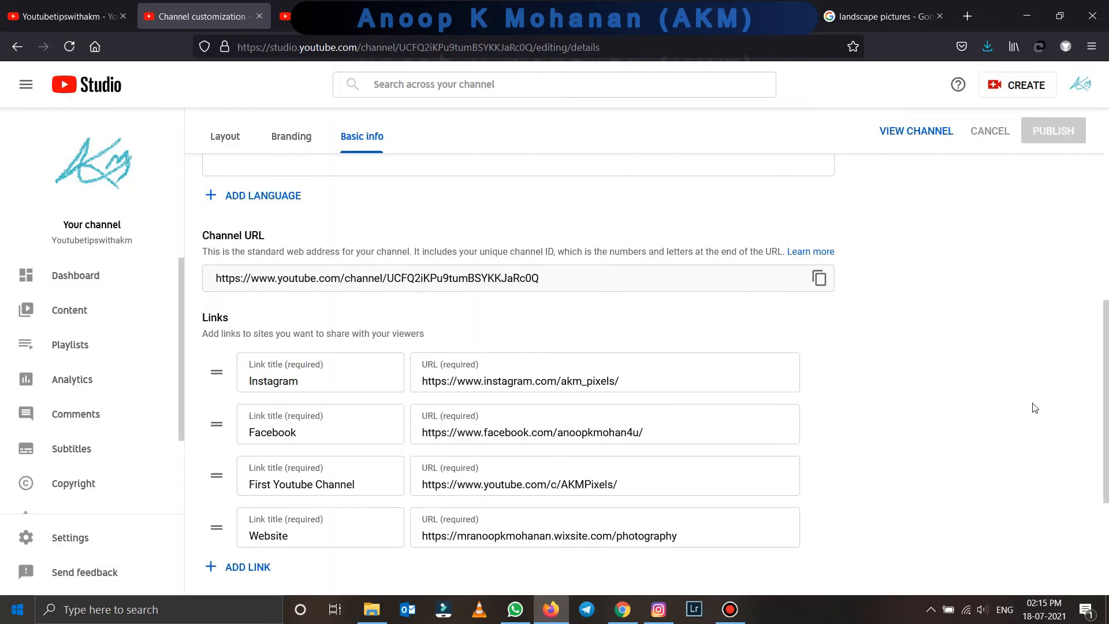
pyautogui.scroll(-3, 909, 322)
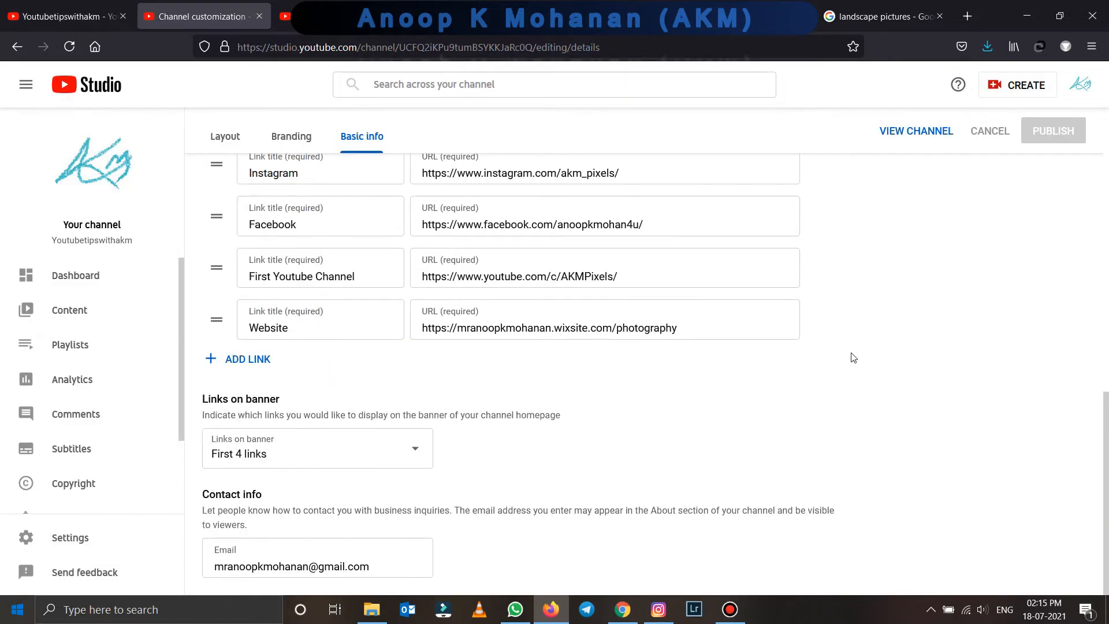
pyautogui.scroll(3, 851, 356)
pyautogui.scroll(2, 837, 354)
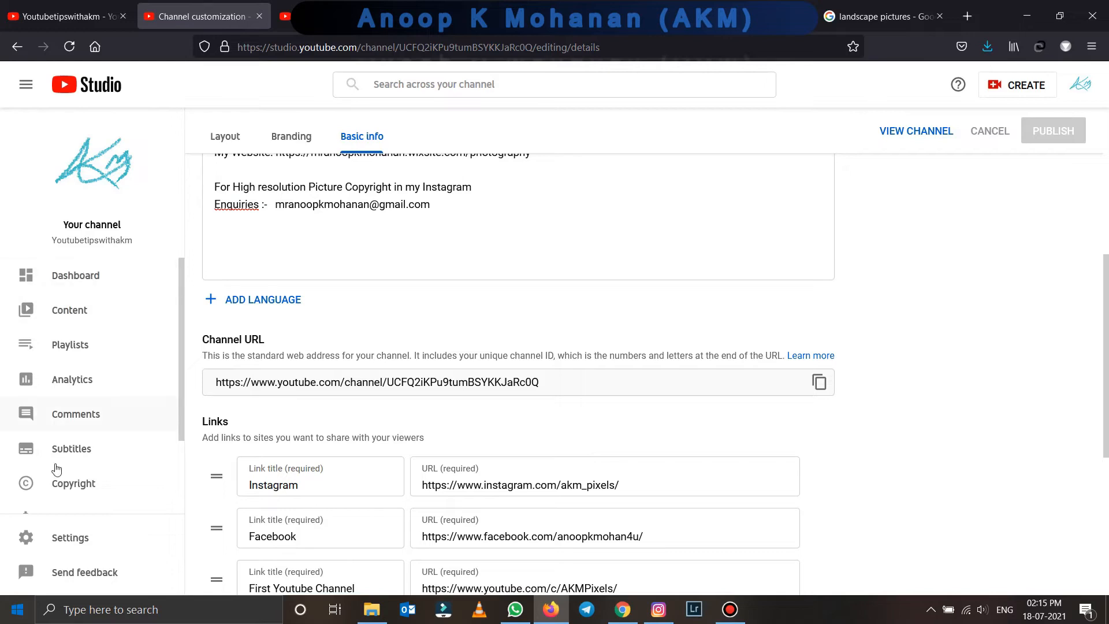
pyautogui.click(72, 540)
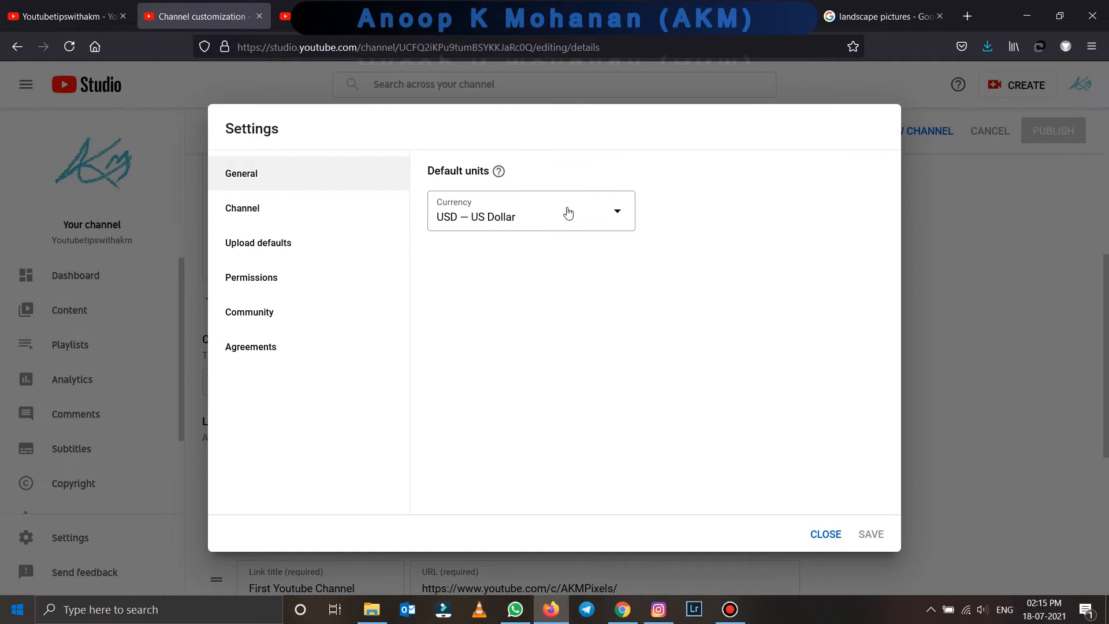
# - In Settings > Channel, choose India as the country of residence
pyautogui.click(269, 213)
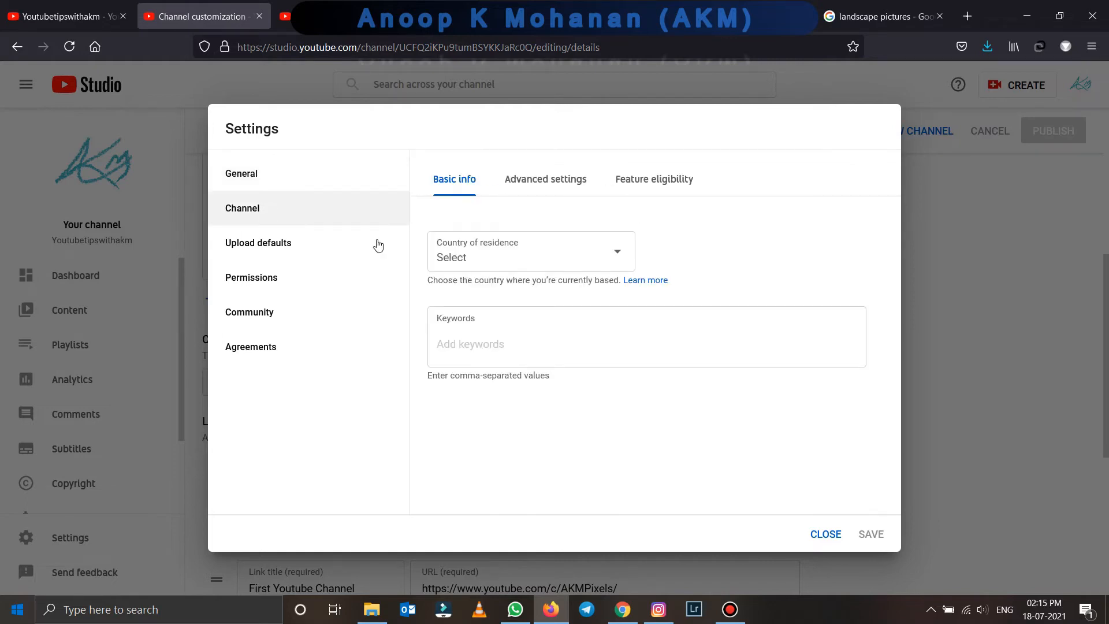
pyautogui.click(513, 261)
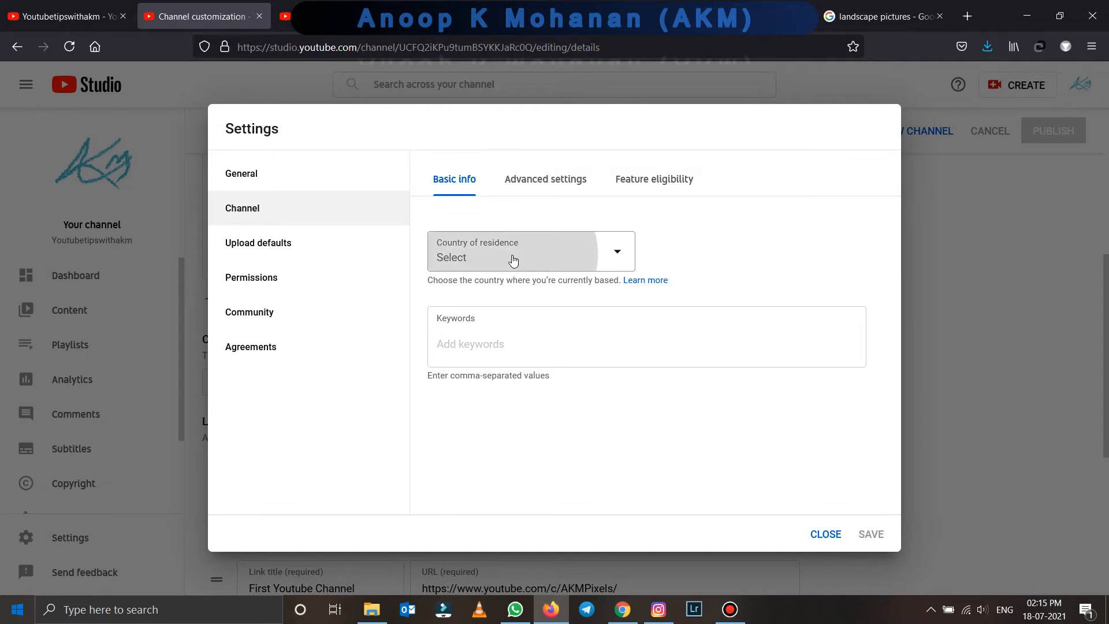
pyautogui.scroll(-9, 508, 361)
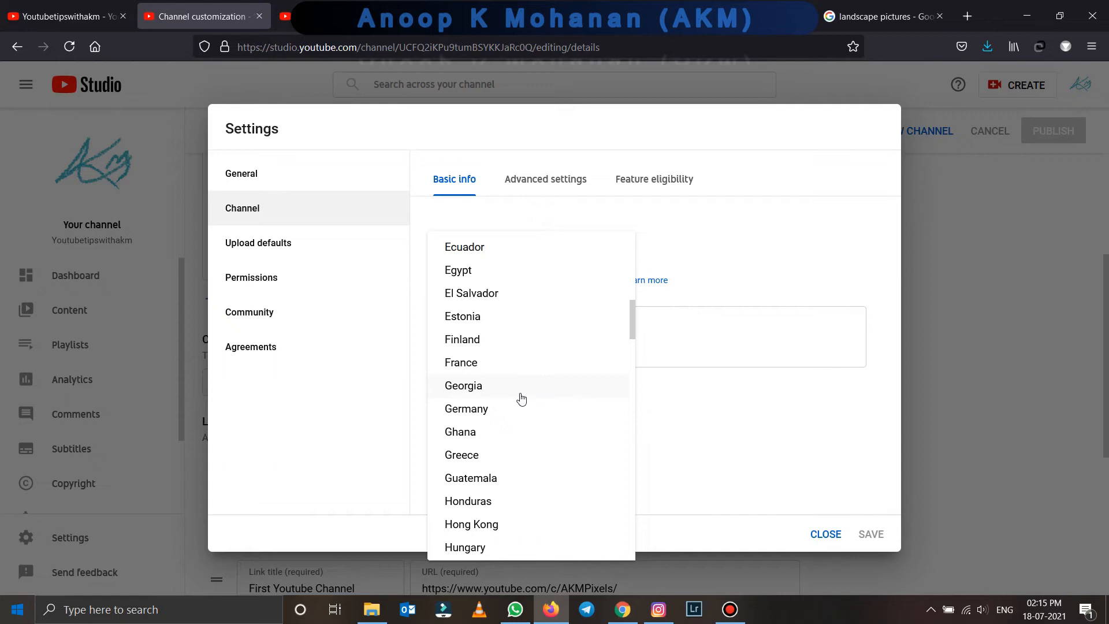
pyautogui.scroll(-4, 491, 404)
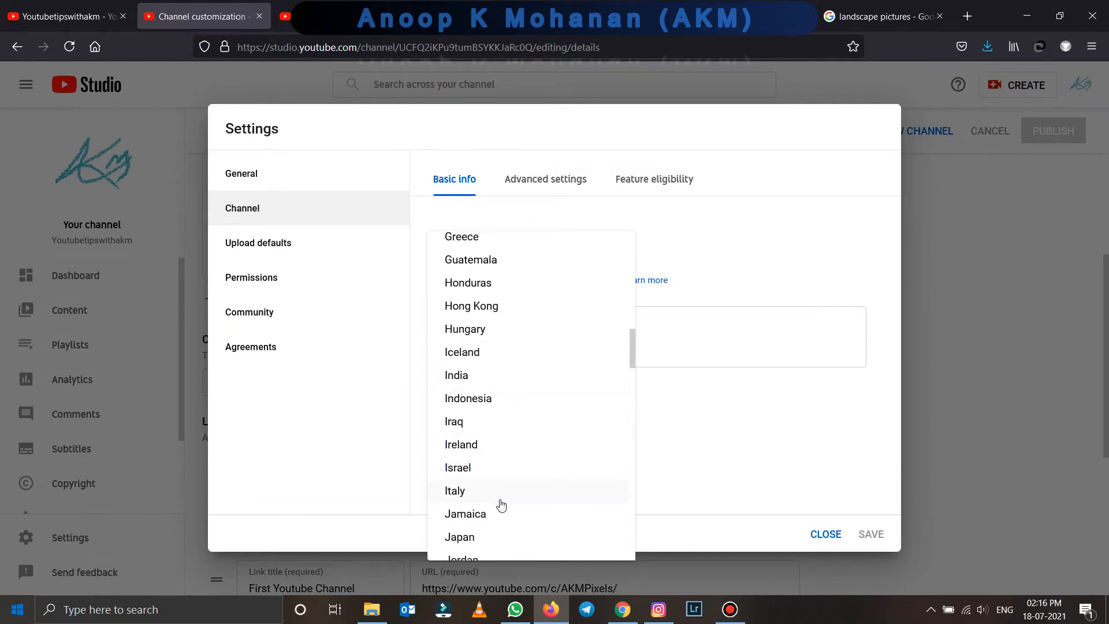
pyautogui.scroll(-3, 502, 485)
pyautogui.scroll(2, 488, 439)
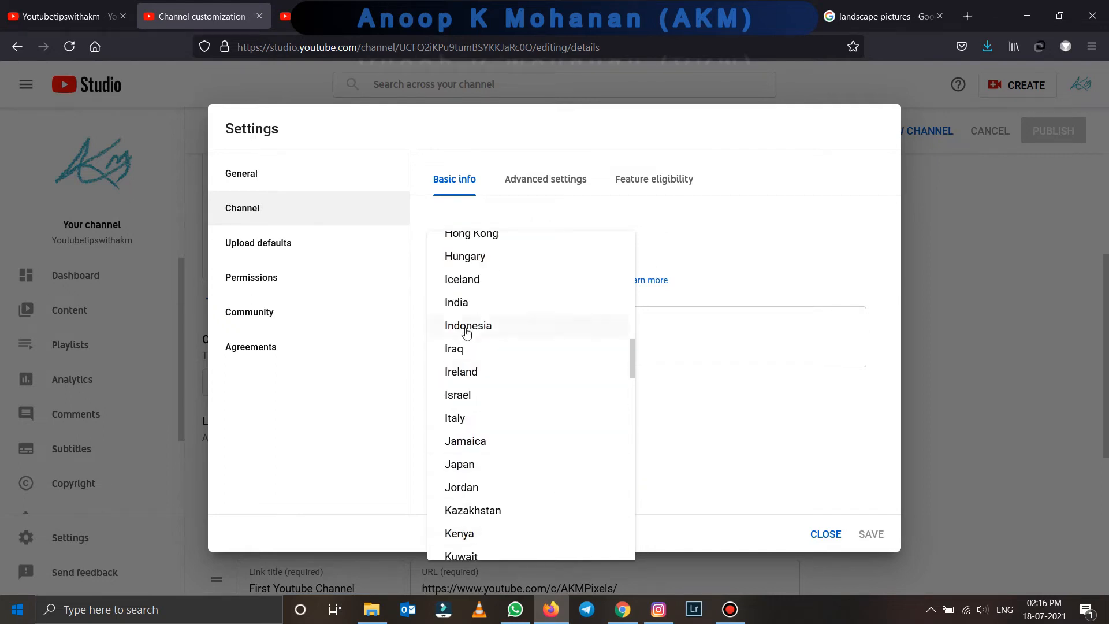
pyautogui.click(483, 300)
pyautogui.click(488, 343)
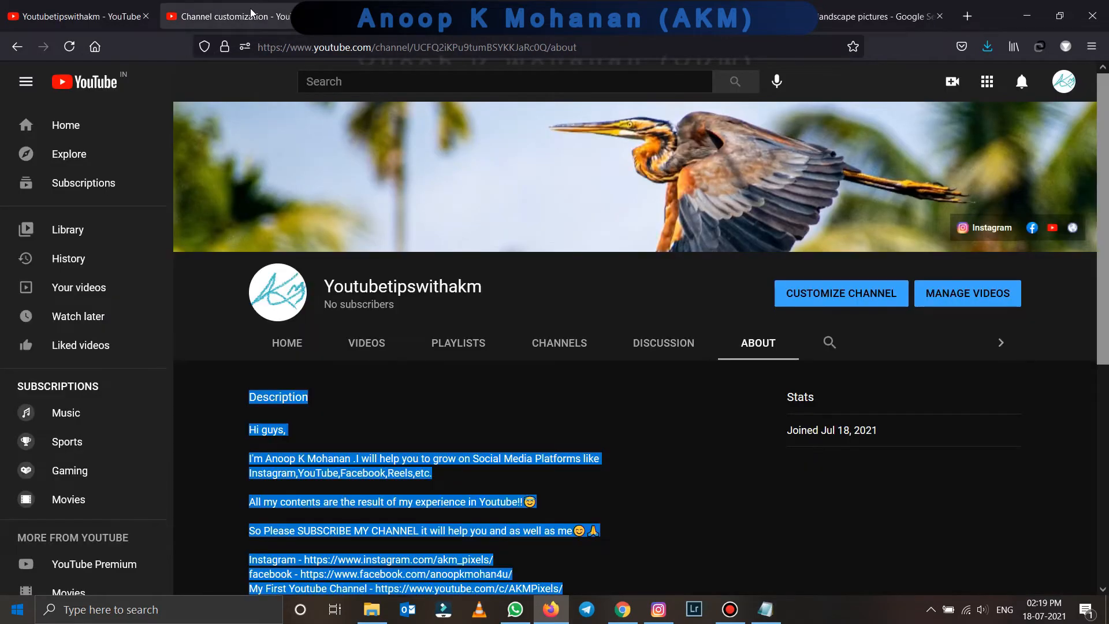
# - Add keywords vlogger, youtube tips and tricks, youtube help, help in SEO and youtubetipswithakm
pyautogui.click(229, 16)
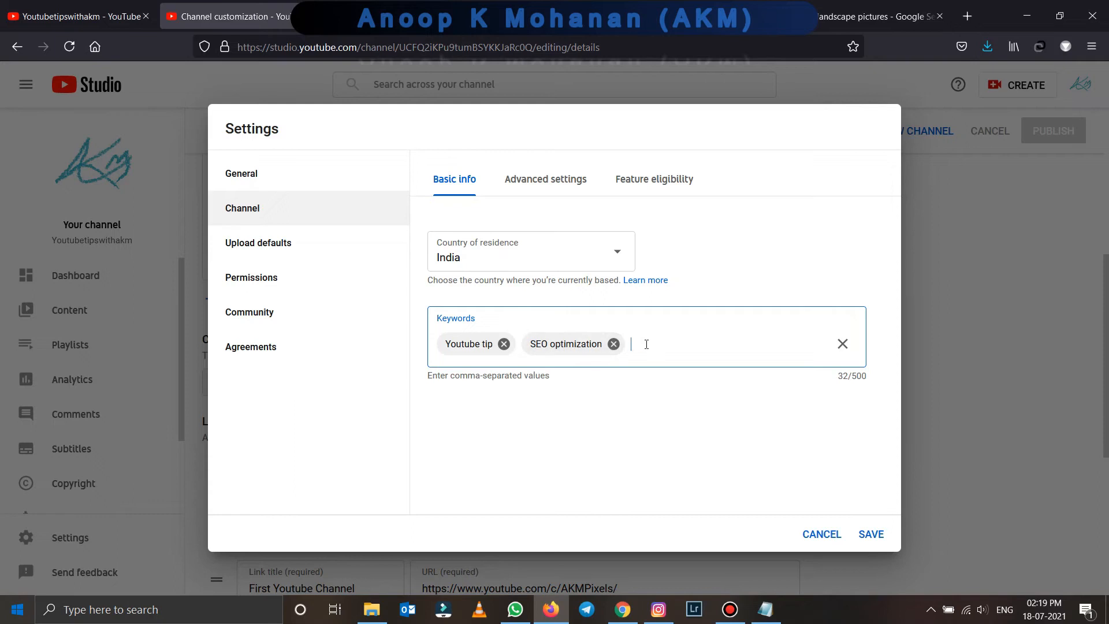
pyautogui.write('vlogger, akmpixels, anoop mohanan, youtube tips and tricks, youtube help, youtube support, help in SEO')
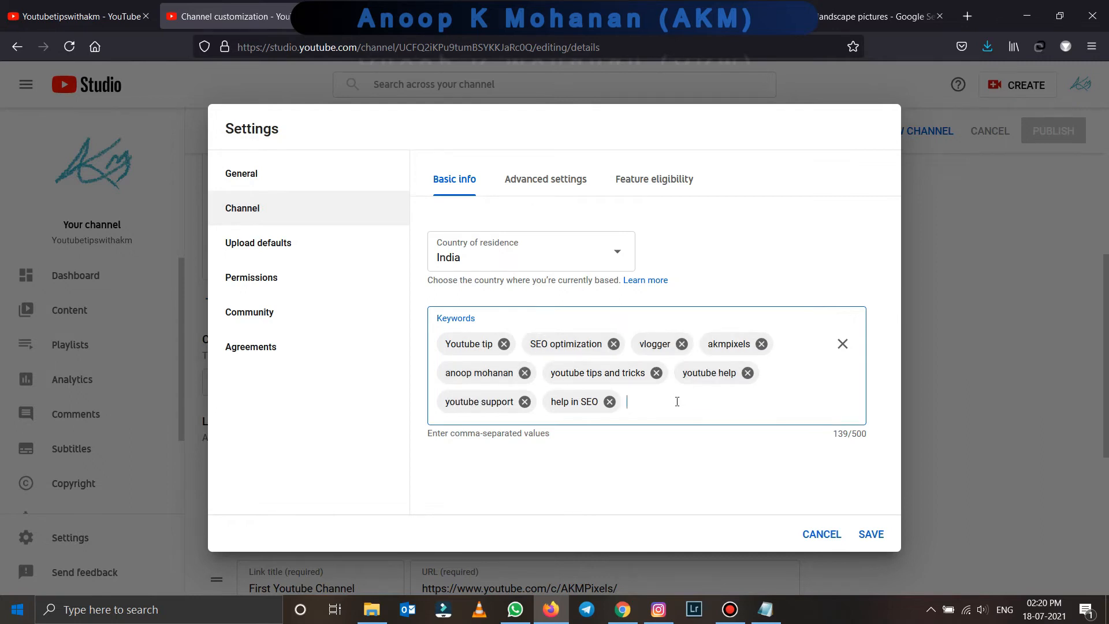
pyautogui.write('km_pixels')
pyautogui.press('Return')
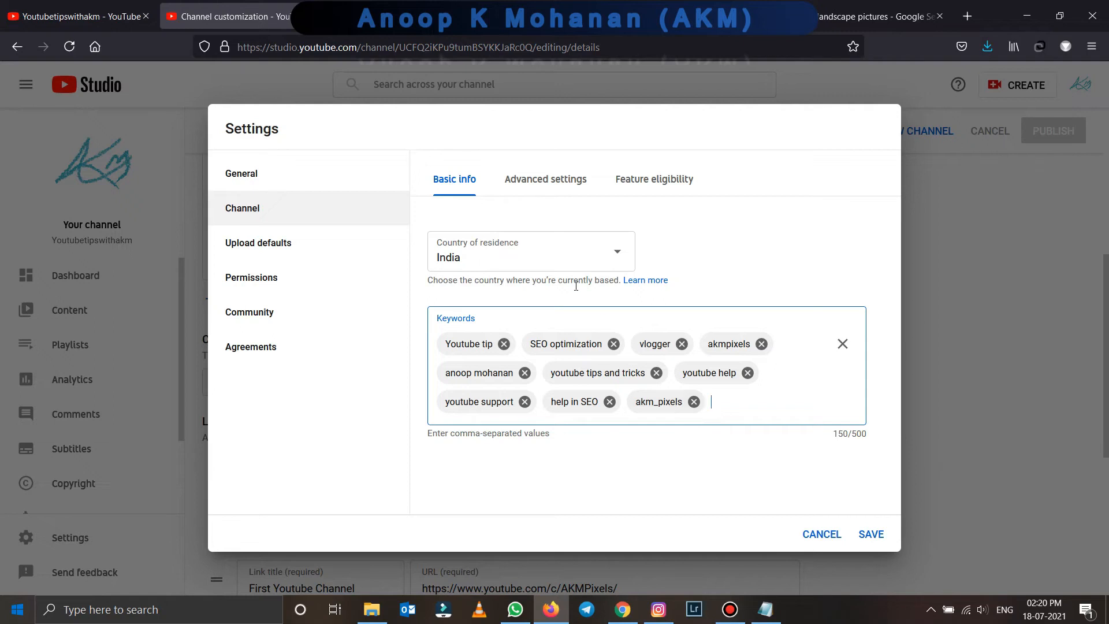
pyautogui.write('outubetipswitha')
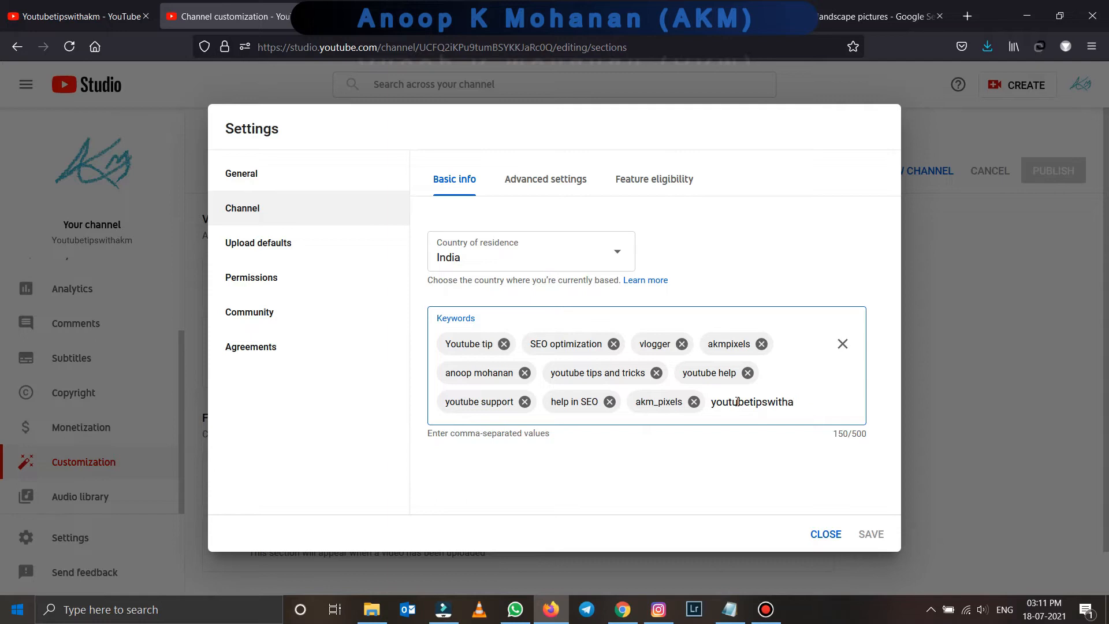
pyautogui.write('km')
pyautogui.press('Return')
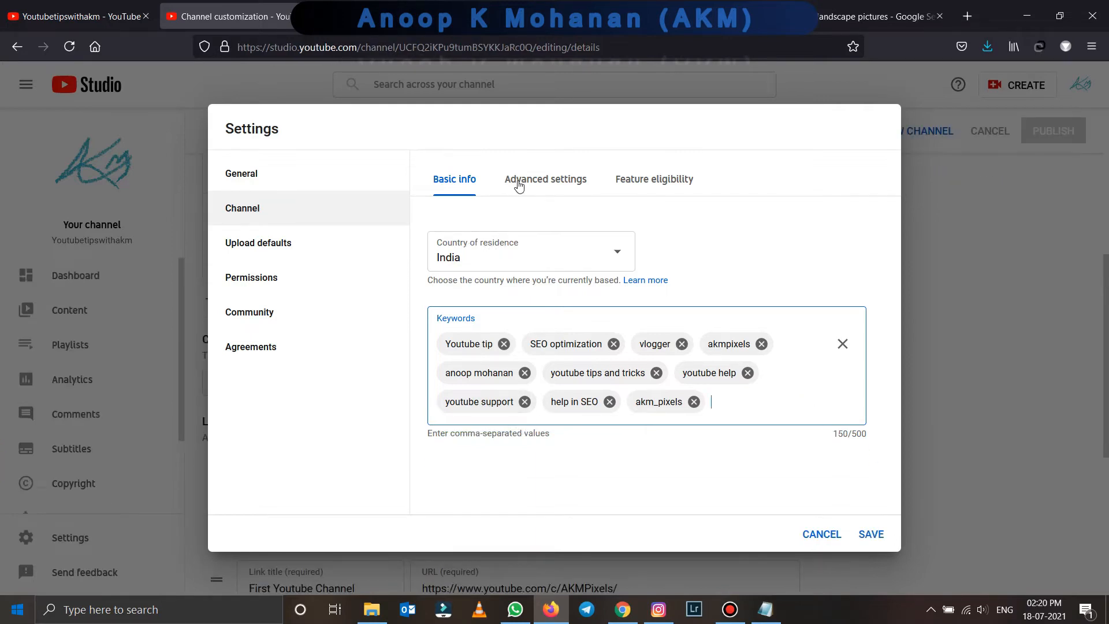
pyautogui.click(526, 183)
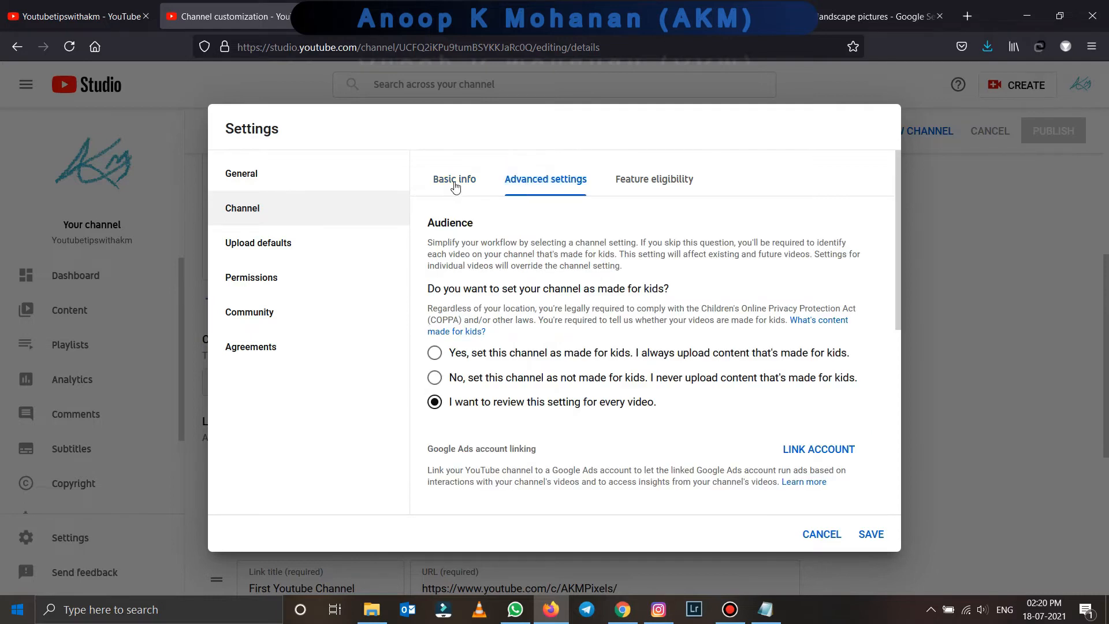
# - In Advanced settings, uncheck displaying the subscriber count, then view Feature eligibility
pyautogui.click(454, 181)
pyautogui.click(523, 191)
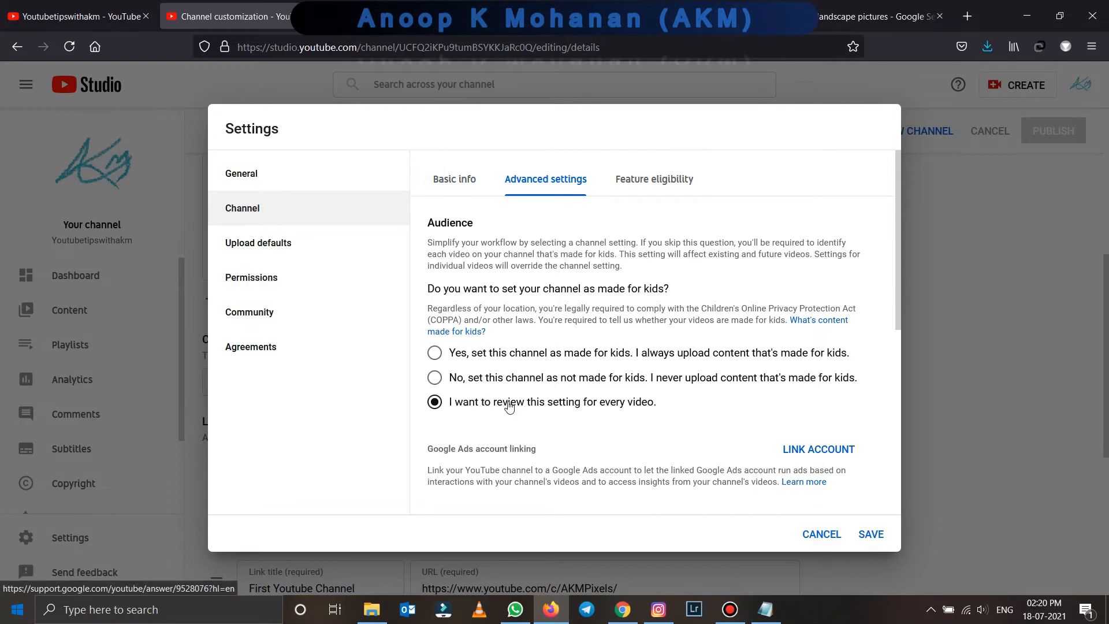
pyautogui.scroll(-3, 508, 405)
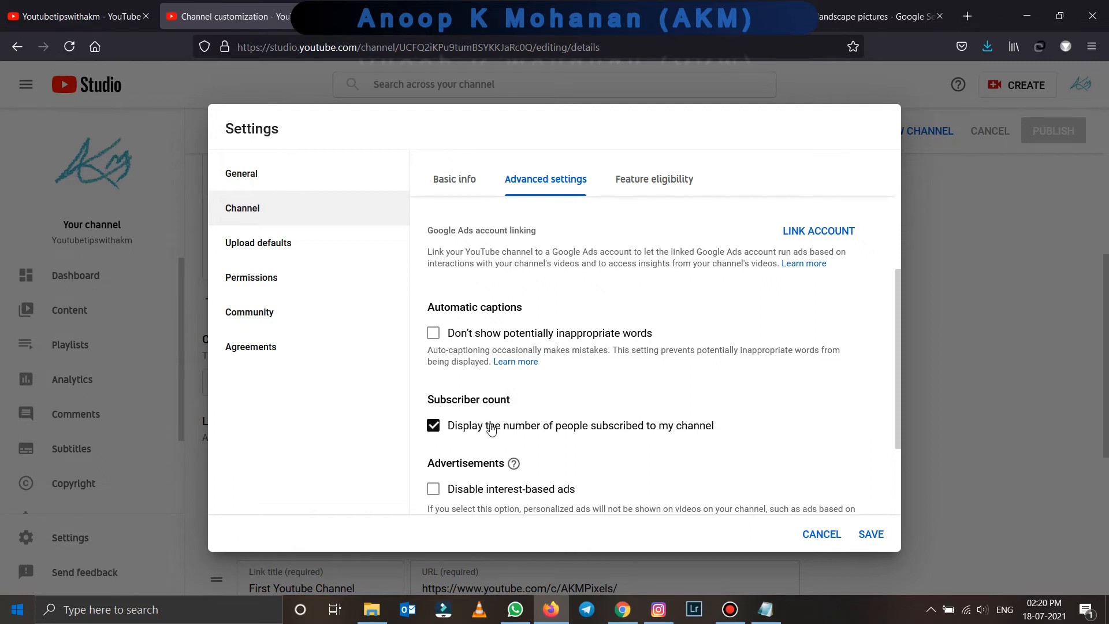
pyautogui.scroll(-2, 478, 428)
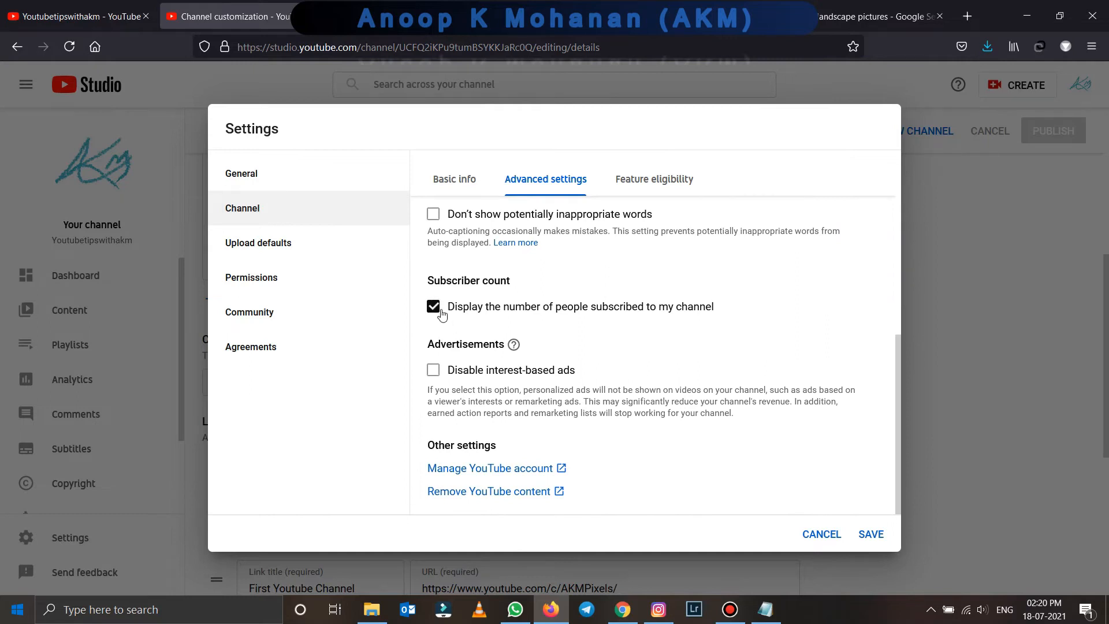
pyautogui.click(435, 306)
pyautogui.moveTo(716, 307); pyautogui.dragTo(457, 312)
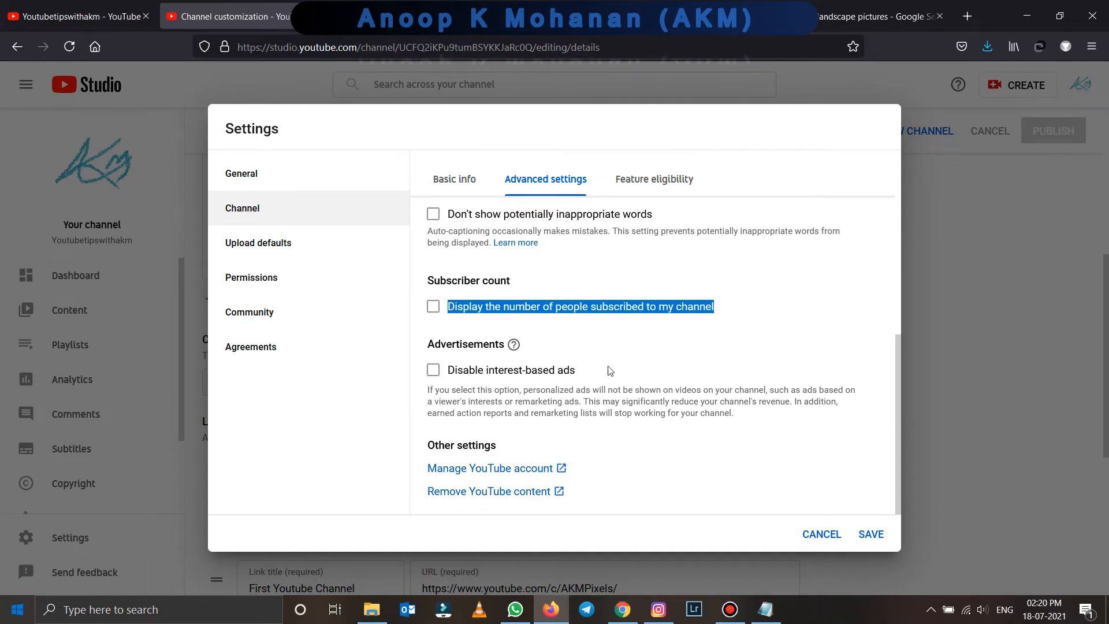
pyautogui.click(651, 181)
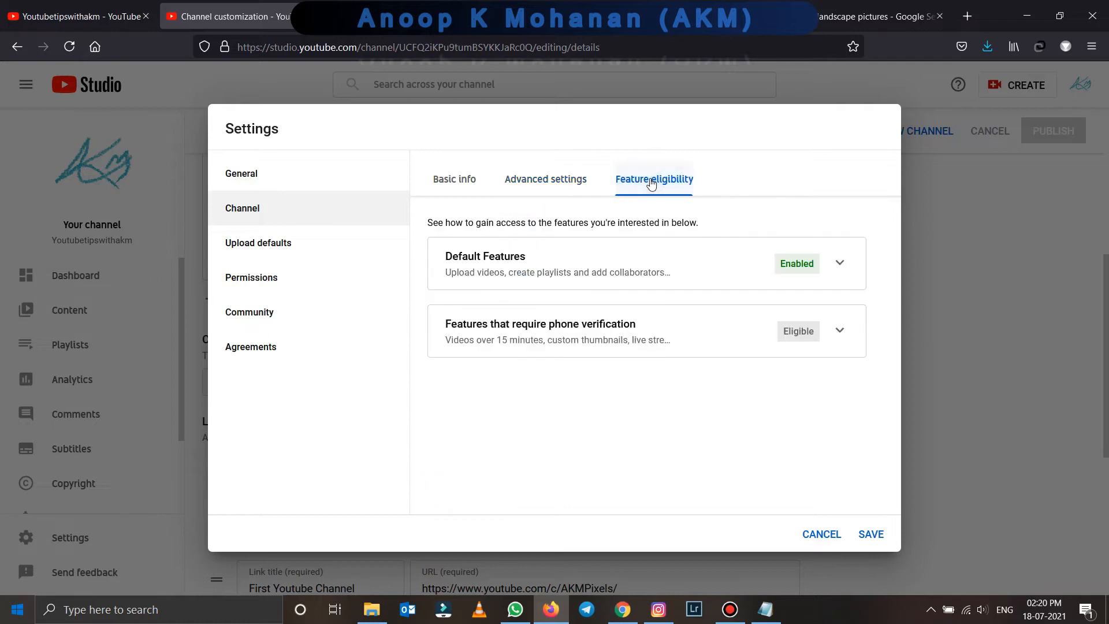
# - Expand the Default Features and phone-verification feature details, then start phone number verification
pyautogui.click(841, 269)
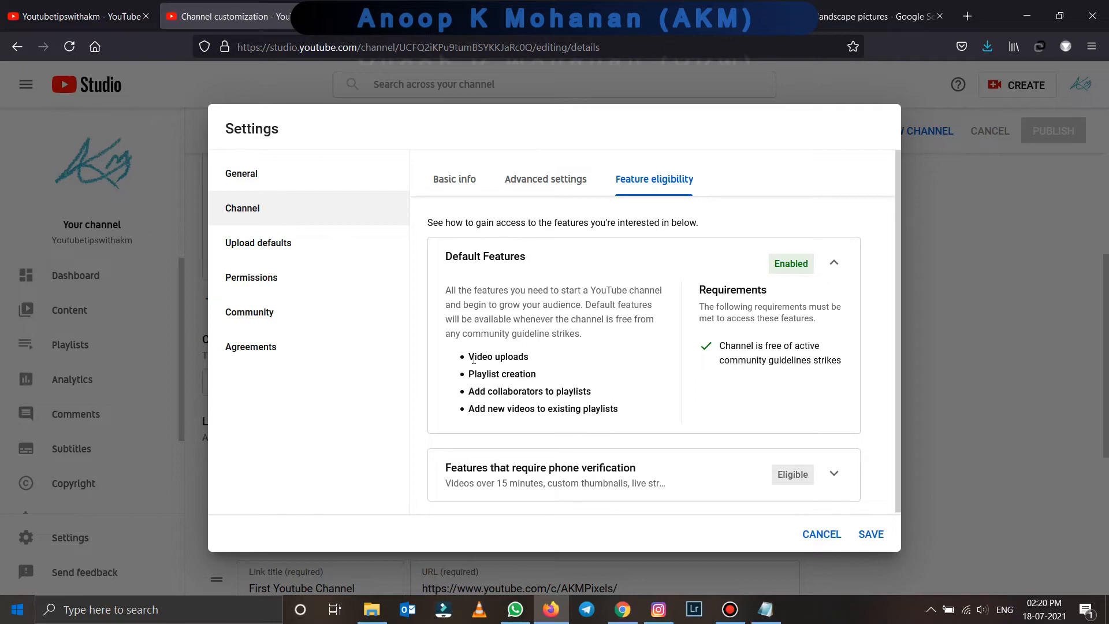
pyautogui.moveTo(469, 357); pyautogui.dragTo(629, 421)
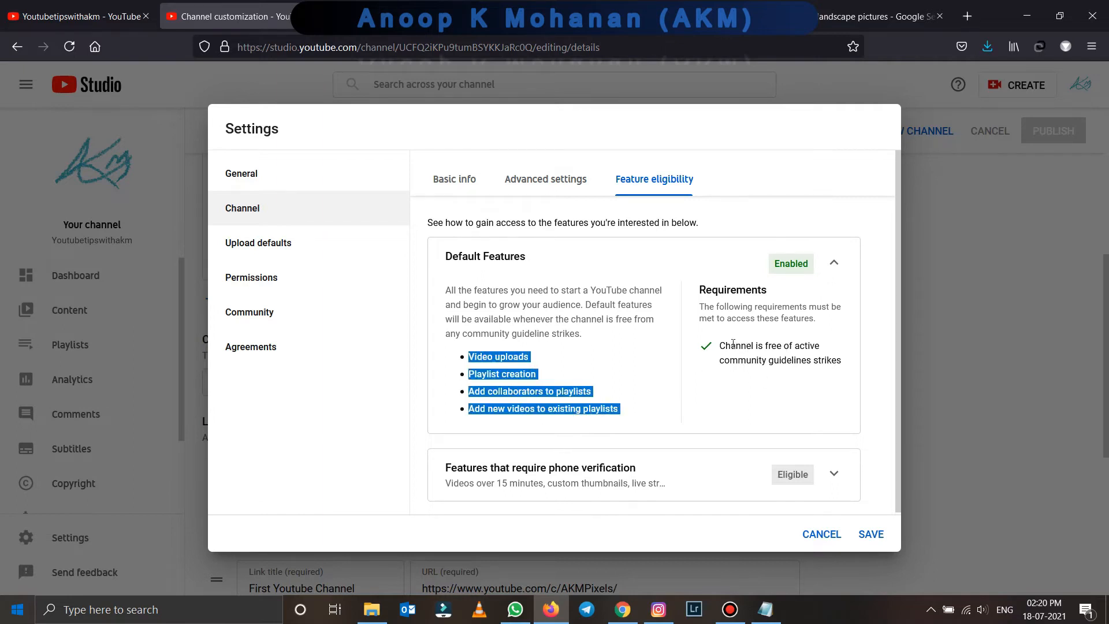
pyautogui.moveTo(725, 348); pyautogui.dragTo(840, 374)
pyautogui.click(764, 374)
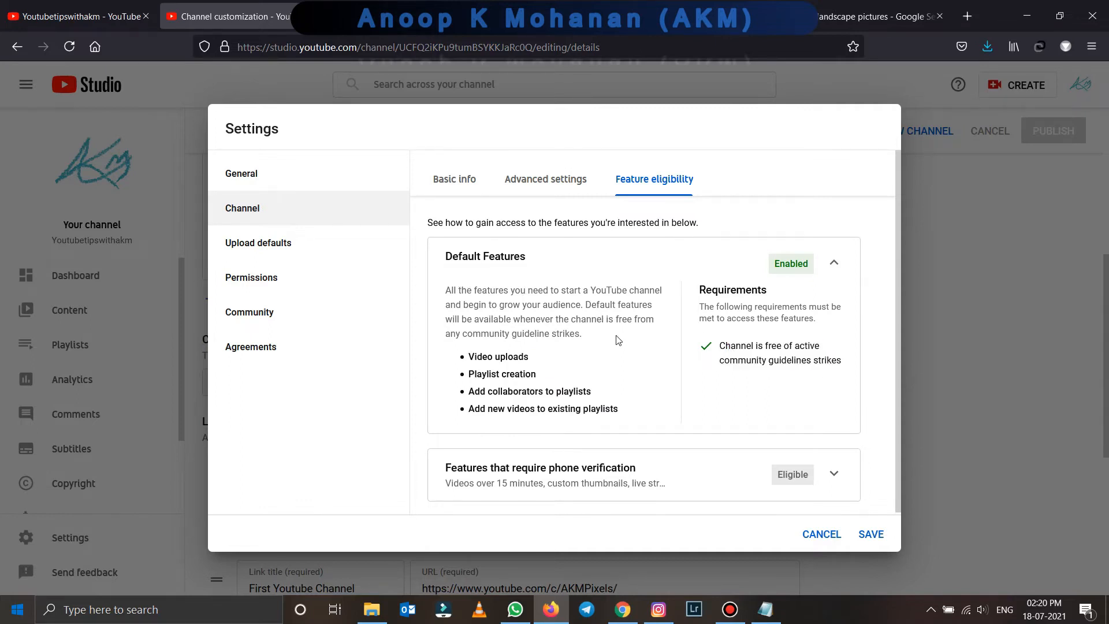
pyautogui.scroll(-1, 618, 340)
pyautogui.scroll(1, 619, 341)
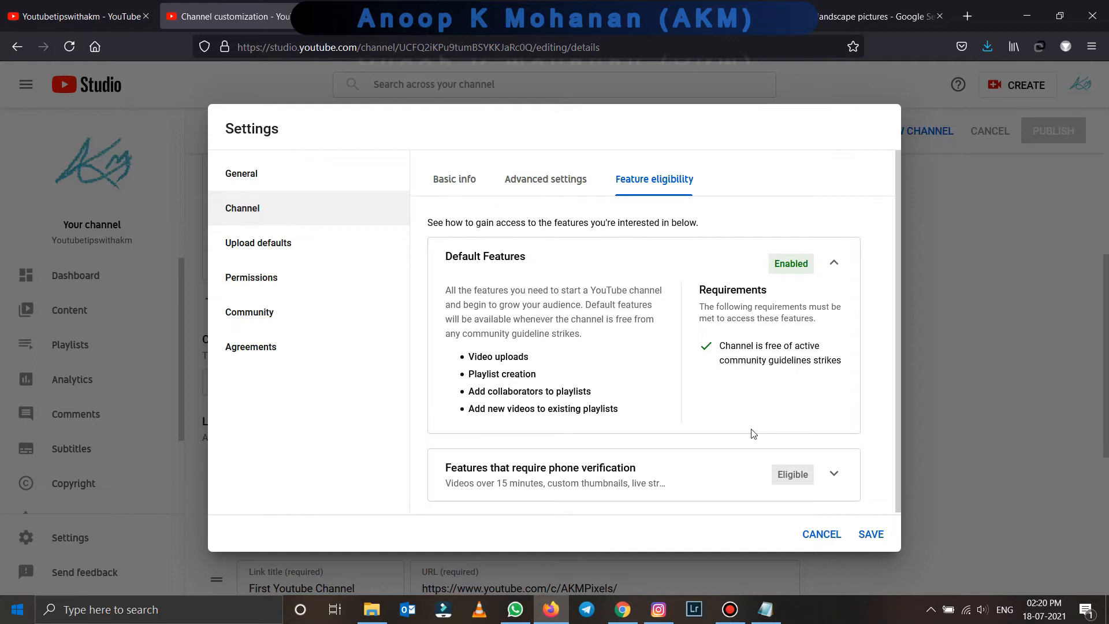
pyautogui.scroll(-1, 755, 434)
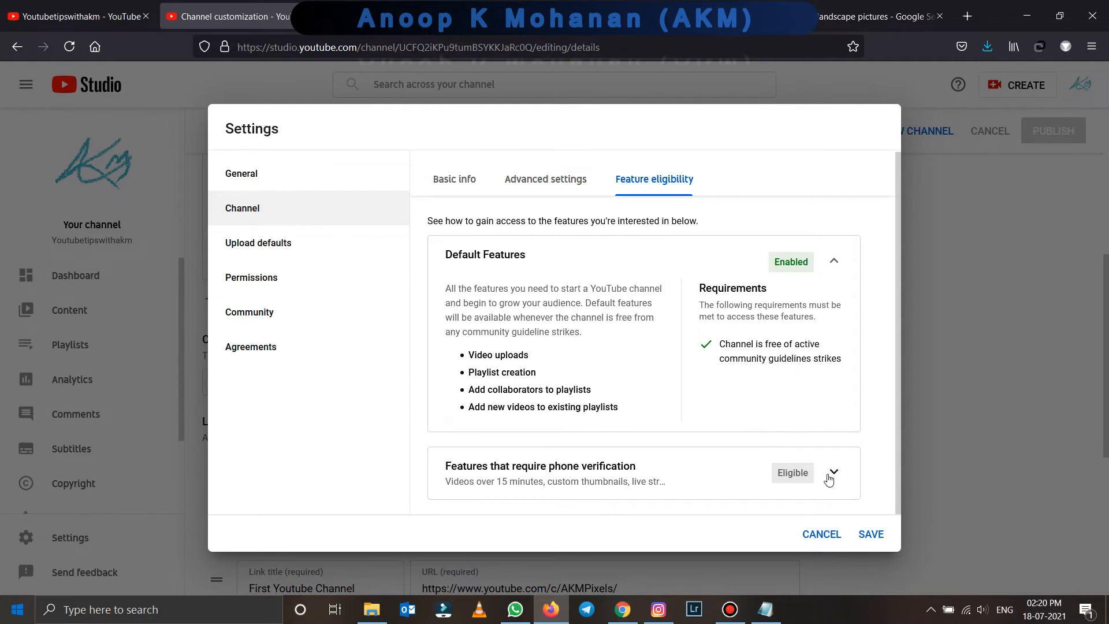
pyautogui.click(832, 472)
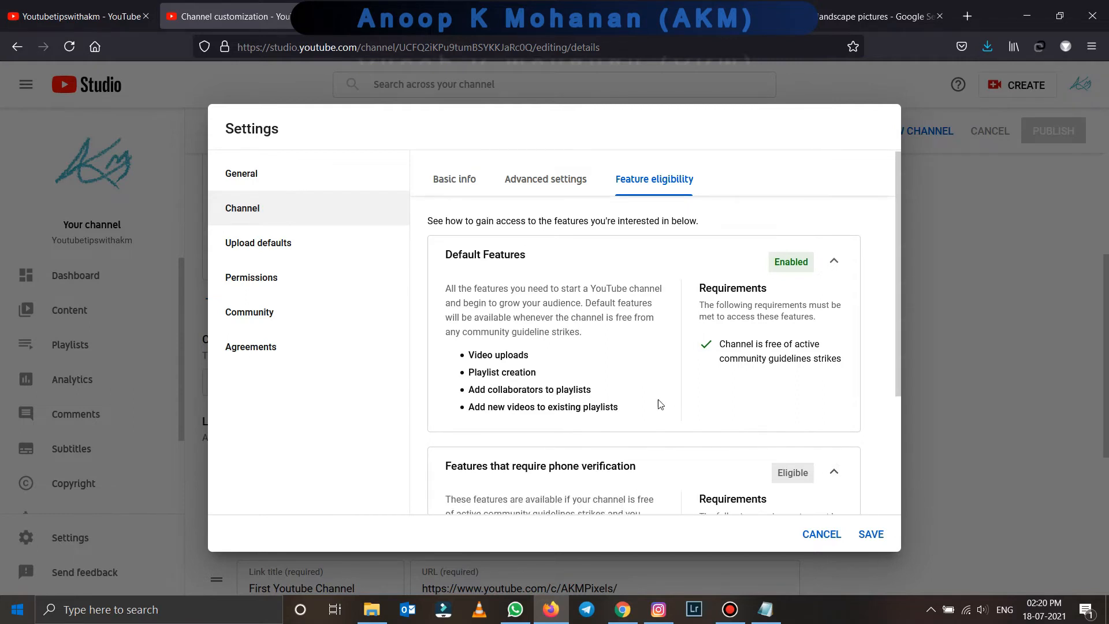
pyautogui.scroll(-3, 660, 404)
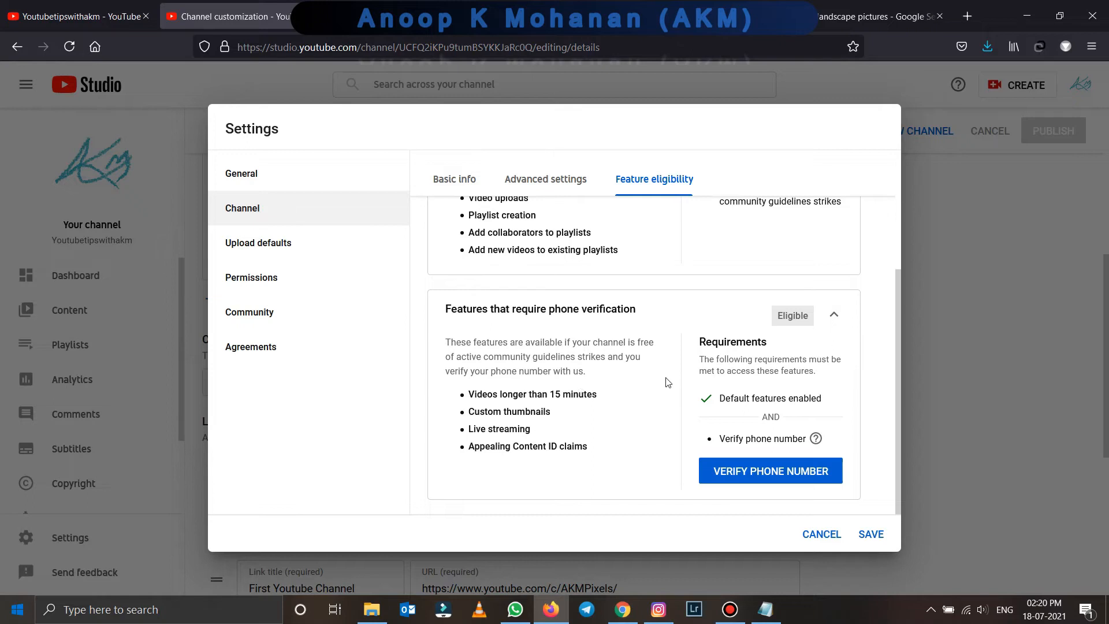
pyautogui.click(798, 477)
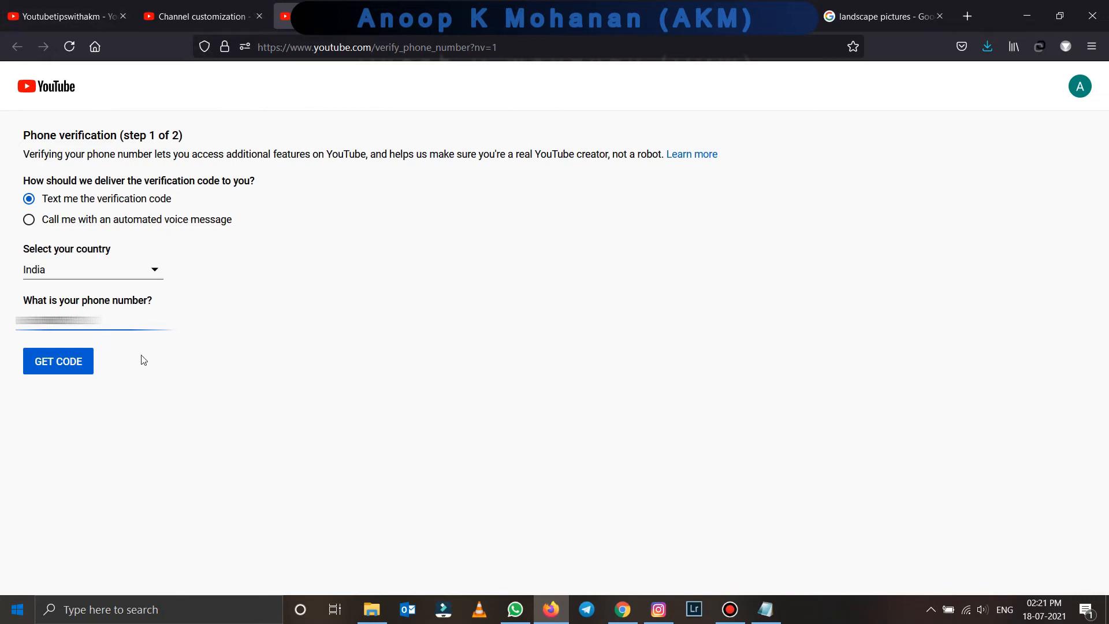
# - Request a text-message code, enter the 6-digit verification code and submit it
pyautogui.click(82, 363)
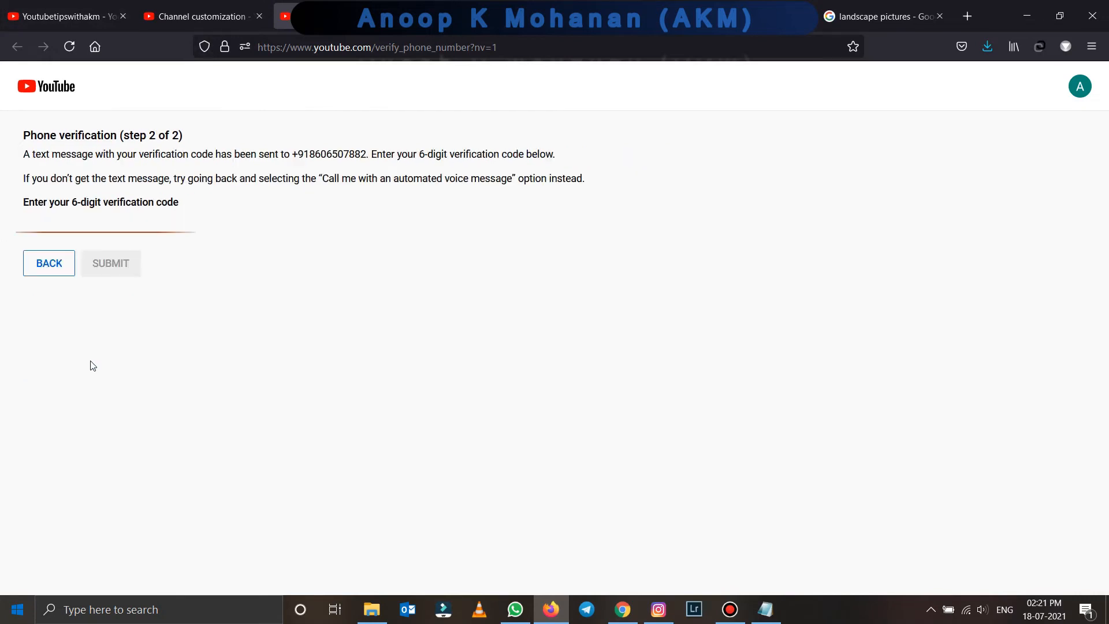
pyautogui.write('******')
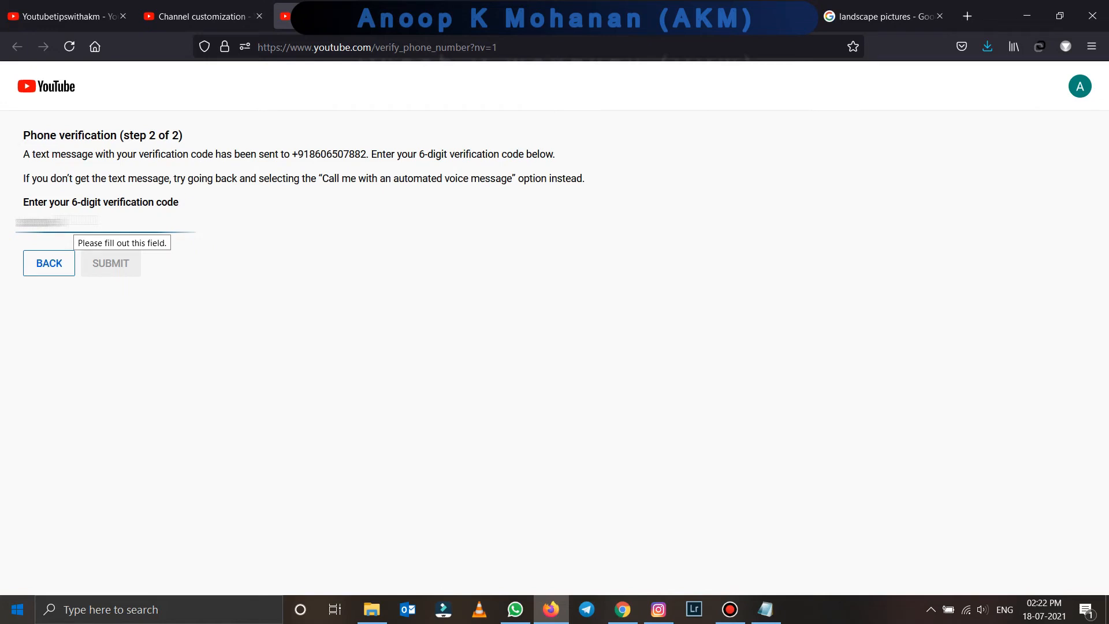
pyautogui.click(97, 265)
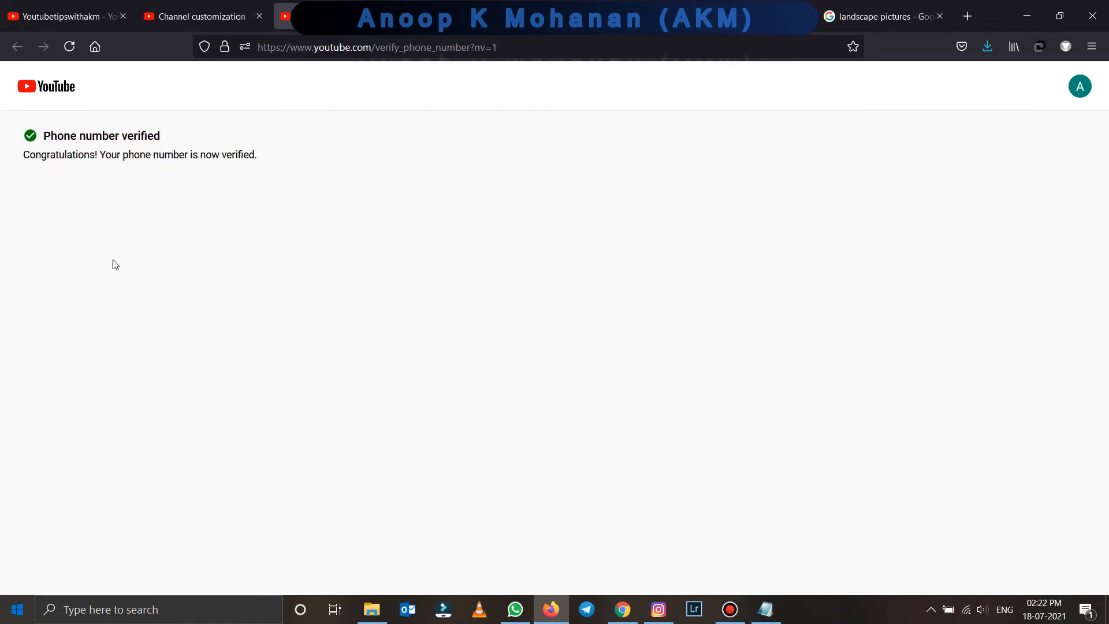
pyautogui.click(196, 14)
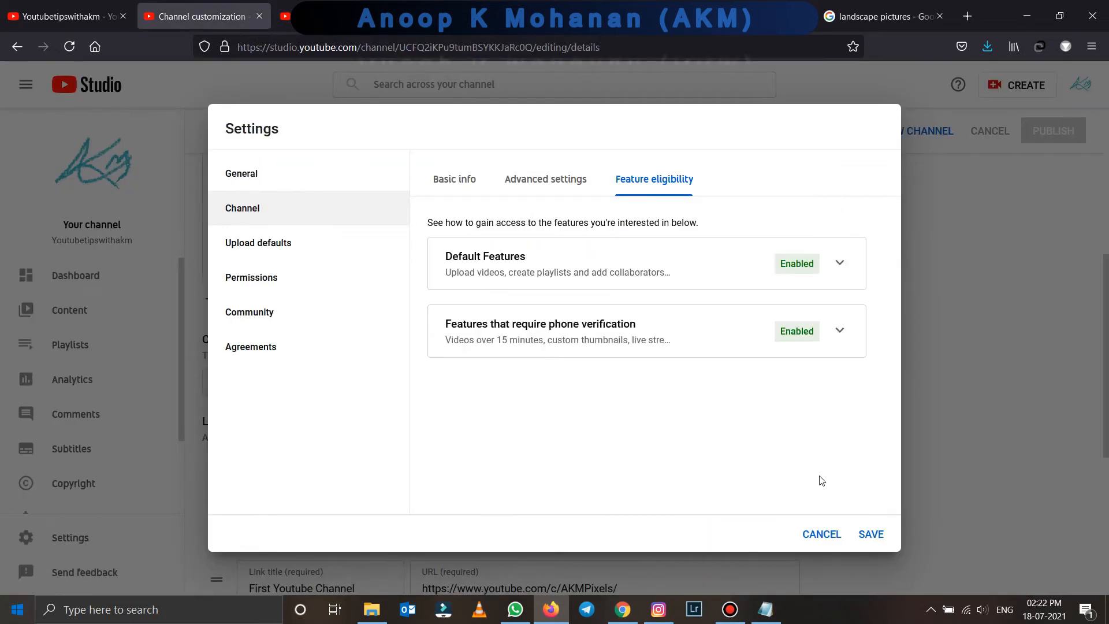
# - Review the unlocked features (15+ minute videos, custom thumbnails, Content ID appeals), then close Settings
pyautogui.click(839, 330)
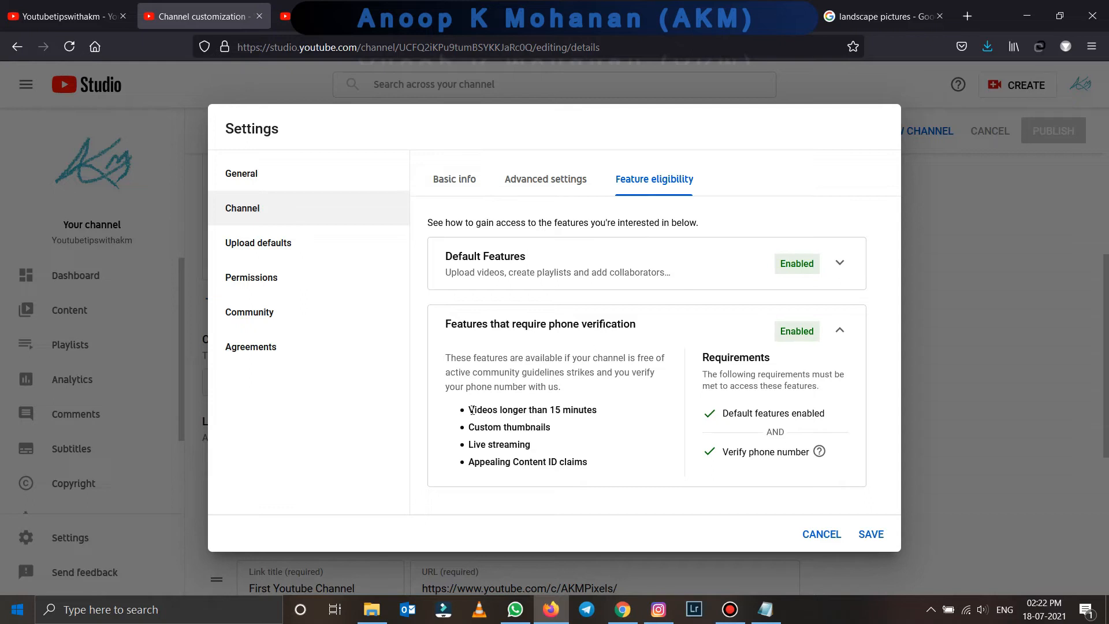
pyautogui.moveTo(469, 410); pyautogui.dragTo(477, 443)
pyautogui.click(474, 443)
pyautogui.tripleClick(468, 432)
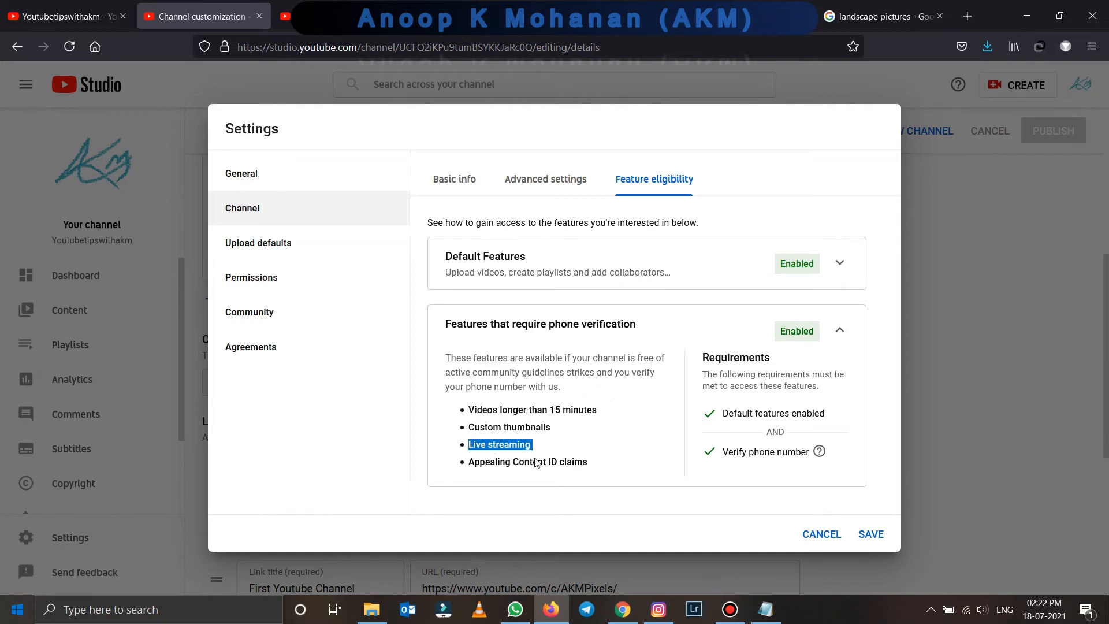
pyautogui.moveTo(590, 464); pyautogui.dragTo(471, 464)
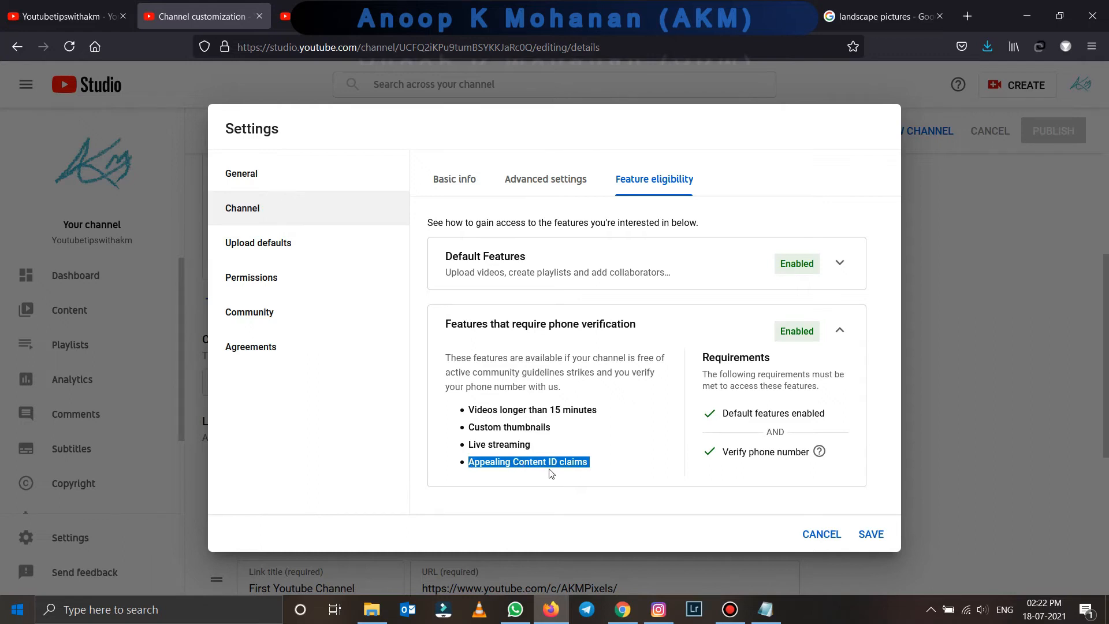
pyautogui.press('Escape')
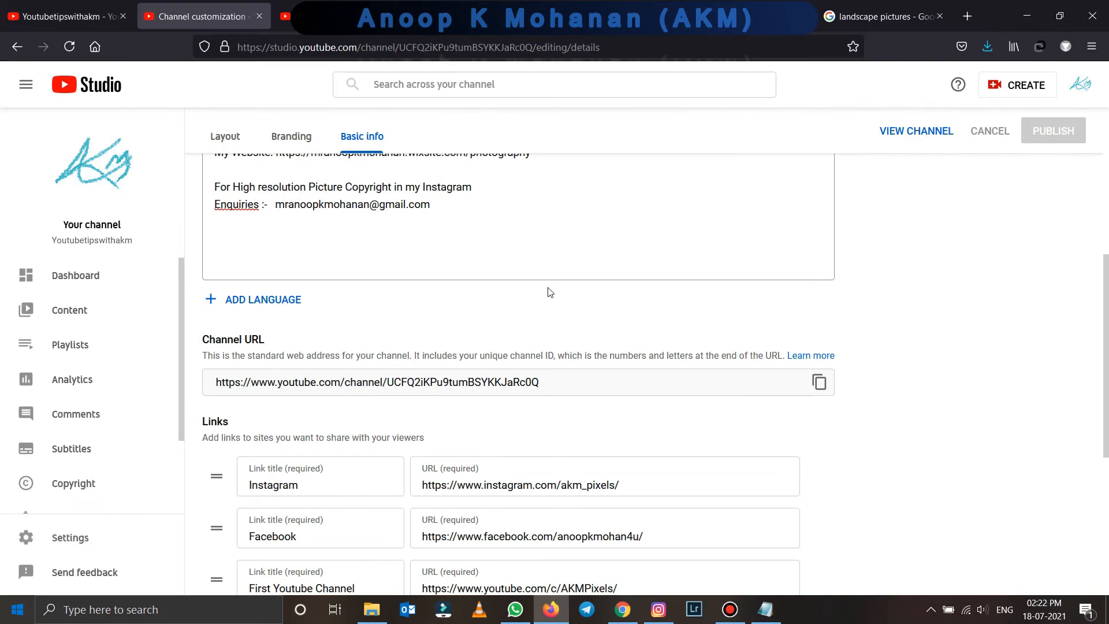
# - Reopen Settings > Channel > Upload defaults and focus the empty default Title and Description fields
pyautogui.scroll(-5, 539, 277)
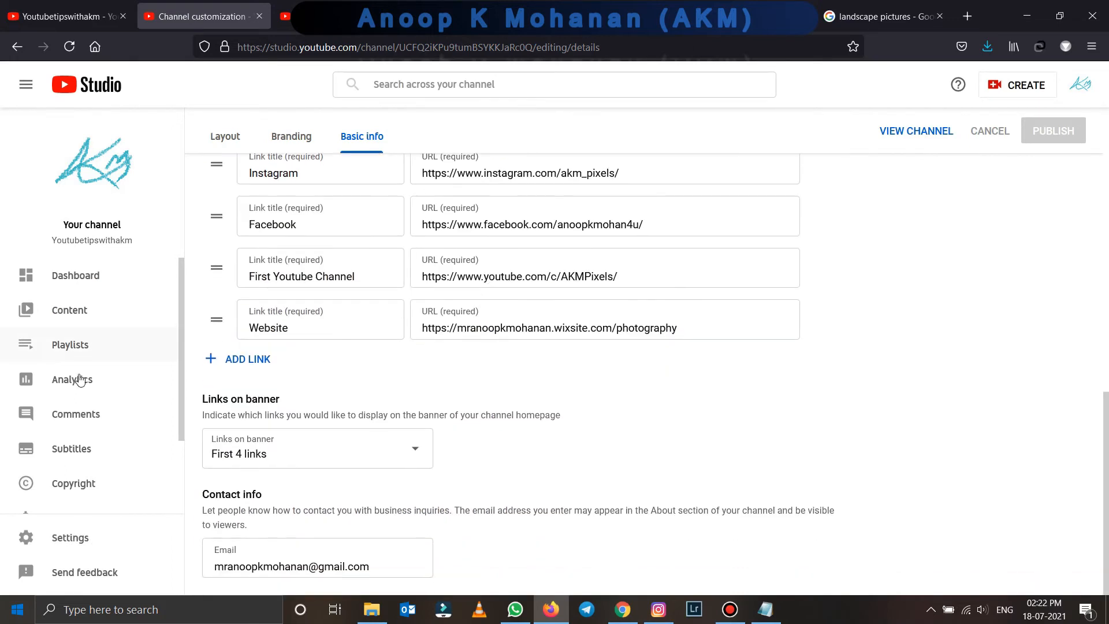
pyautogui.click(87, 543)
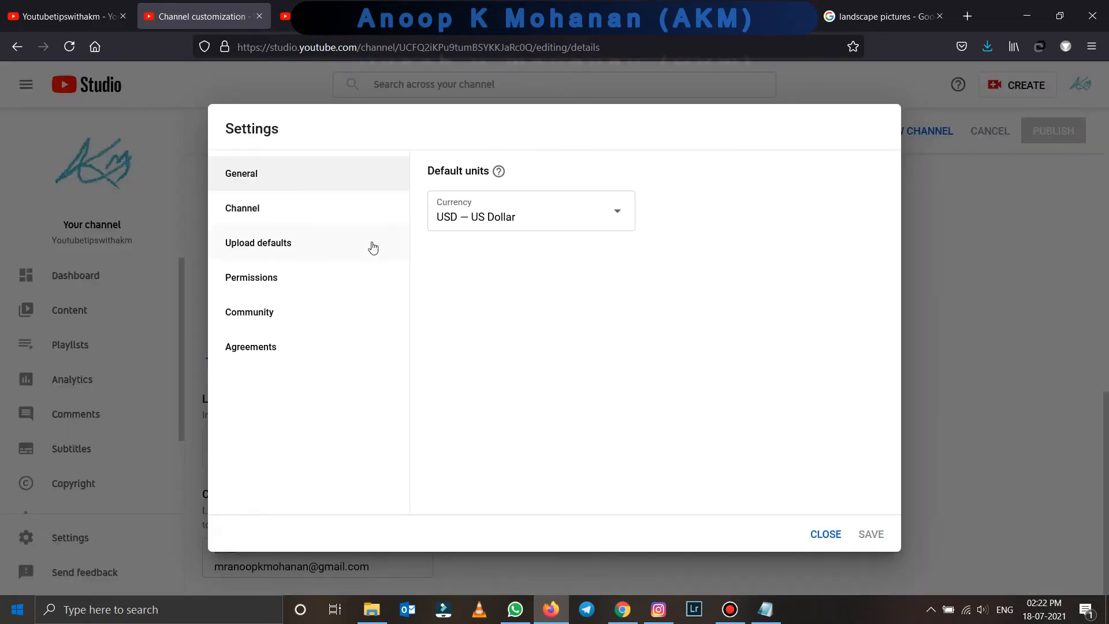
pyautogui.click(277, 212)
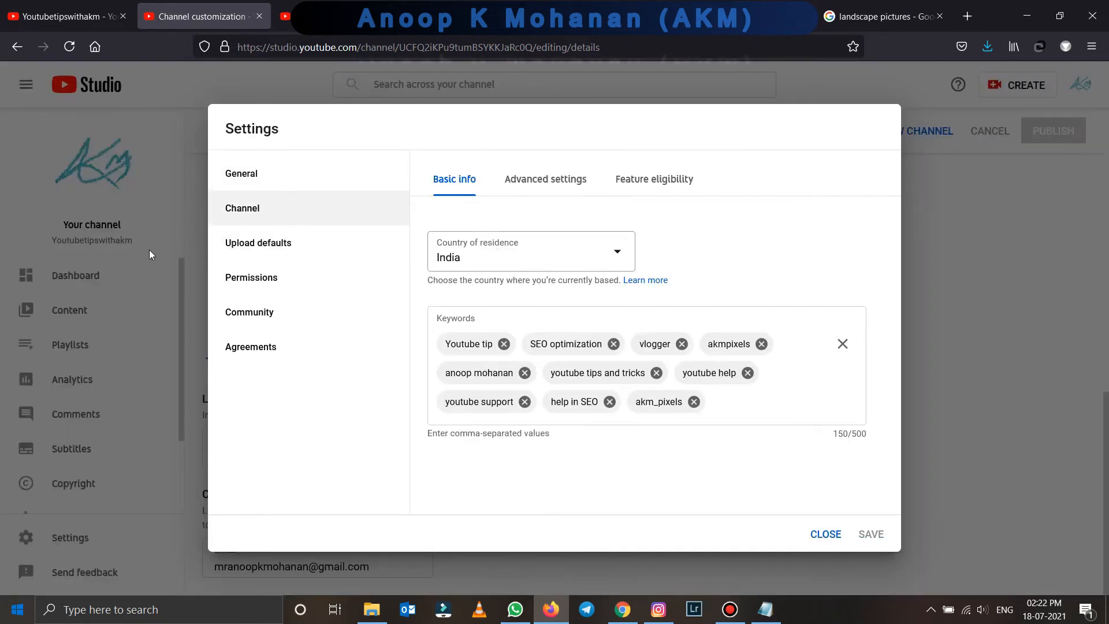
pyautogui.click(268, 247)
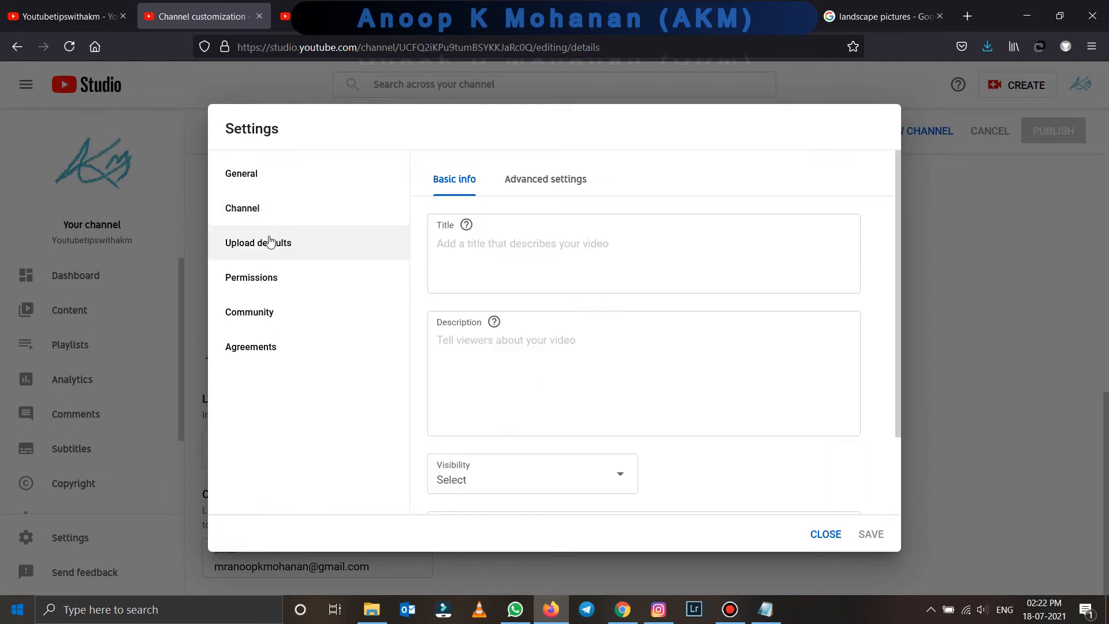
pyautogui.click(462, 254)
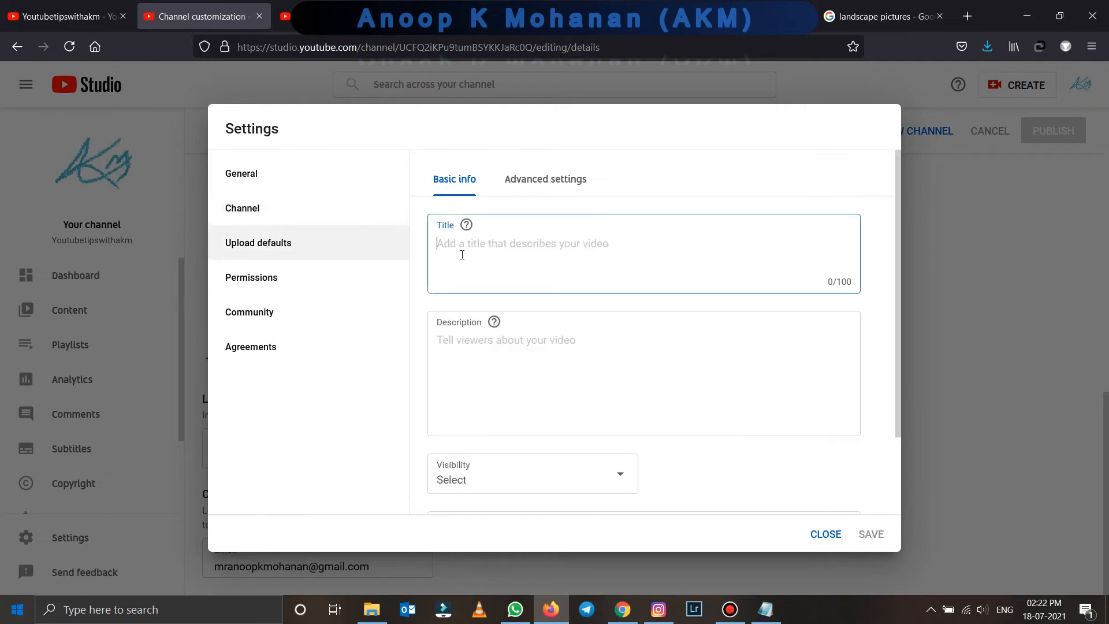
pyautogui.click(491, 351)
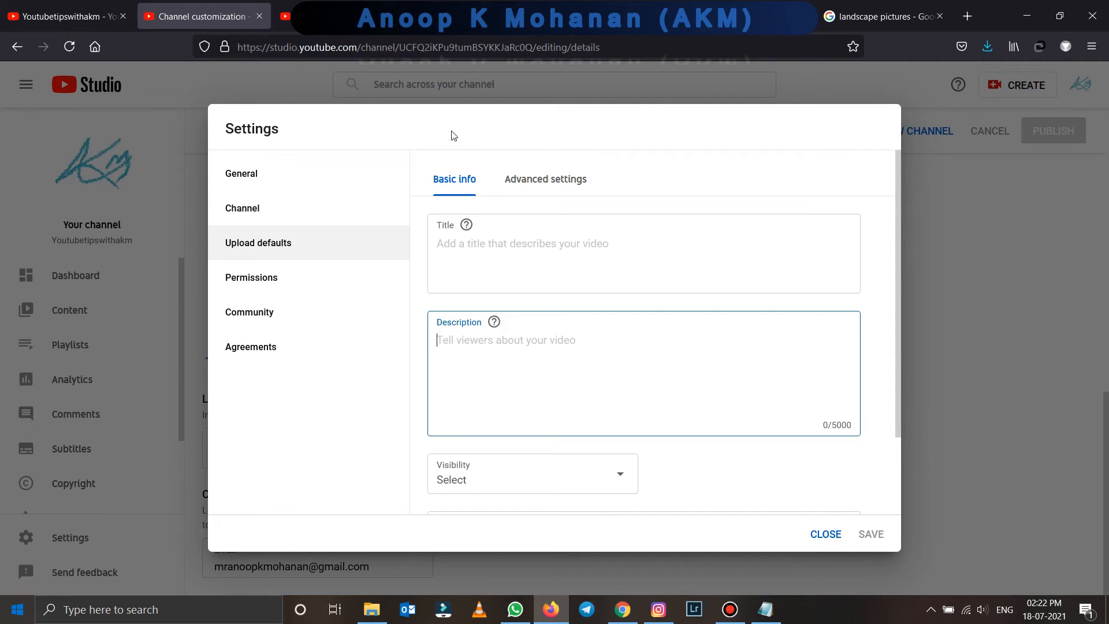
# - Select and copy the whole description on the channel's About page tab
pyautogui.click(285, 16)
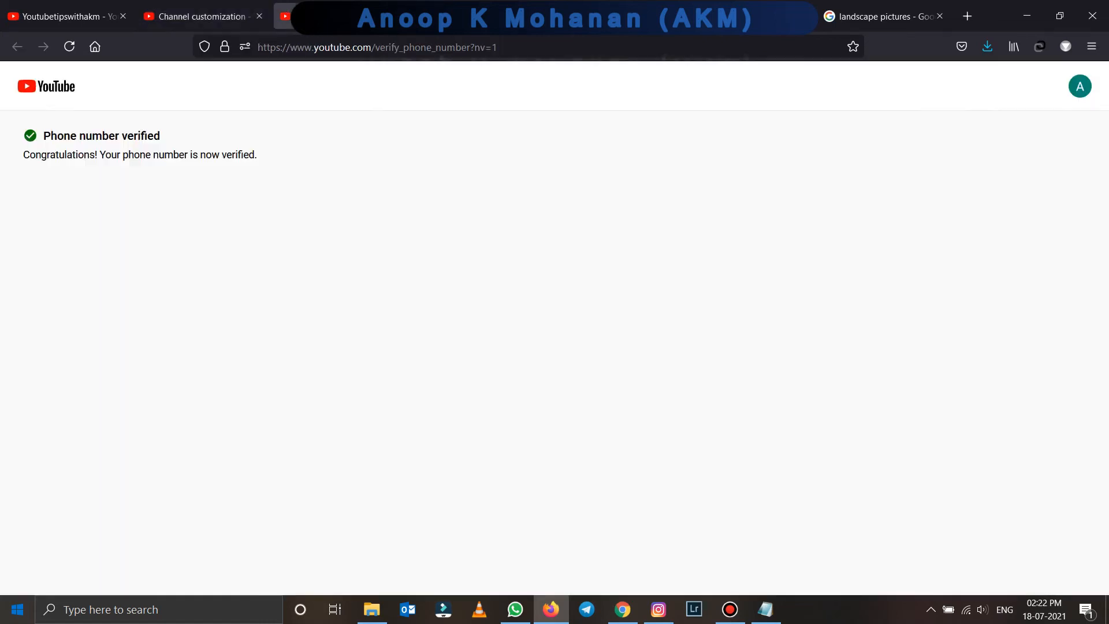
pyautogui.click(442, 17)
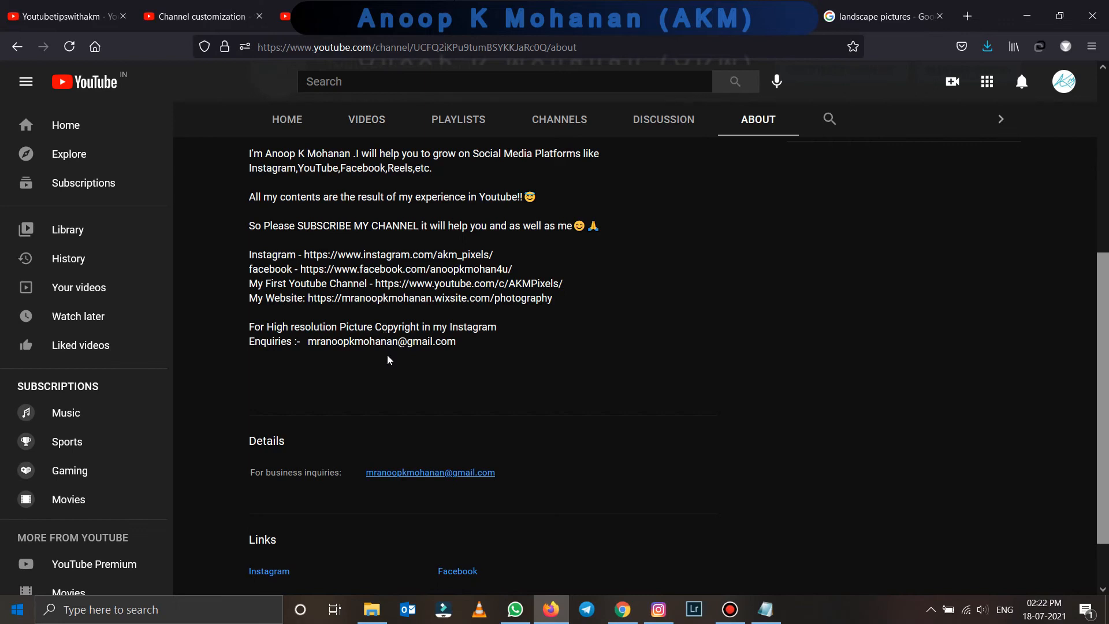
pyautogui.moveTo(462, 346); pyautogui.dragTo(249, 327)
pyautogui.moveTo(298, 283); pyautogui.dragTo(247, 151)
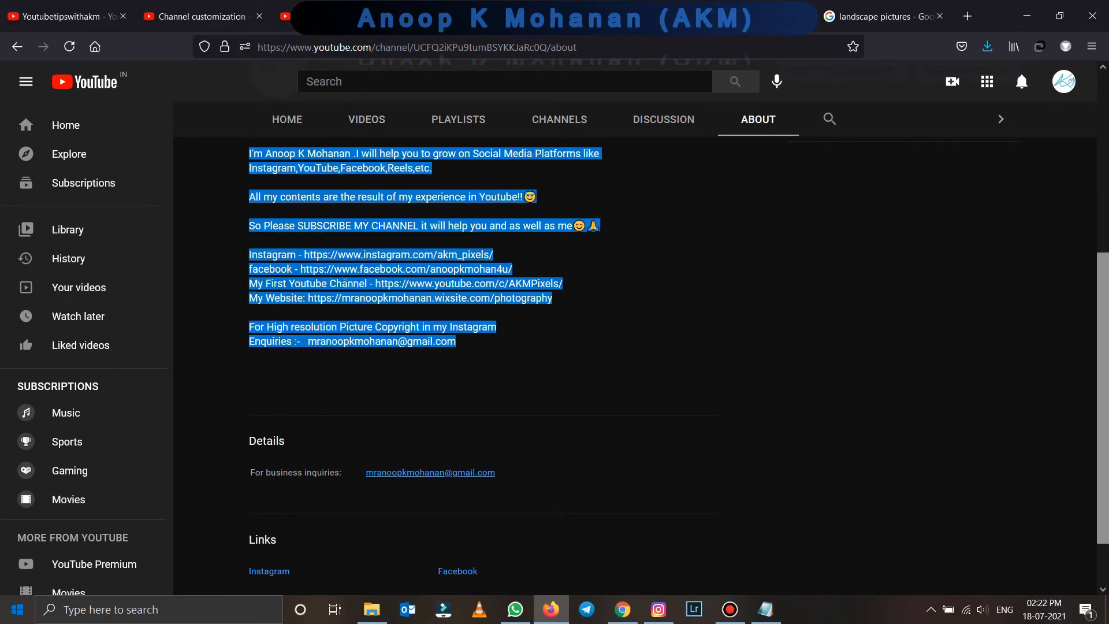
pyautogui.click(197, 16)
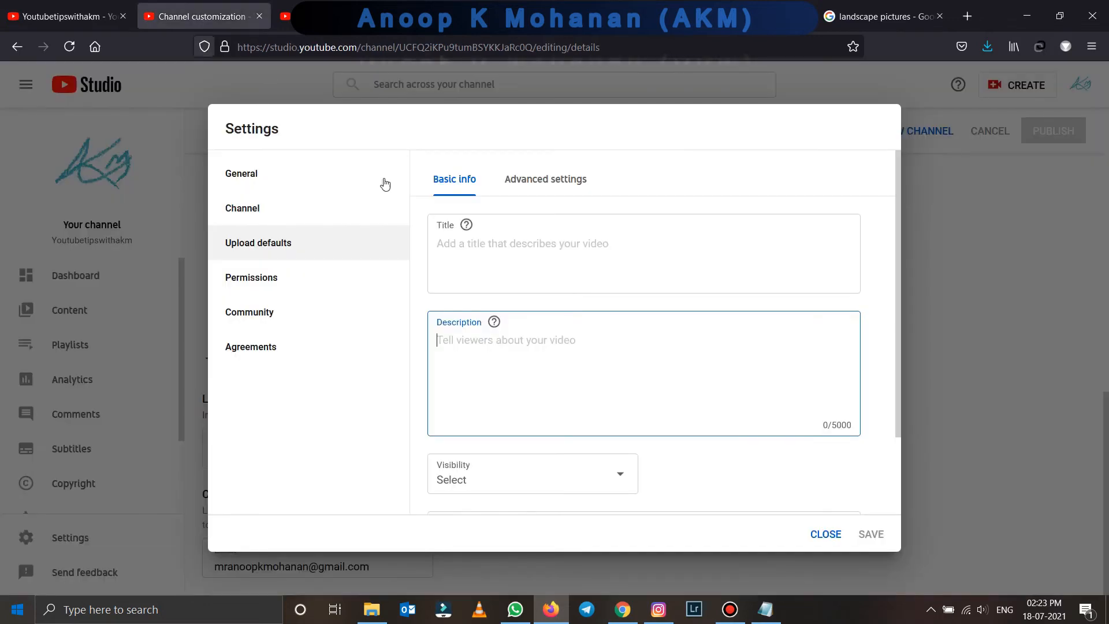
# - Paste the About description into the default upload Description and remove the blank line after 'Hi guys,'
pyautogui.hotkey('ctrl', 'v')
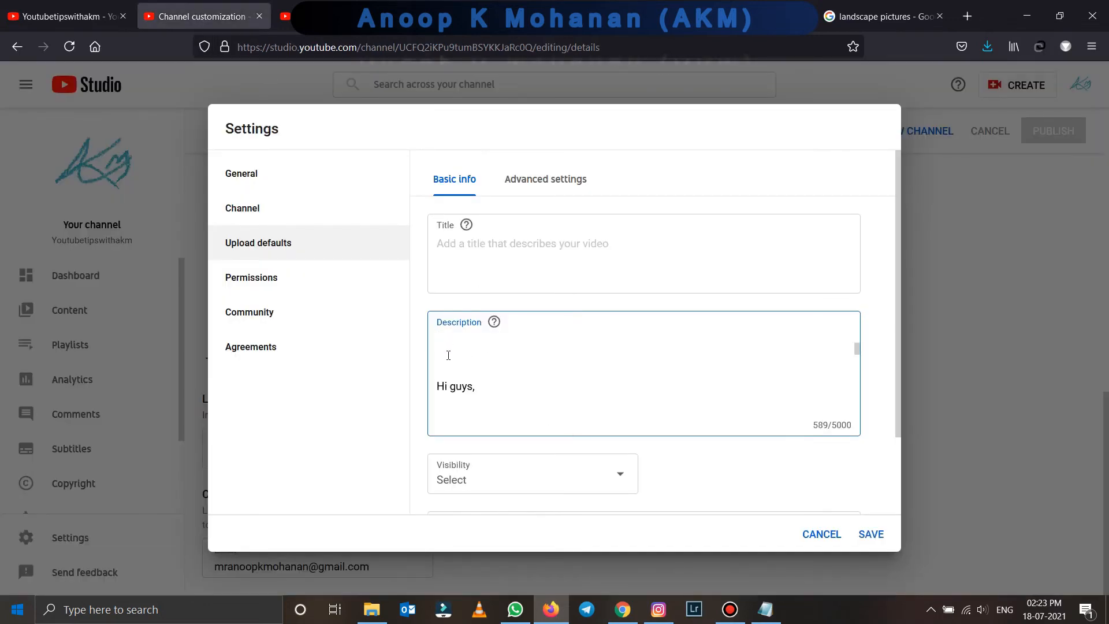
pyautogui.click(455, 409)
pyautogui.press('Delete')
pyautogui.press('Delete')
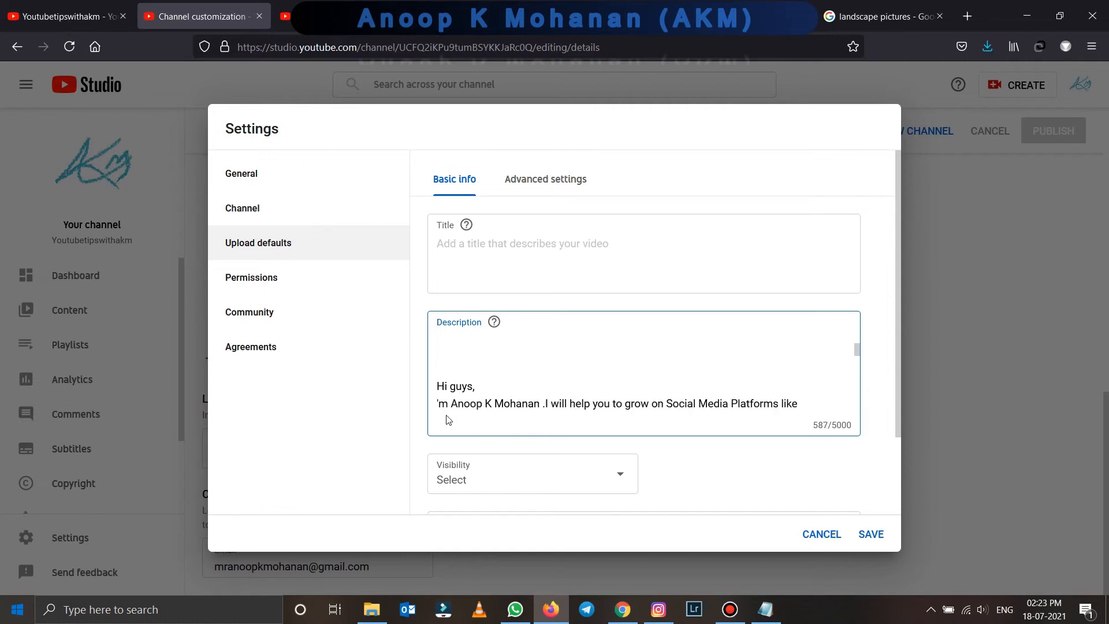
pyautogui.write('I')
pyautogui.scroll(-3, 490, 382)
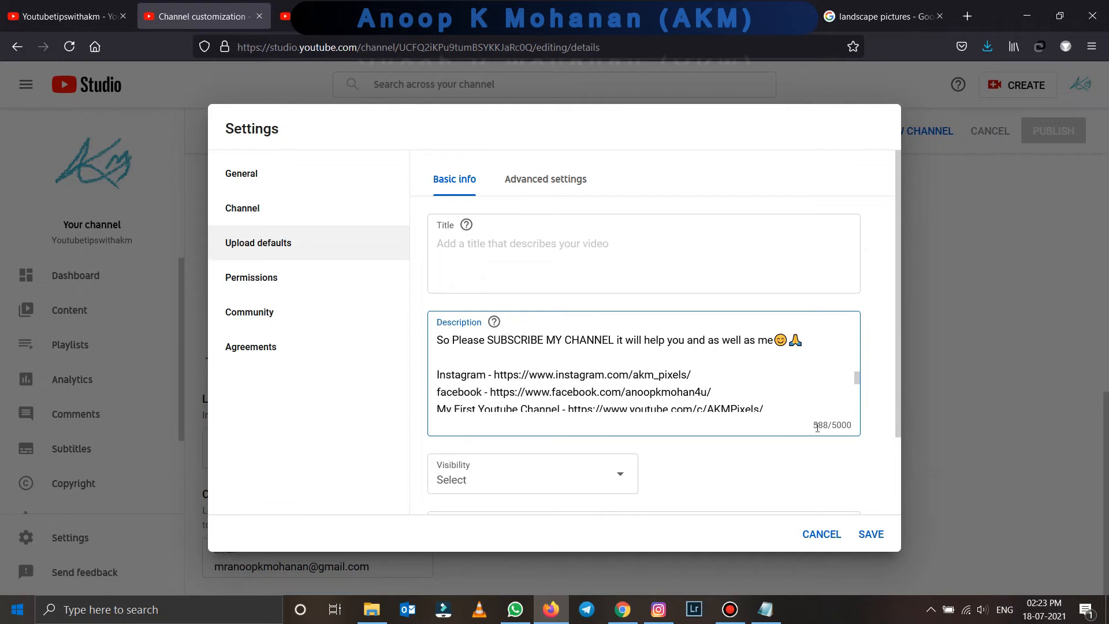
pyautogui.click(498, 242)
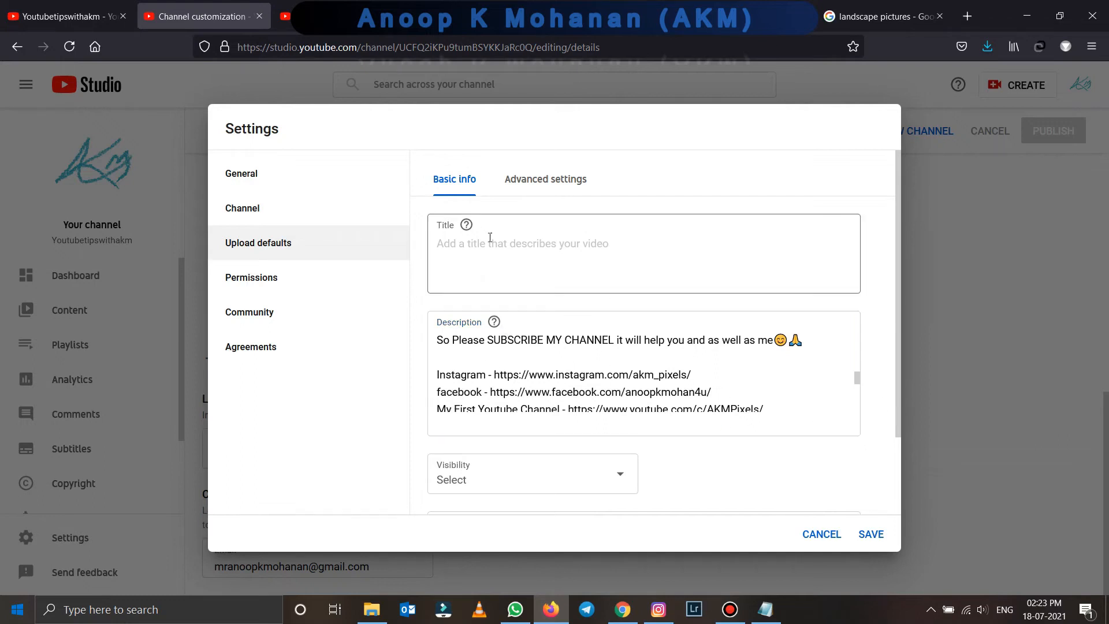
pyautogui.scroll(-5, 563, 373)
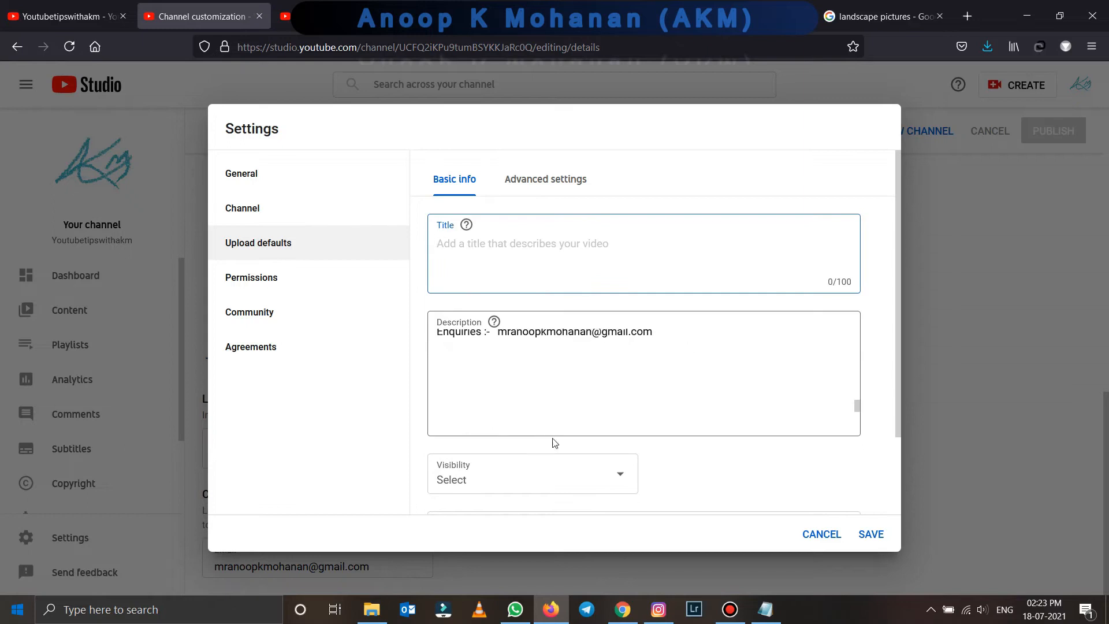
pyautogui.click(615, 473)
pyautogui.click(739, 462)
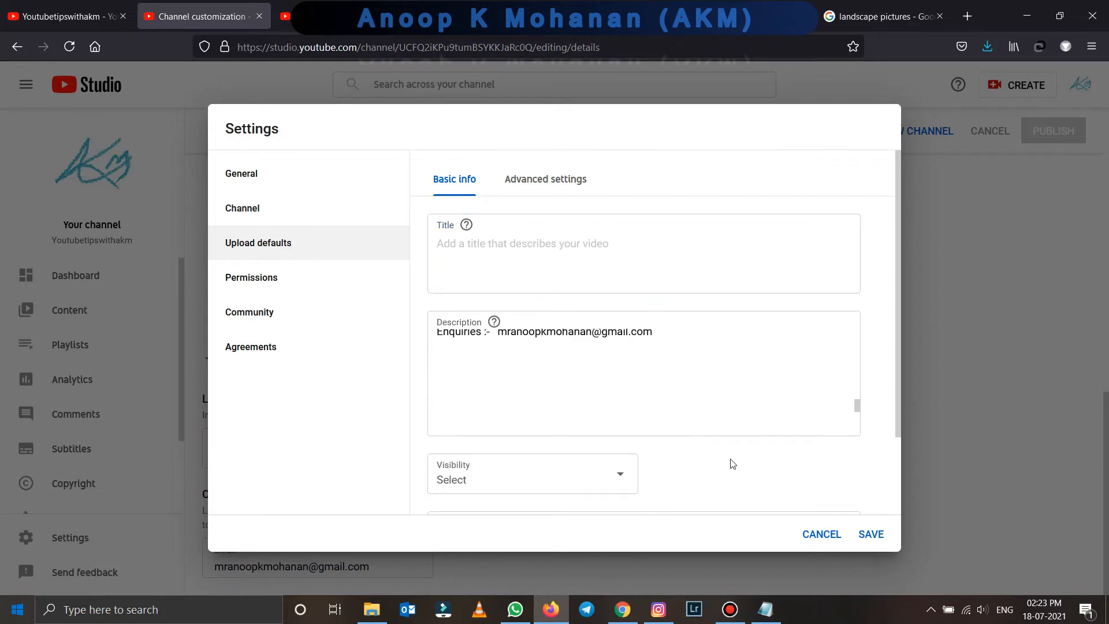
pyautogui.scroll(-3, 734, 457)
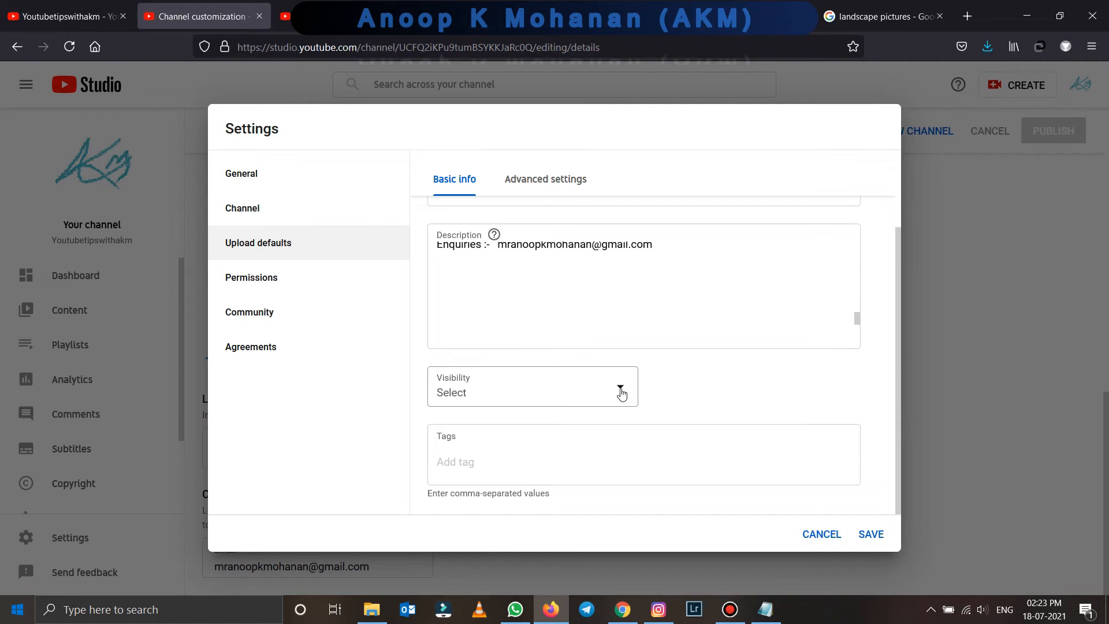
# - Type youtubetipswithakm as the default upload tag, correcting the mistyped letters
pyautogui.click(581, 448)
pyautogui.write('youtu')
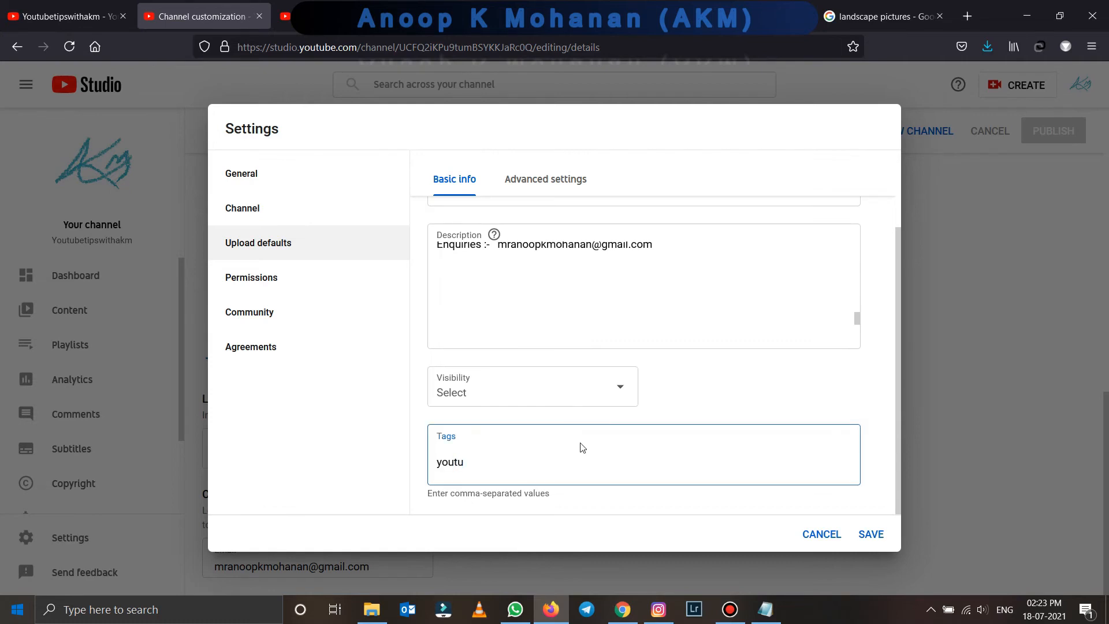
pyautogui.write('bewithAKM')
pyautogui.press('BackSpace')
pyautogui.press('BackSpace')
pyautogui.press('BackSpace')
pyautogui.write('akm')
# - In advanced upload defaults, hold potentially inappropriate comments for review, save, and open Create
pyautogui.click(534, 184)
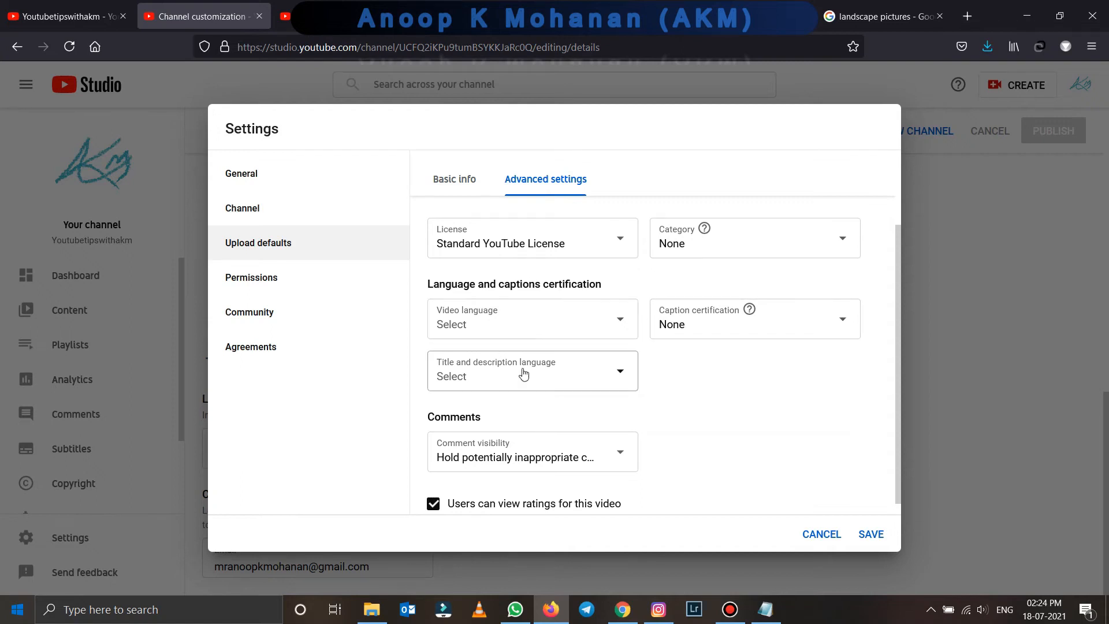
pyautogui.scroll(-1, 621, 395)
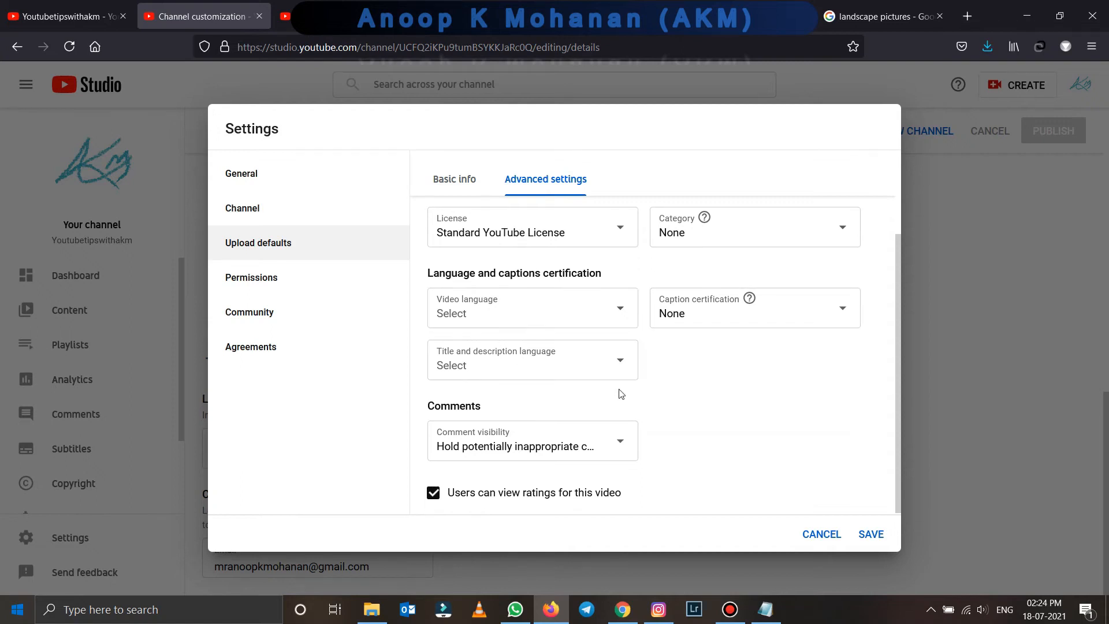
pyautogui.click(618, 444)
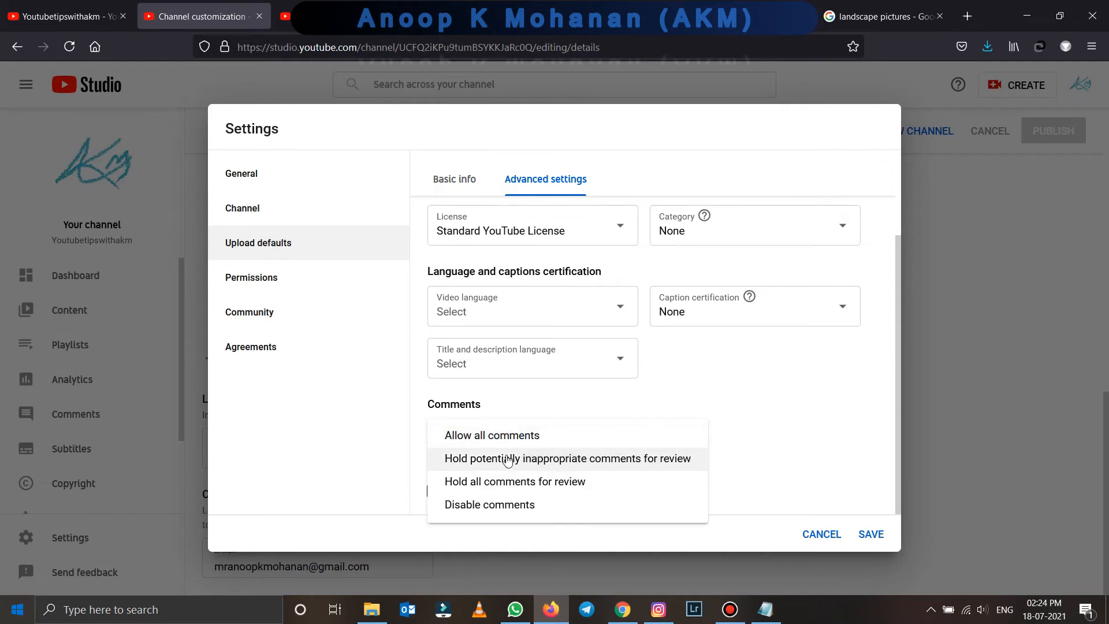
pyautogui.click(579, 455)
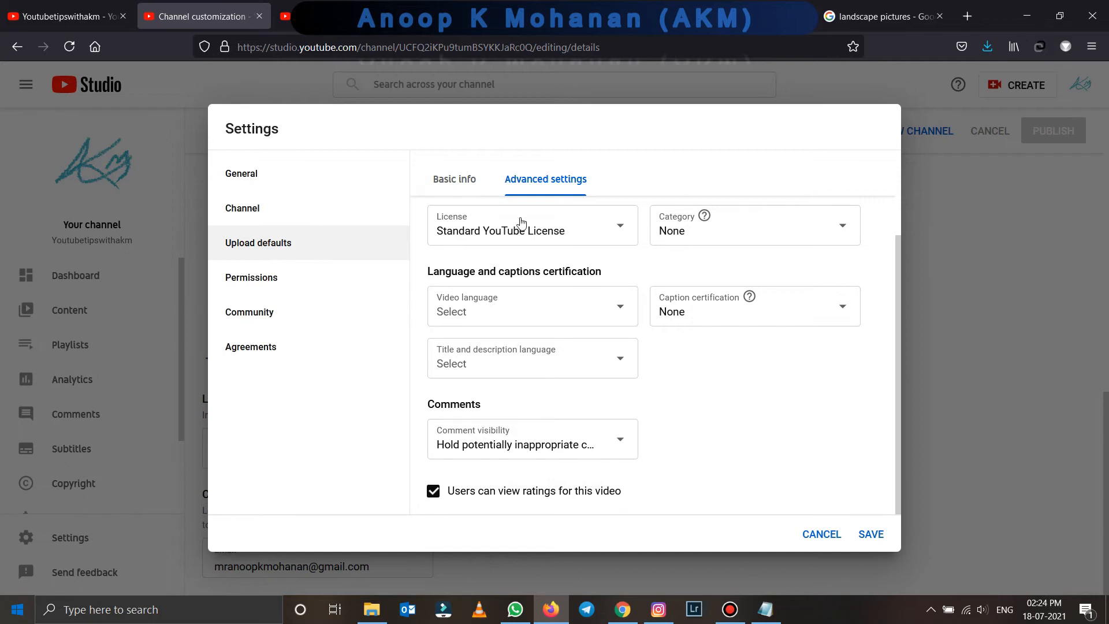
pyautogui.click(874, 533)
pyautogui.click(1028, 92)
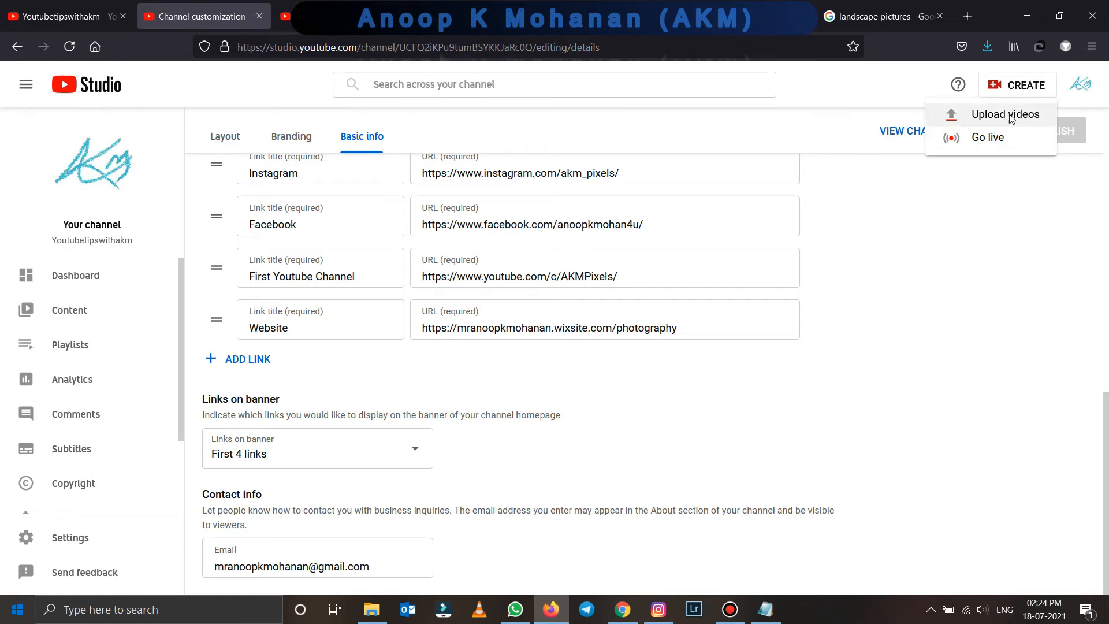
# - Upload Guppy Aquarium.mp4 by dragging it from the Videos folder into the upload dialog
pyautogui.click(1010, 116)
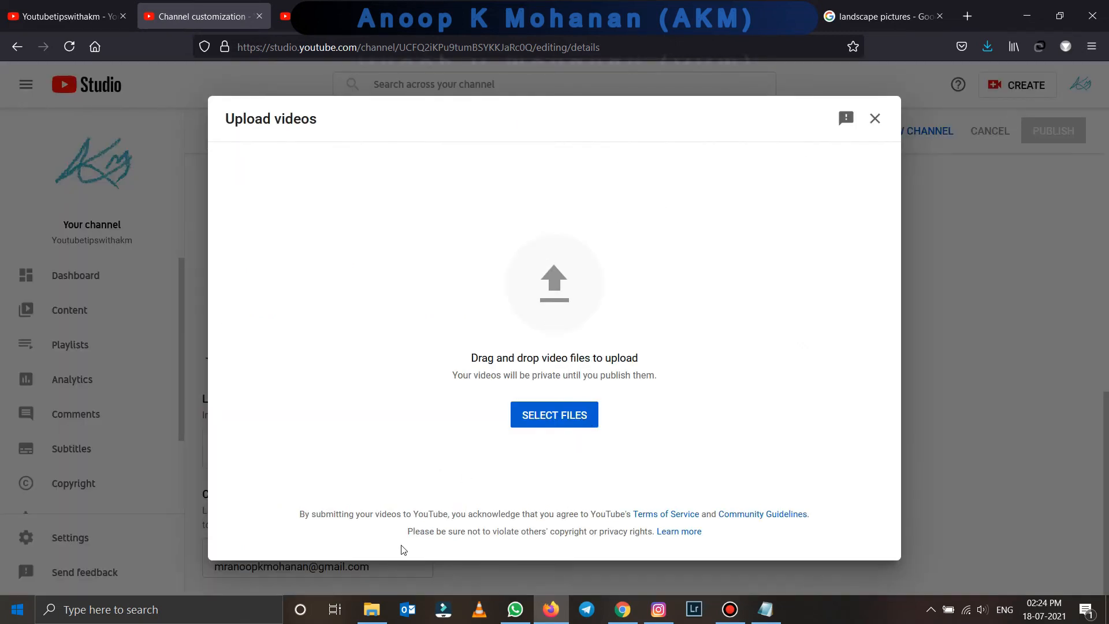
pyautogui.click(373, 608)
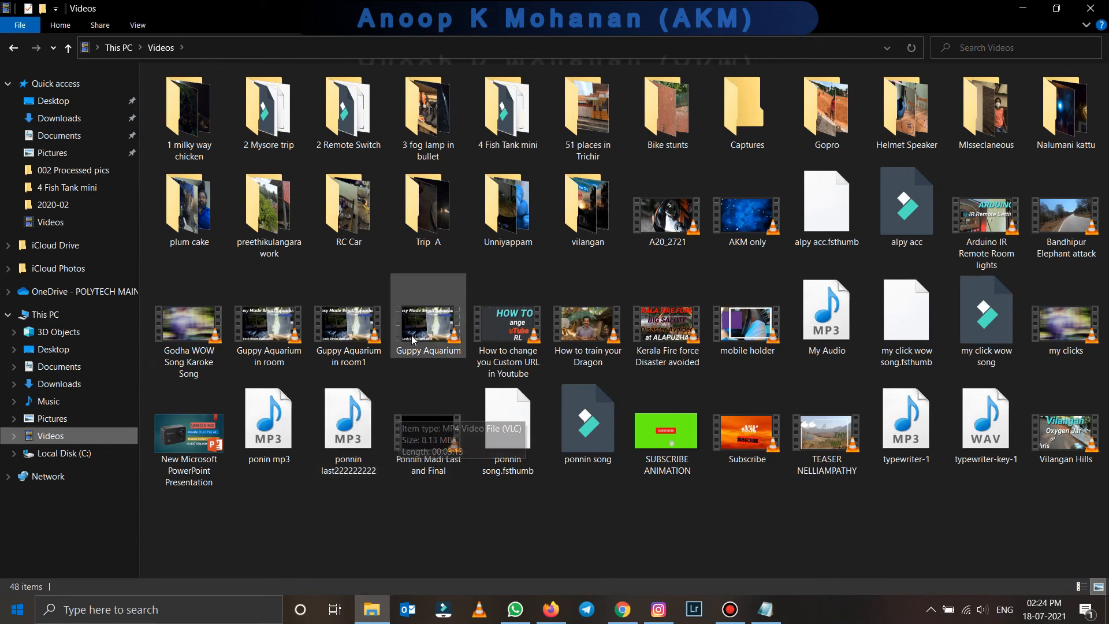
pyautogui.moveTo(418, 324); pyautogui.dragTo(517, 370)
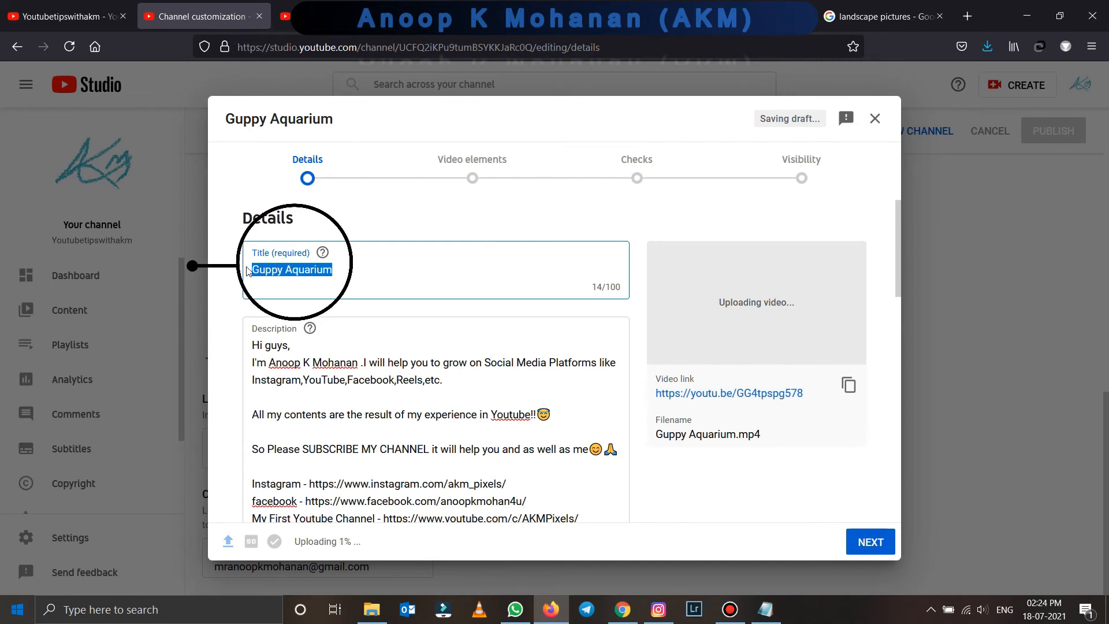
# - Review the pre-filled description and default tag, then cancel the Guppy Aquarium upload and open Settings
pyautogui.scroll(-3, 266, 231)
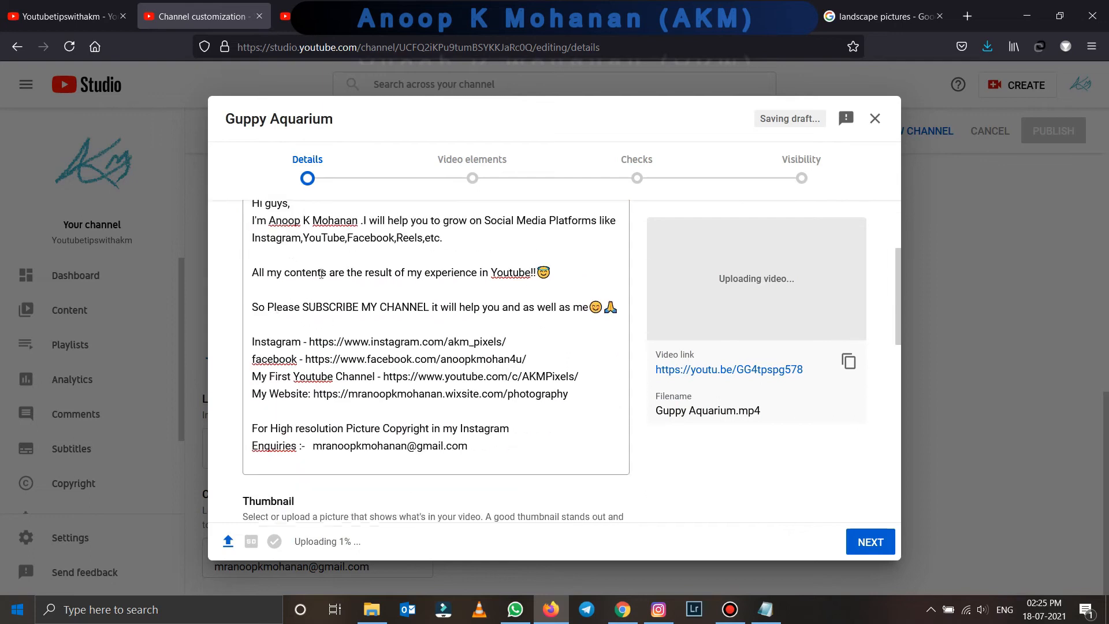
pyautogui.moveTo(255, 211); pyautogui.dragTo(502, 463)
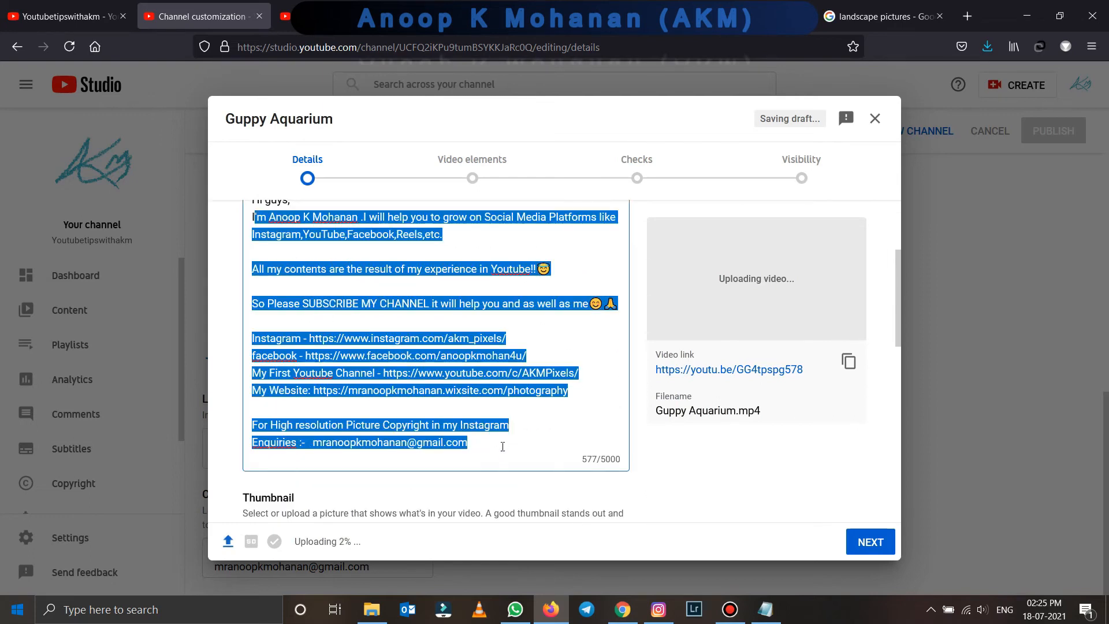
pyautogui.scroll(-4, 513, 417)
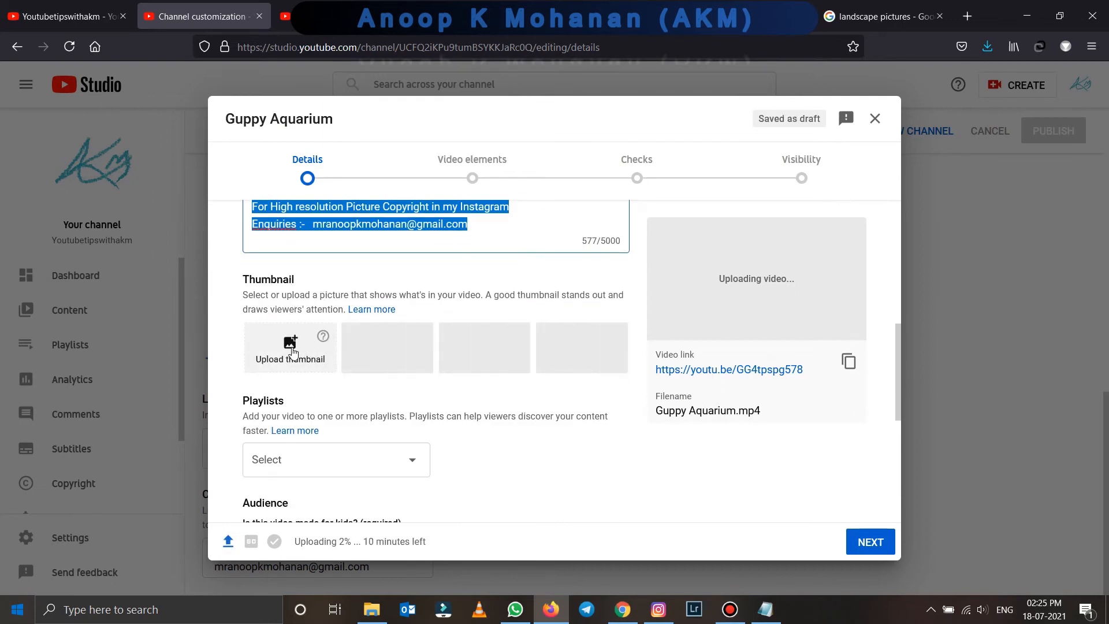
pyautogui.scroll(-4, 293, 351)
pyautogui.scroll(-2, 293, 352)
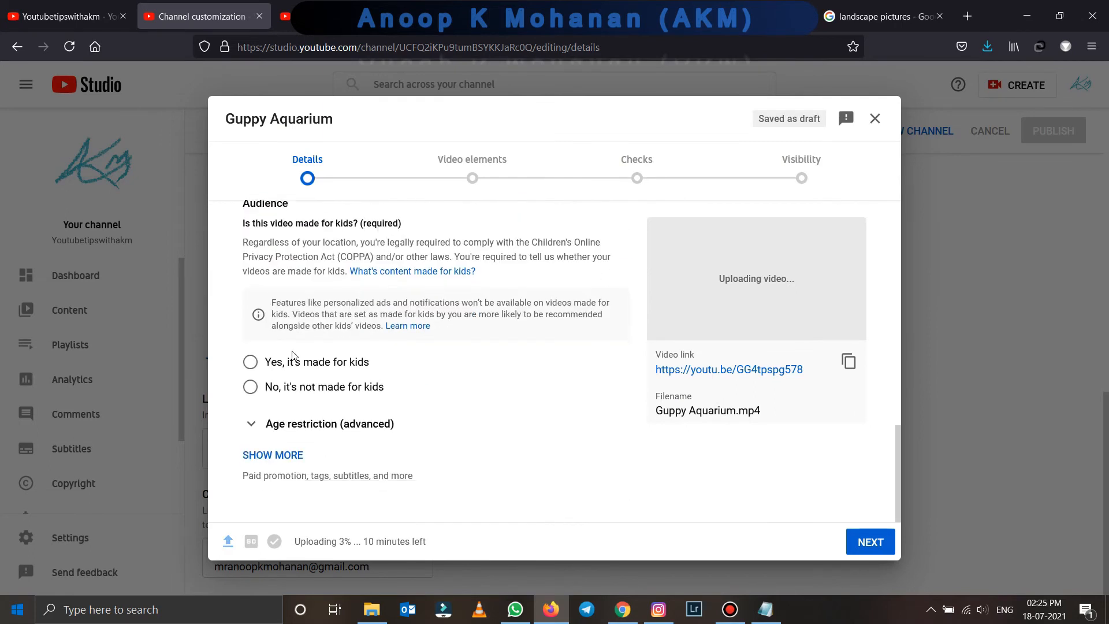
pyautogui.click(297, 454)
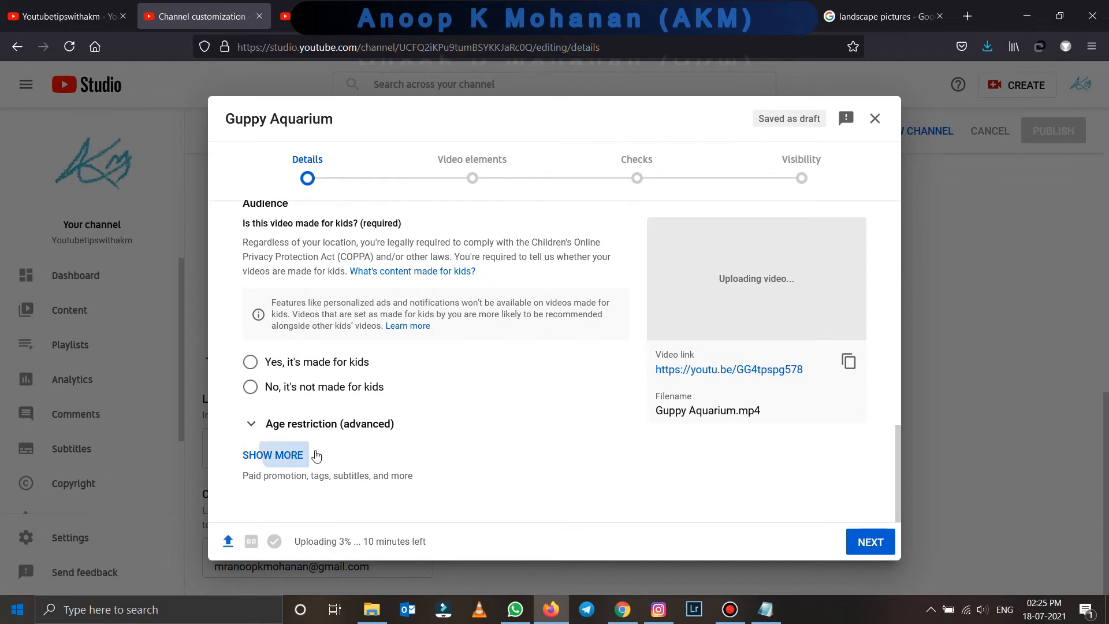
pyautogui.scroll(-10, 361, 443)
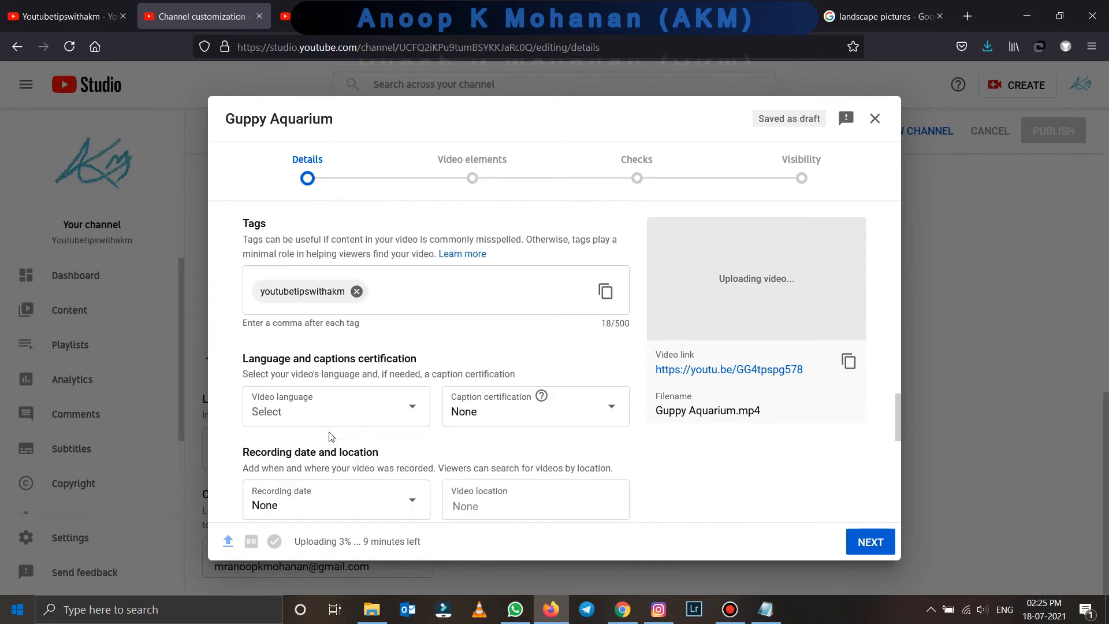
pyautogui.scroll(3, 327, 420)
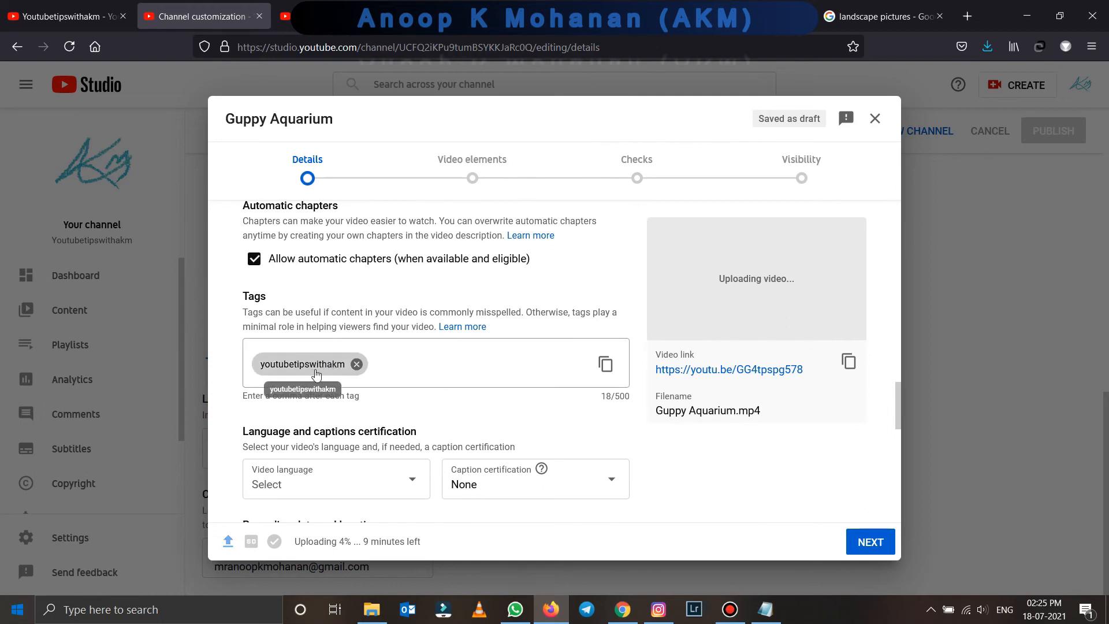
pyautogui.click(875, 118)
pyautogui.click(79, 535)
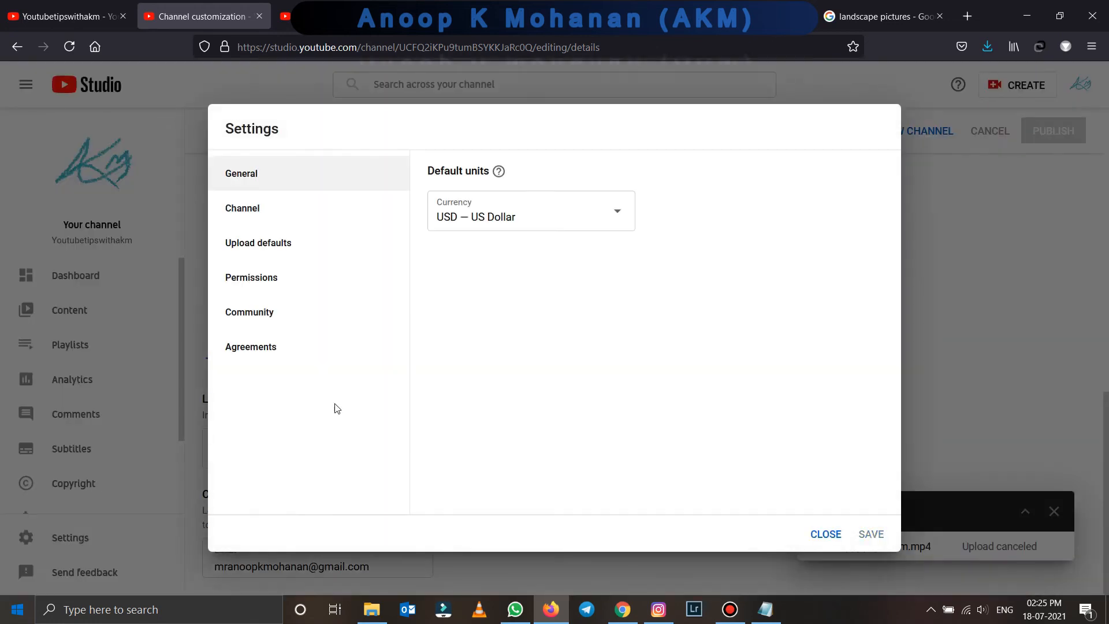
# - Go to Settings Permissions, start a new invite, and enter the invitee's e-mail address
pyautogui.click(277, 246)
pyautogui.scroll(-5, 574, 345)
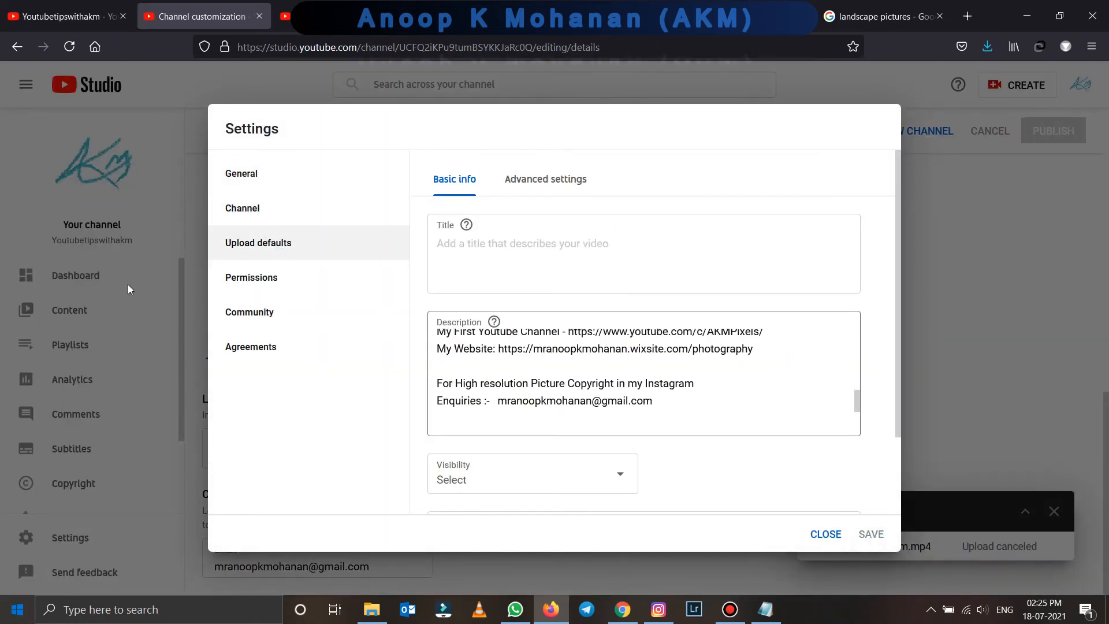
pyautogui.click(272, 288)
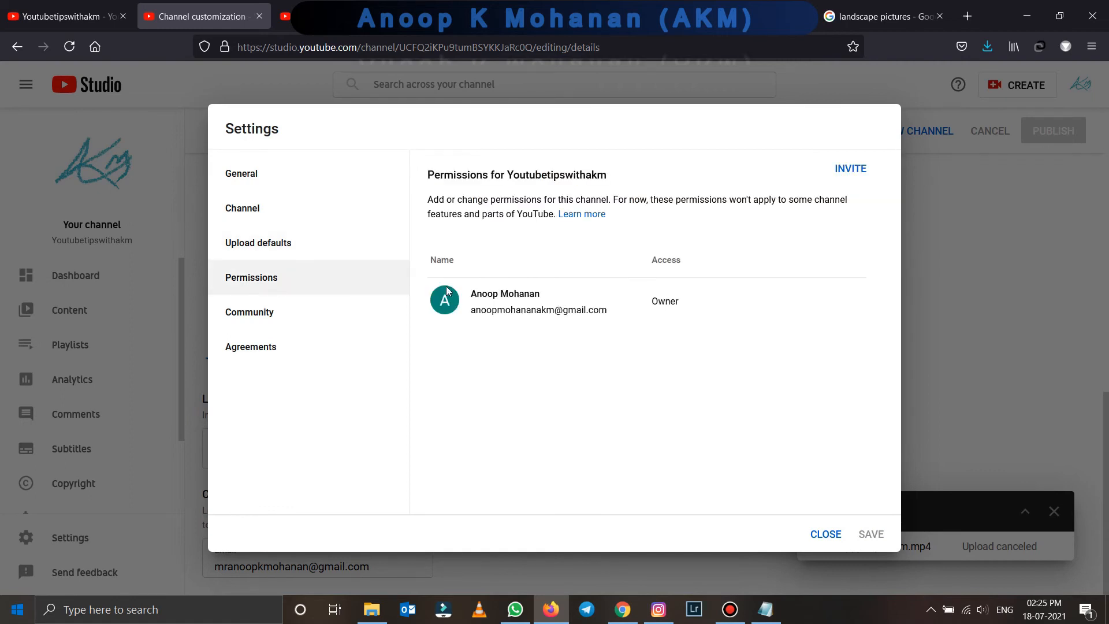
pyautogui.click(852, 171)
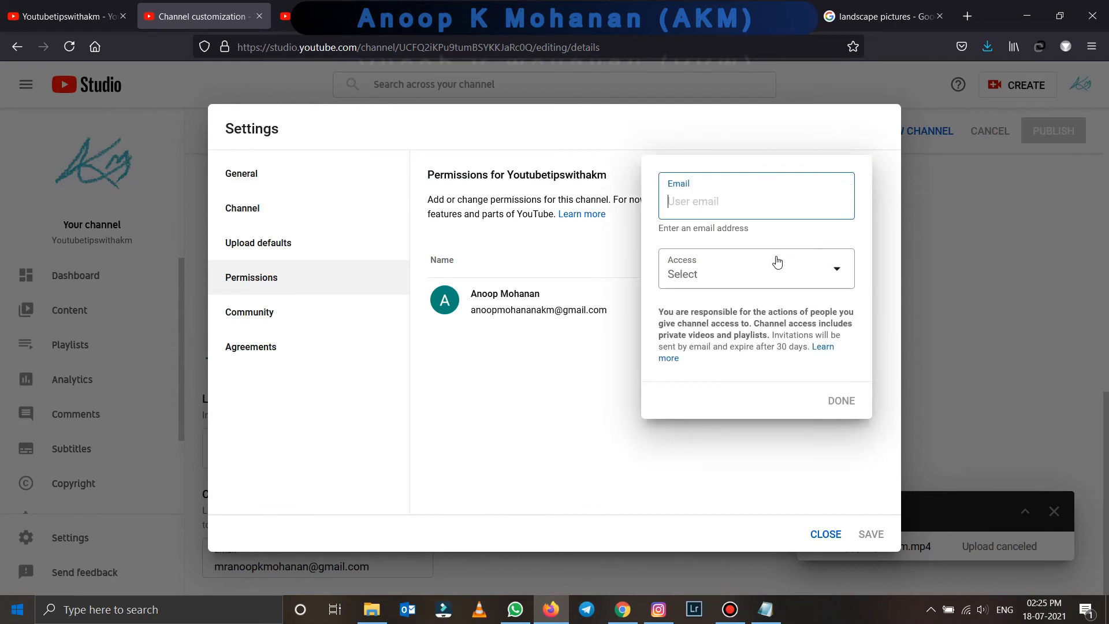
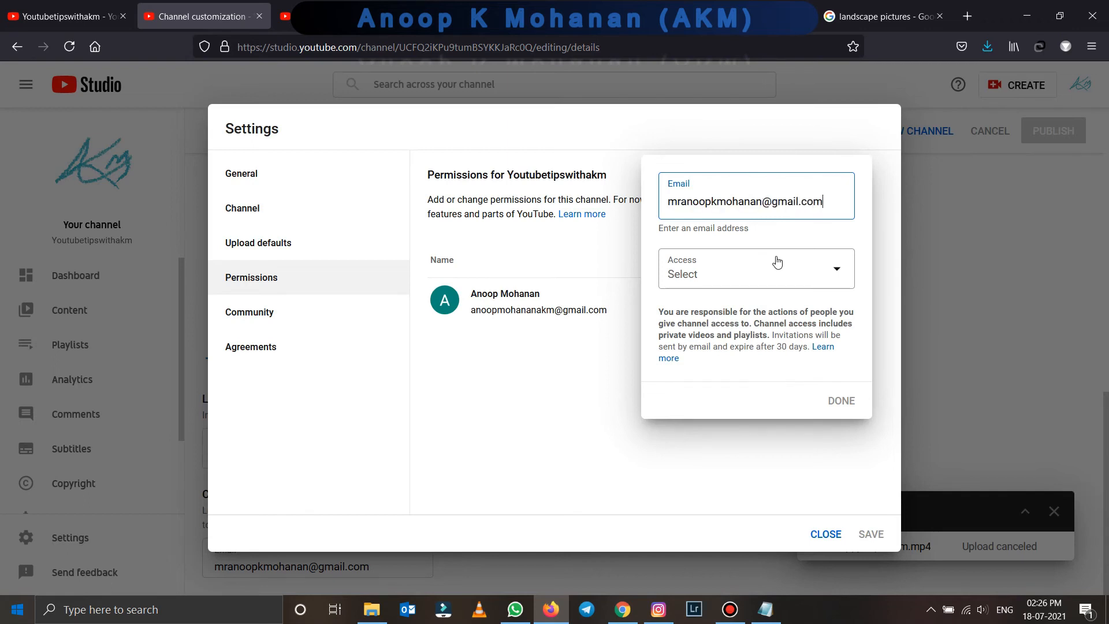
# - Compare the access roles and give the invitee the Manager role
pyautogui.click(777, 263)
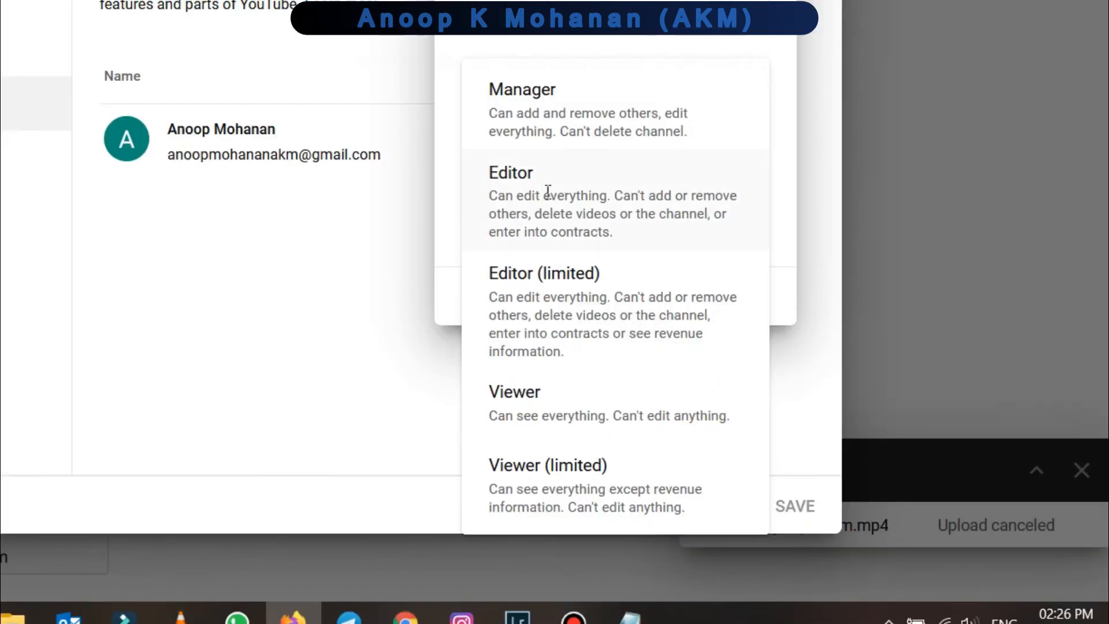
pyautogui.moveTo(496, 113); pyautogui.dragTo(696, 149)
pyautogui.moveTo(489, 197); pyautogui.dragTo(593, 283)
pyautogui.moveTo(490, 297); pyautogui.dragTo(582, 372)
pyautogui.moveTo(490, 416); pyautogui.dragTo(738, 419)
pyautogui.moveTo(490, 490); pyautogui.dragTo(715, 522)
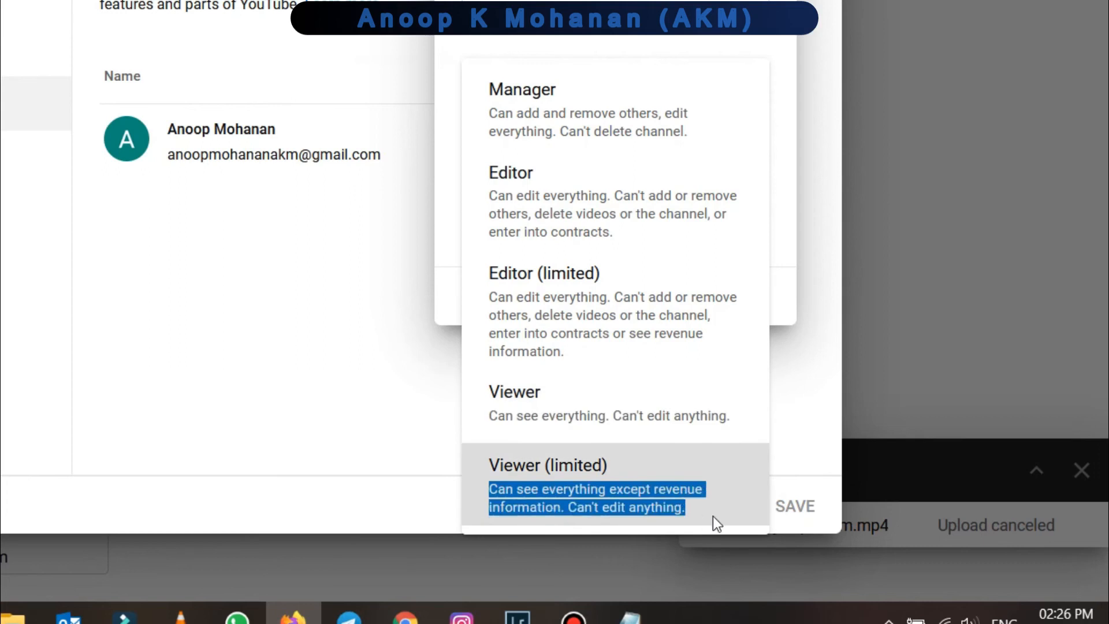
pyautogui.click(543, 101)
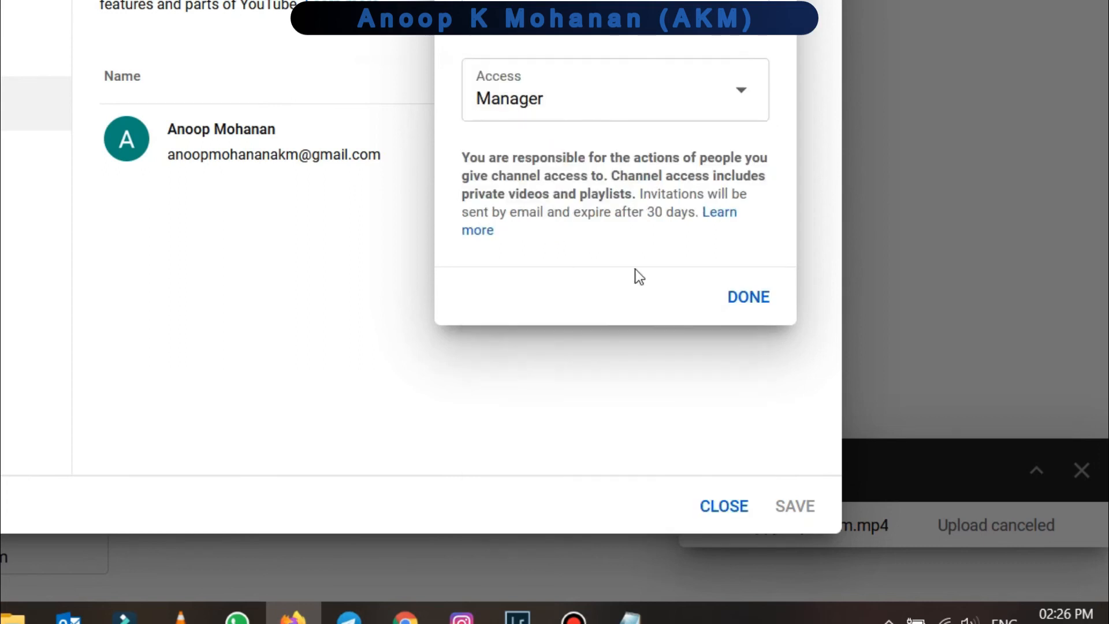
pyautogui.click(757, 295)
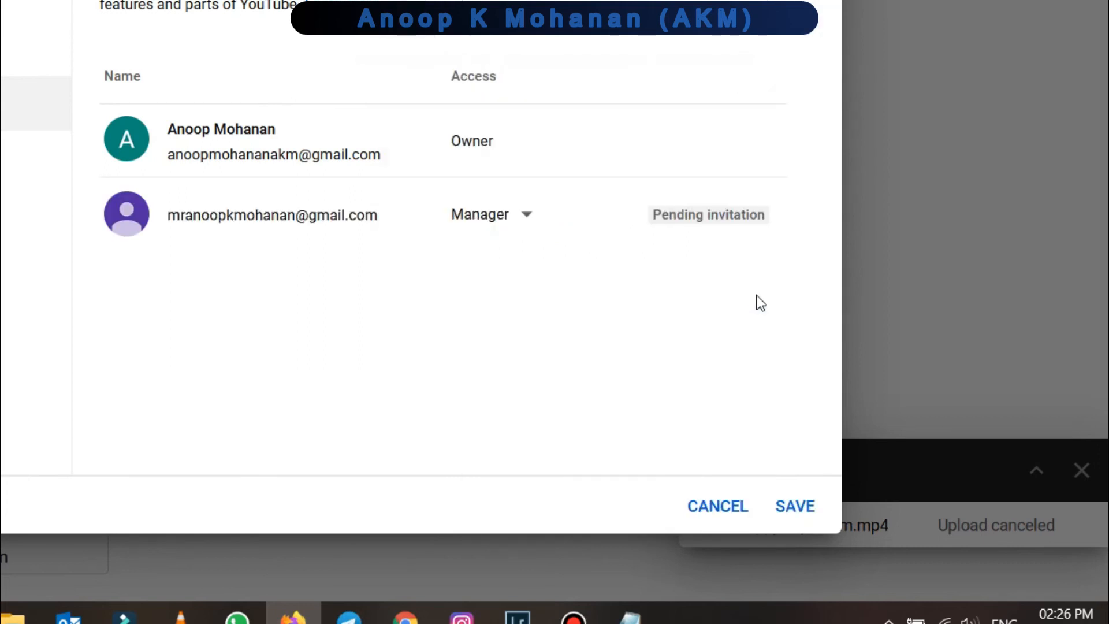
# - Save the pending Manager invitation and reopen the channel settings
pyautogui.moveTo(716, 231)
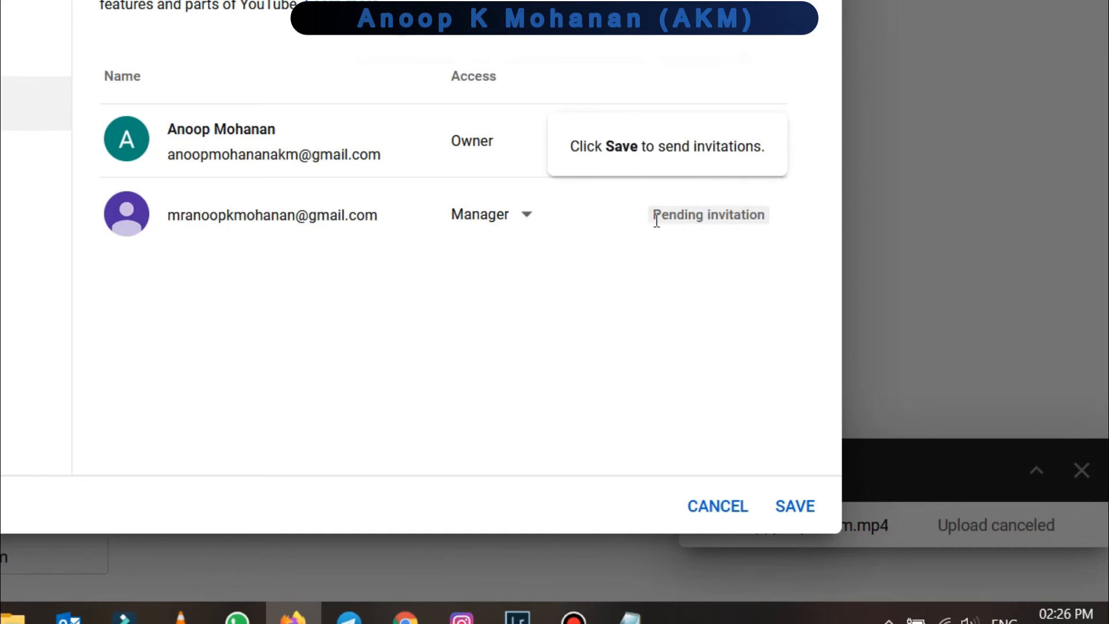
pyautogui.moveTo(657, 218); pyautogui.dragTo(783, 218)
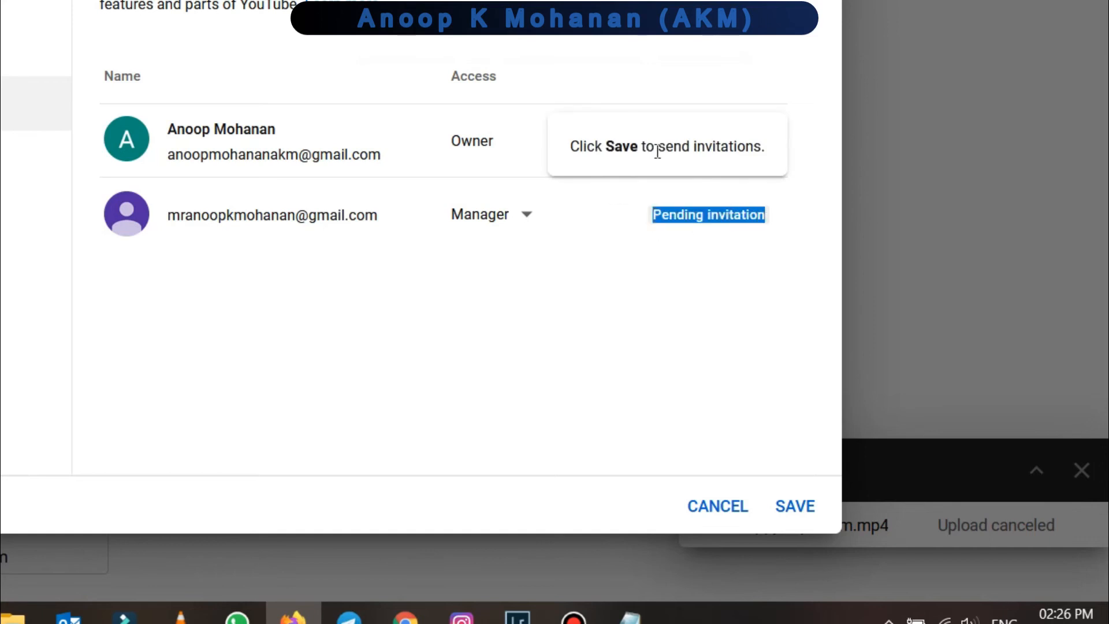
pyautogui.click(795, 508)
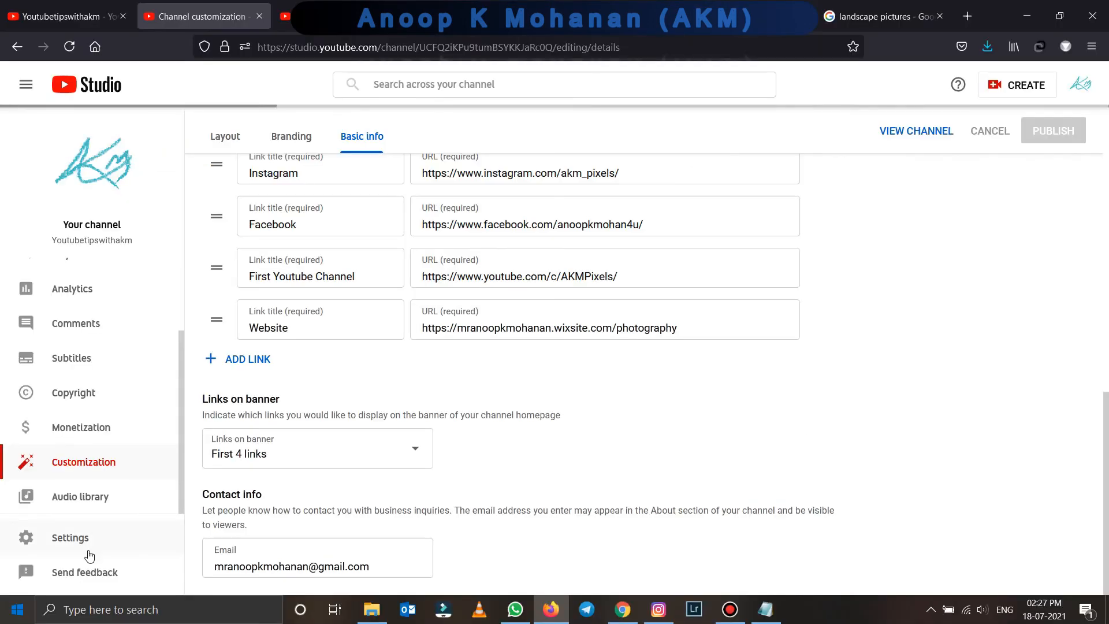
pyautogui.click(85, 544)
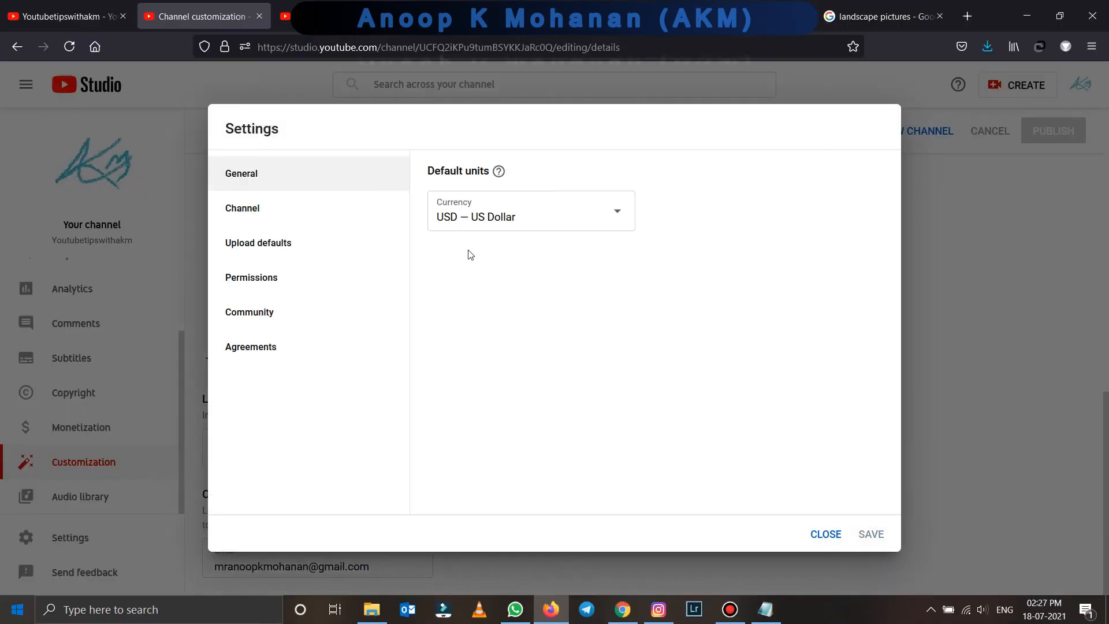
# - Check the invitation status under Permissions and look over the Community and Agreements pages
pyautogui.click(275, 254)
pyautogui.click(272, 292)
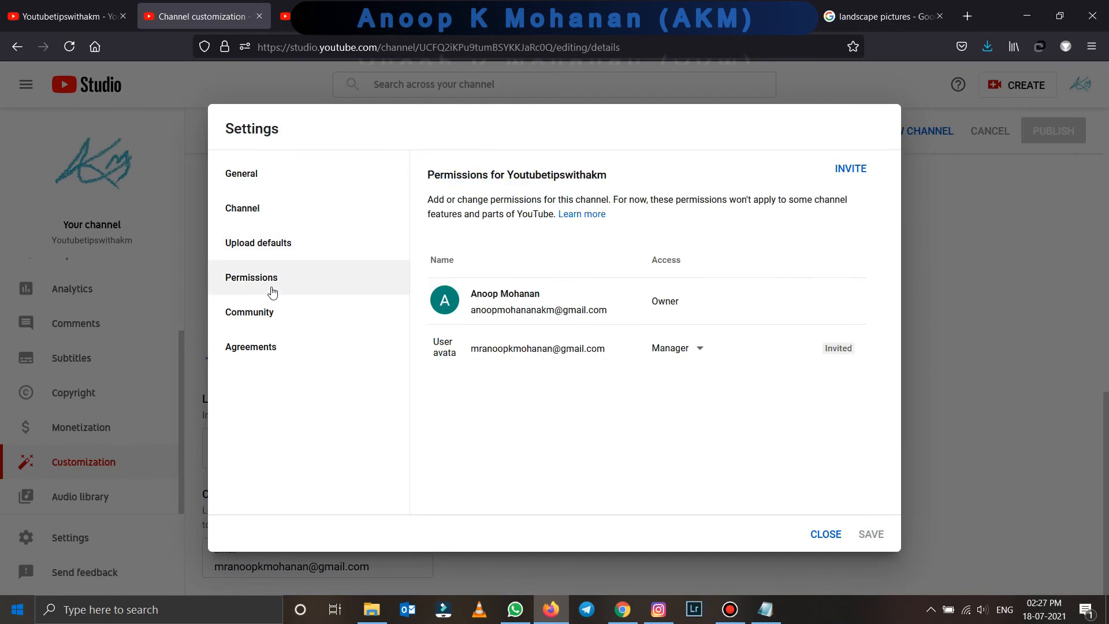
pyautogui.moveTo(835, 352)
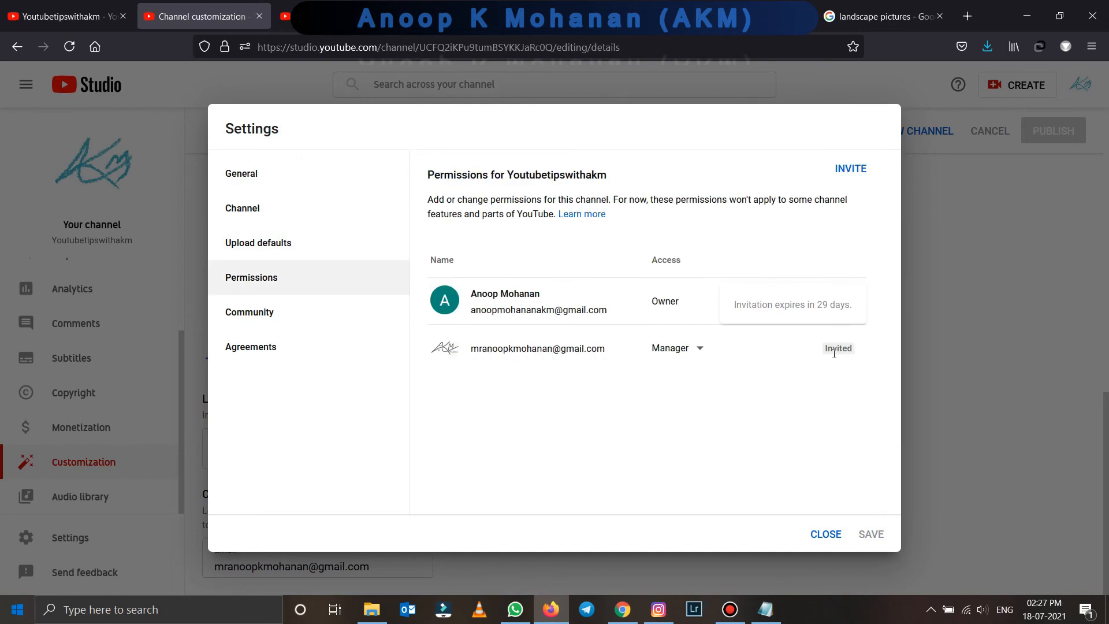
pyautogui.click(370, 313)
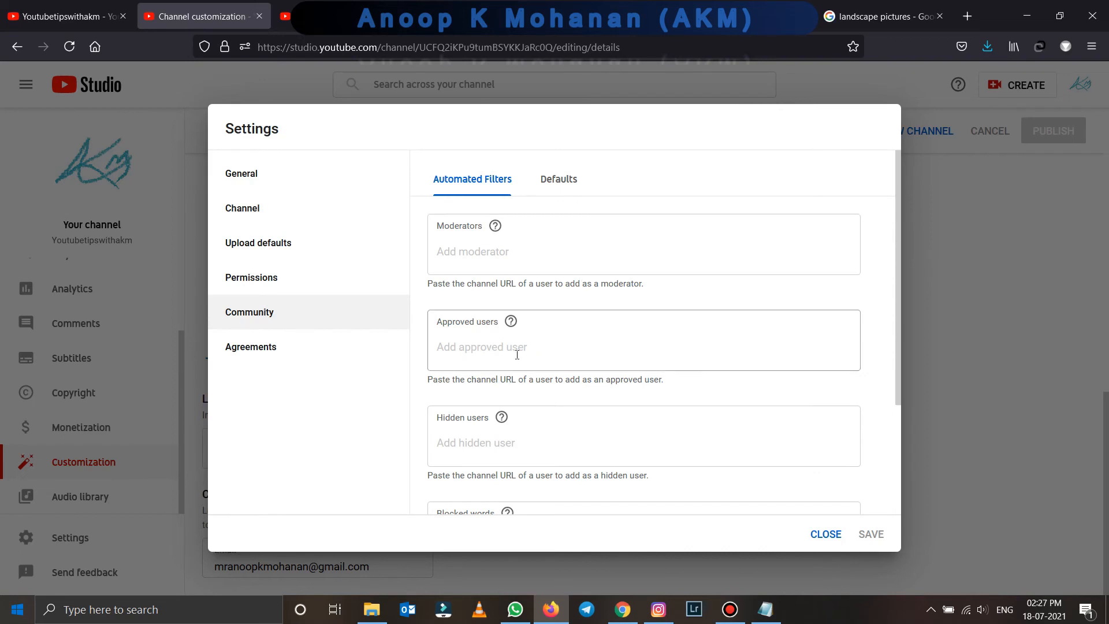
pyautogui.scroll(-3, 517, 356)
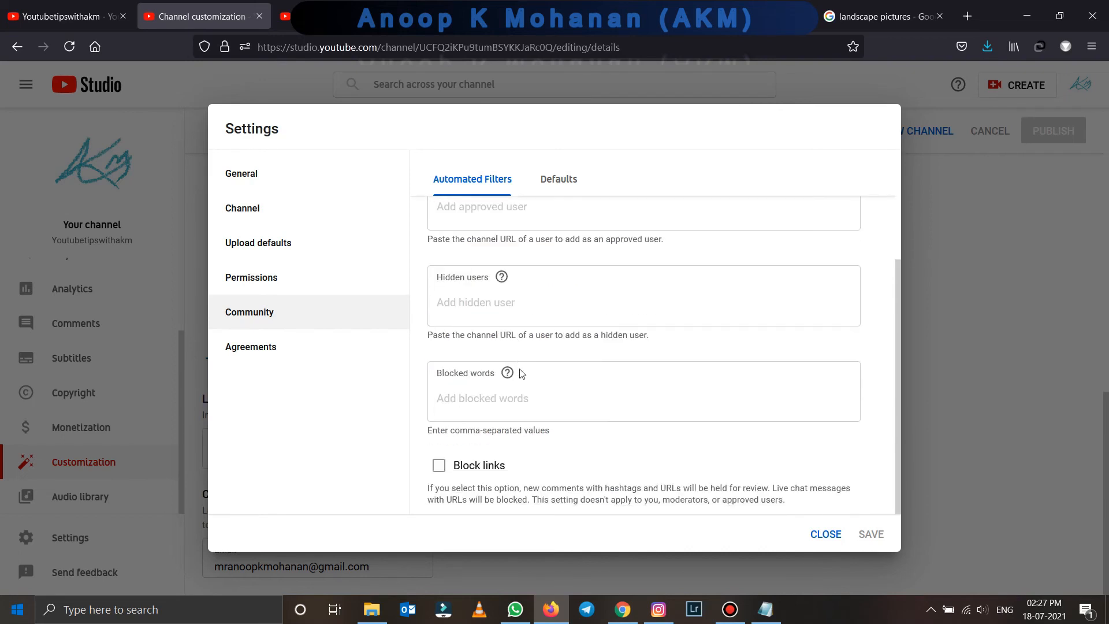
pyautogui.click(283, 350)
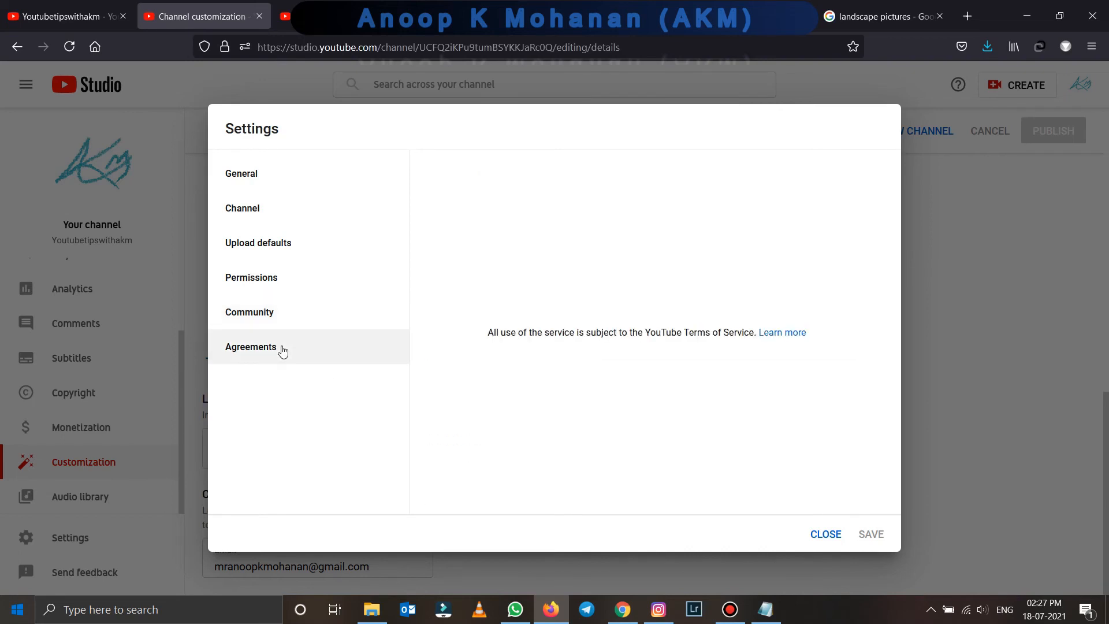
pyautogui.click(280, 321)
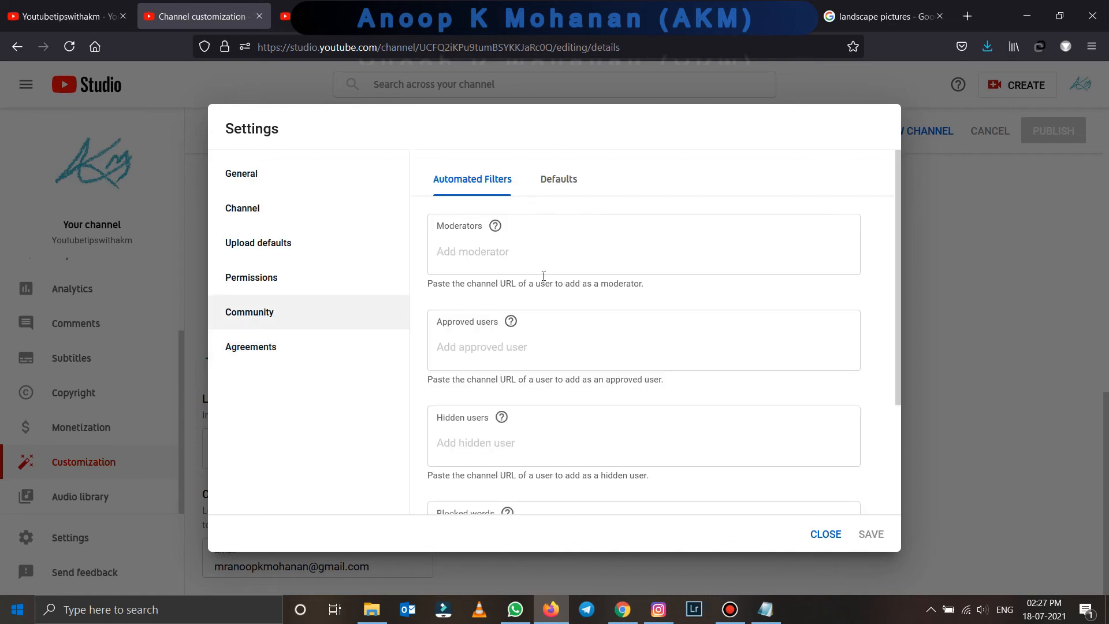
# - In Community Defaults, hold potentially inappropriate live chat messages for review and save
pyautogui.click(558, 179)
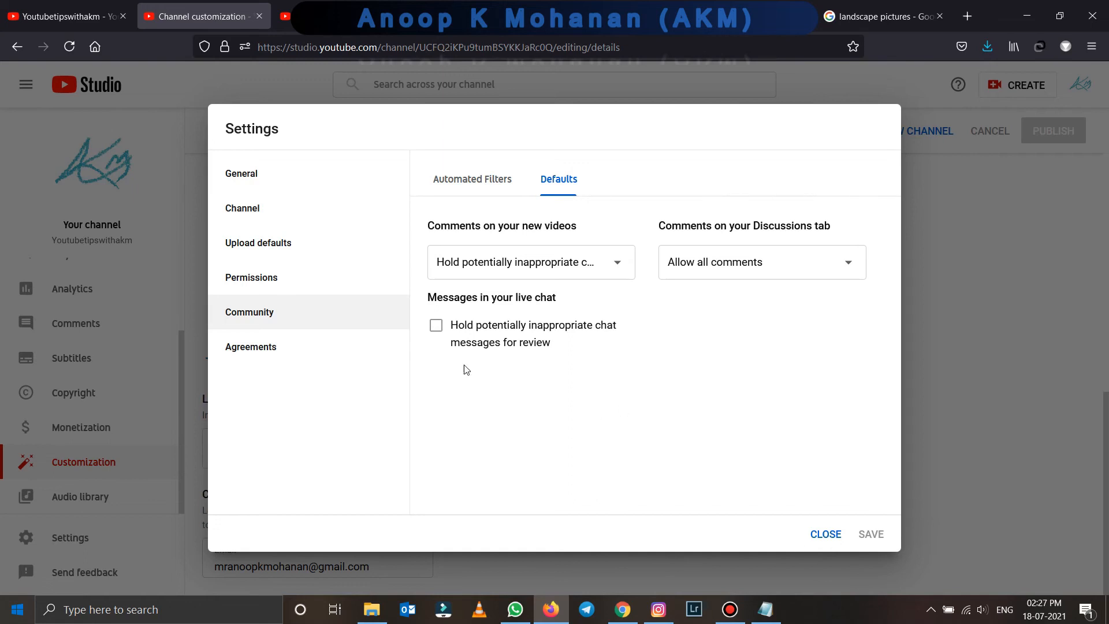
pyautogui.click(444, 326)
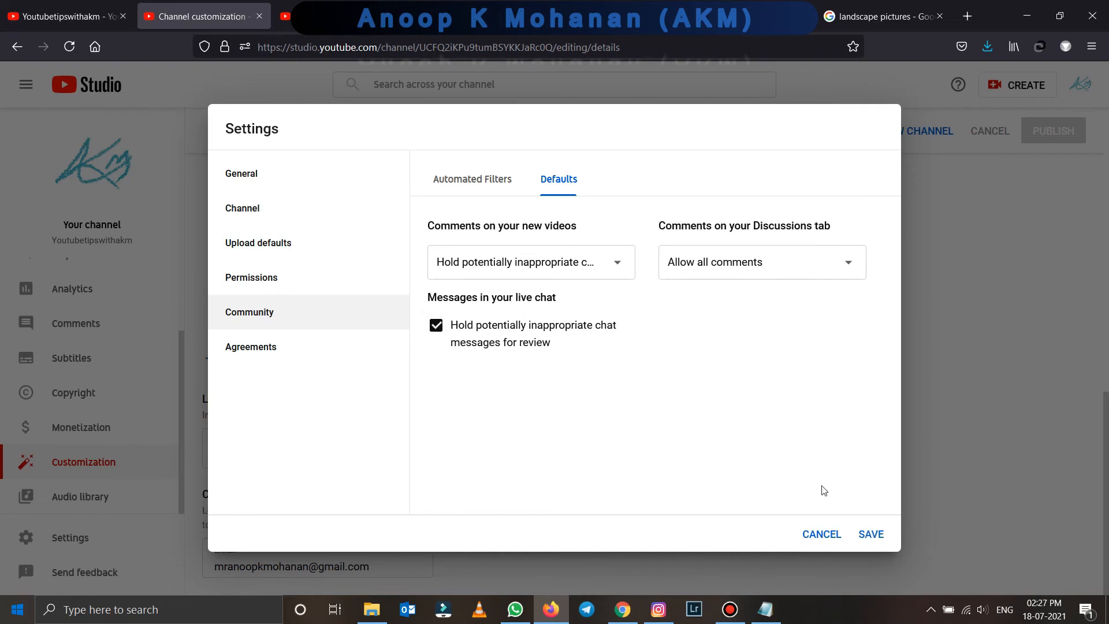
pyautogui.click(872, 534)
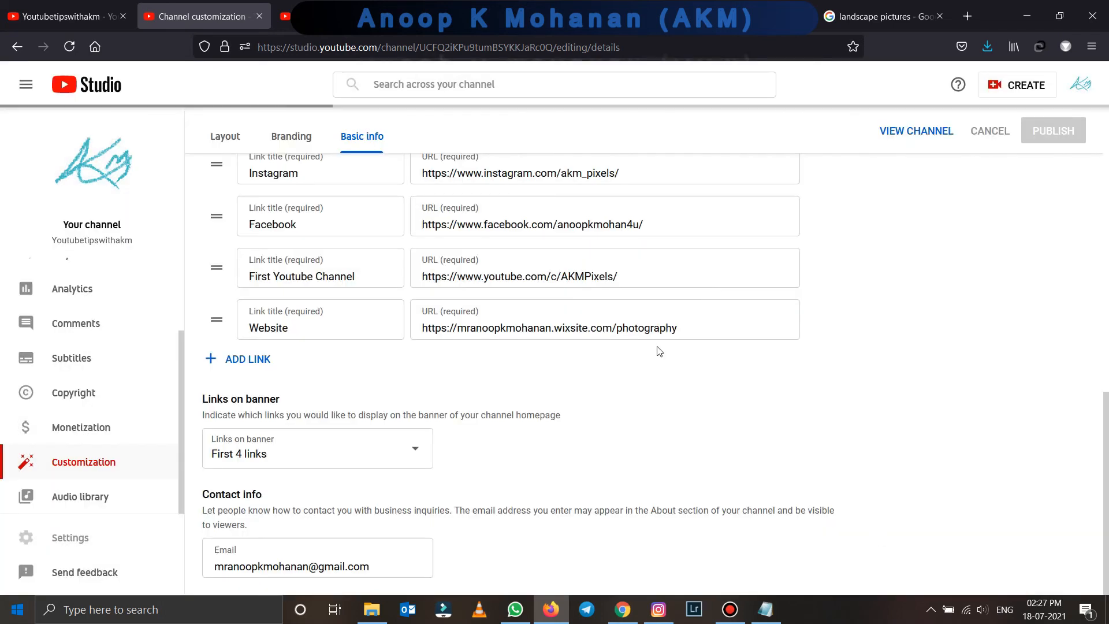
# - Review the description on Basic info, then view the public channel page
pyautogui.scroll(10, 636, 277)
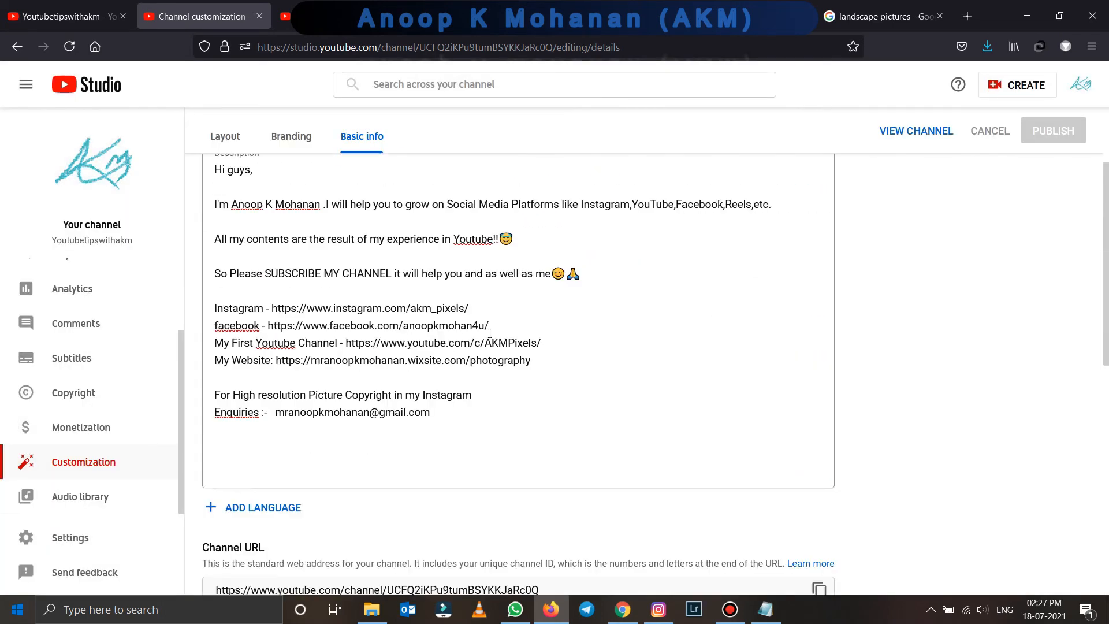
pyautogui.click(922, 137)
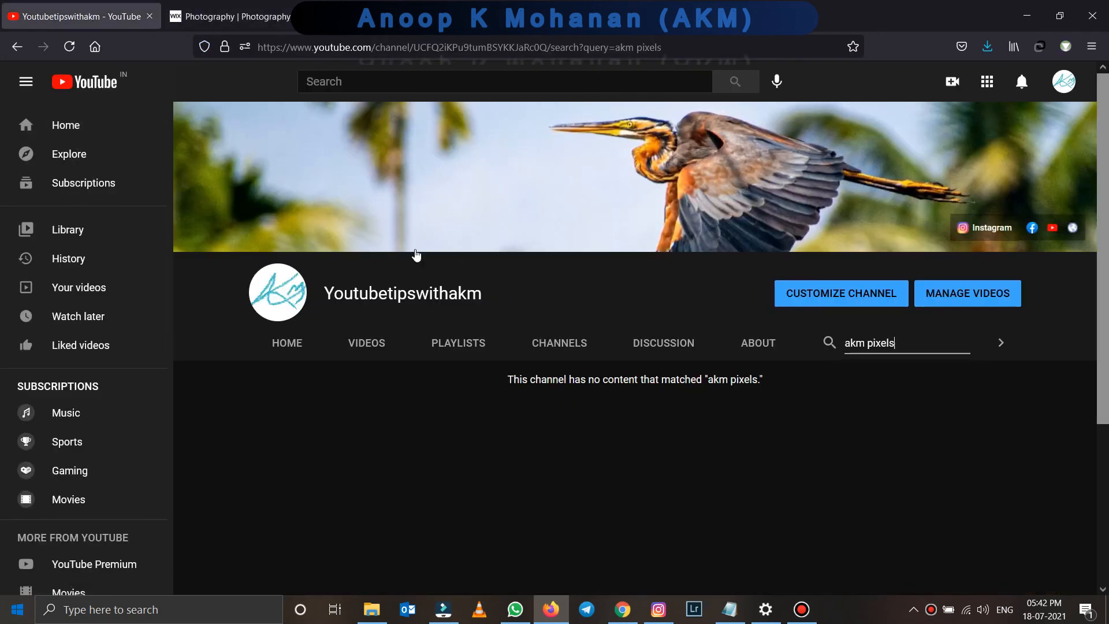
# - Return from the channel page to YouTube Studio through the account menu
pyautogui.click(1068, 80)
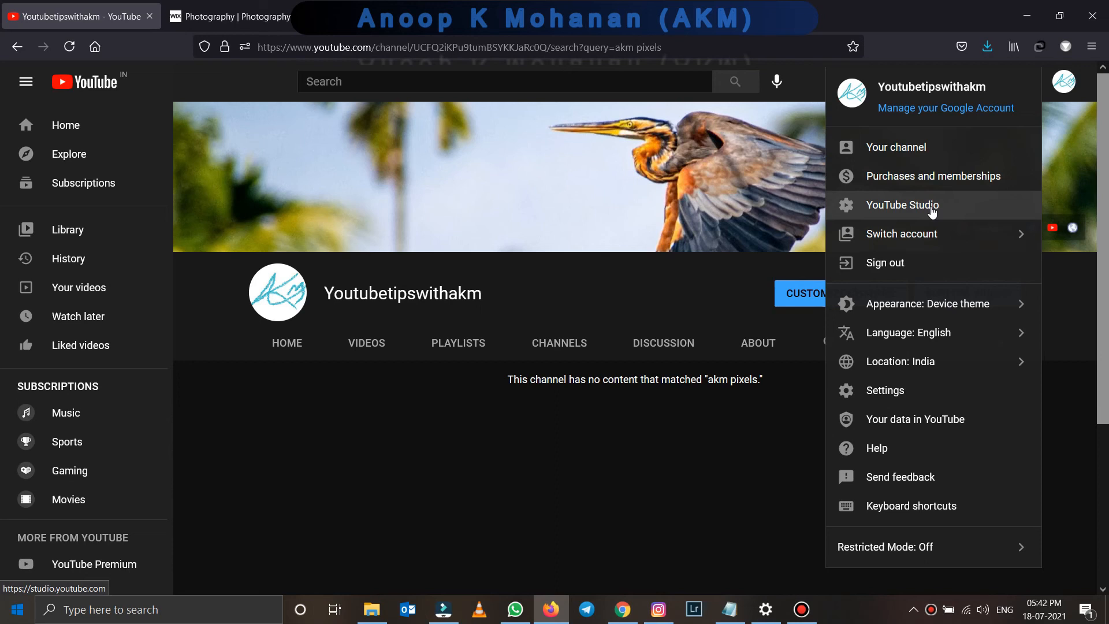
pyautogui.click(932, 212)
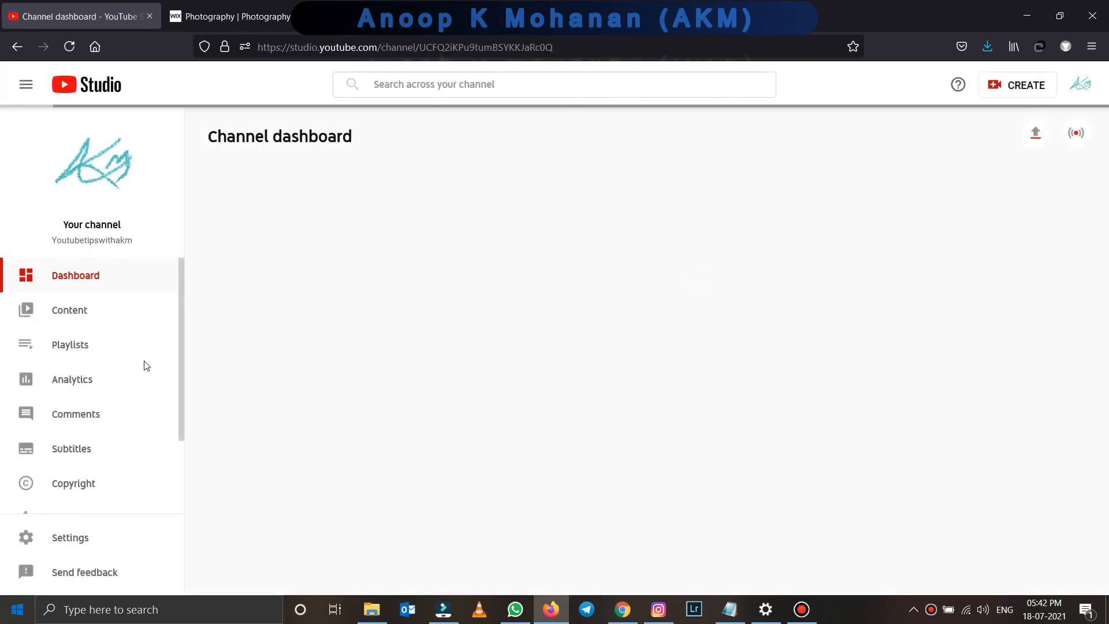
# - Visit the empty Content and Playlists pages, then open Channel analytics
pyautogui.scroll(-3, 543, 355)
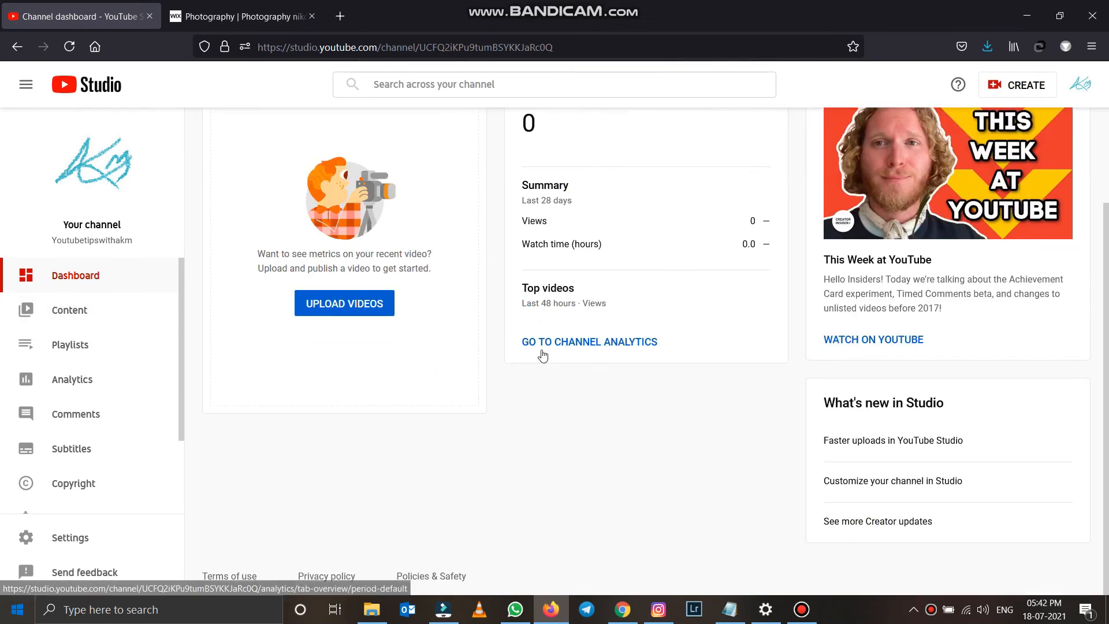
pyautogui.scroll(3, 543, 355)
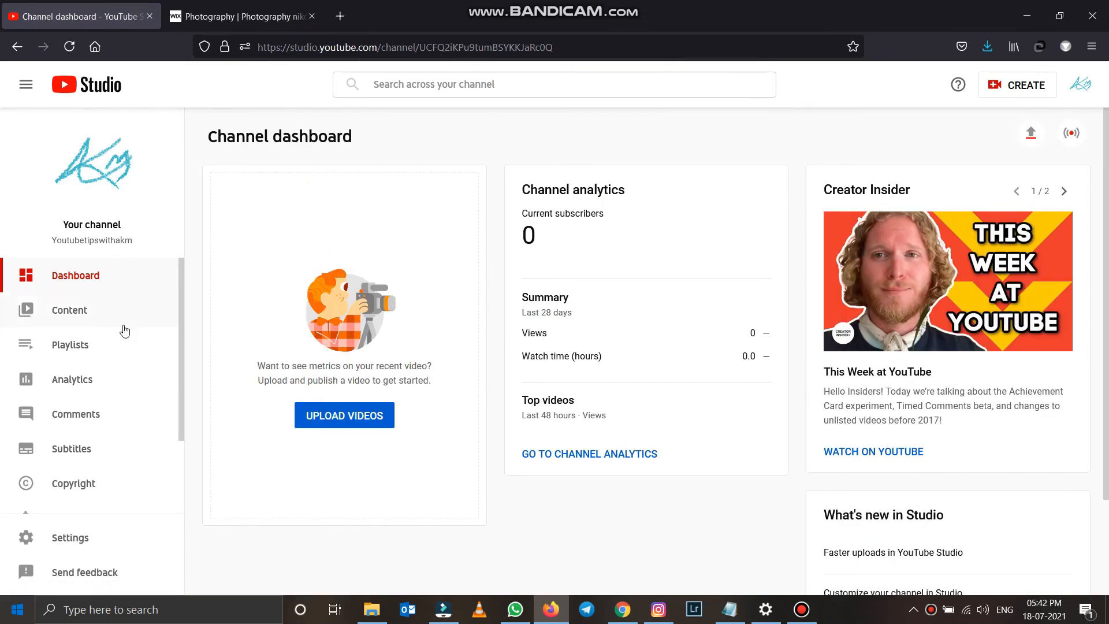
pyautogui.click(74, 310)
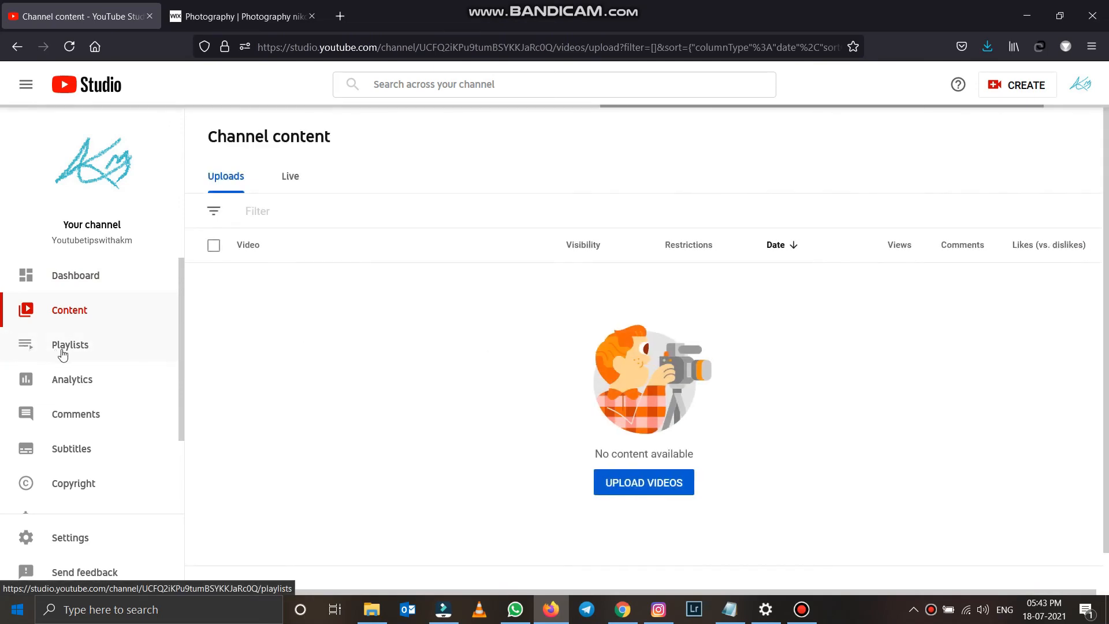
pyautogui.click(85, 344)
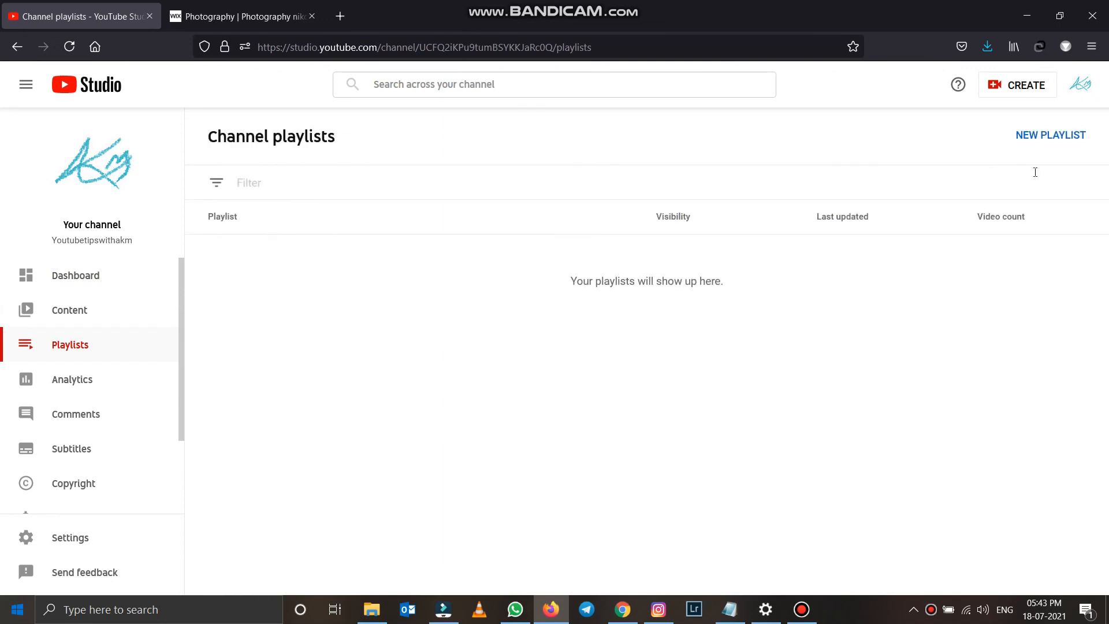
pyautogui.click(58, 382)
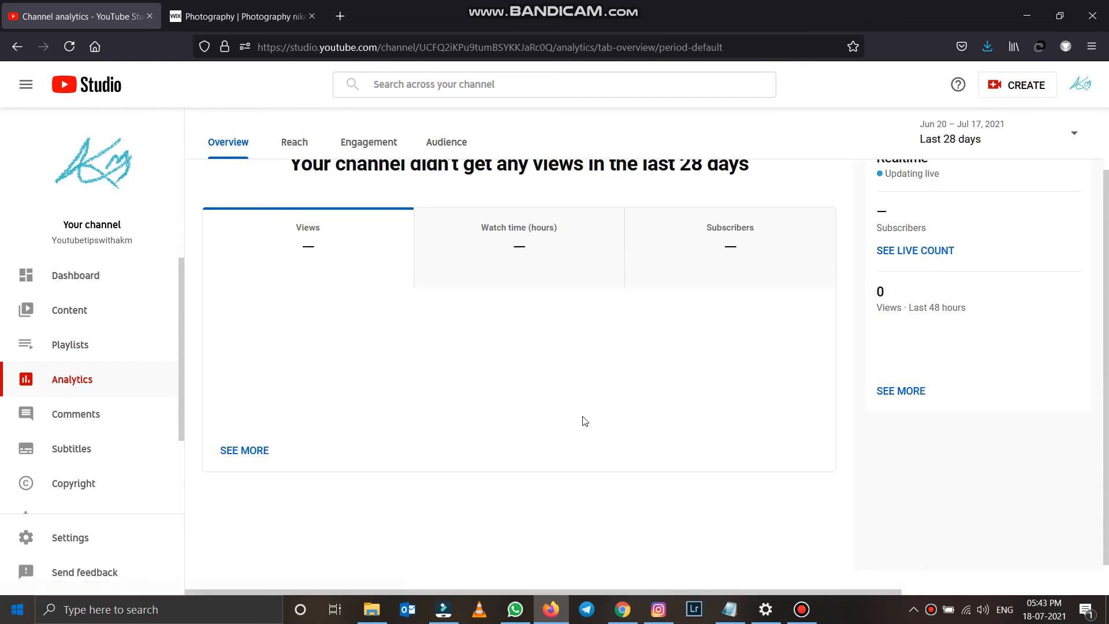
# - Review the empty Audience analytics report cards, then go to the channel Monetization page
pyautogui.click(445, 180)
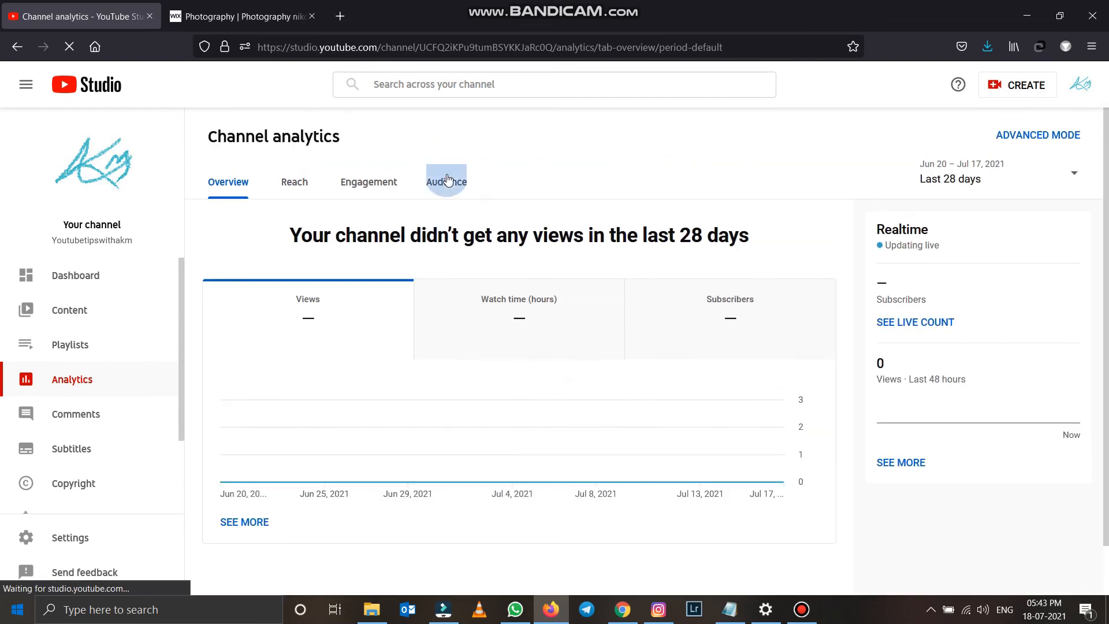
pyautogui.scroll(-6, 539, 326)
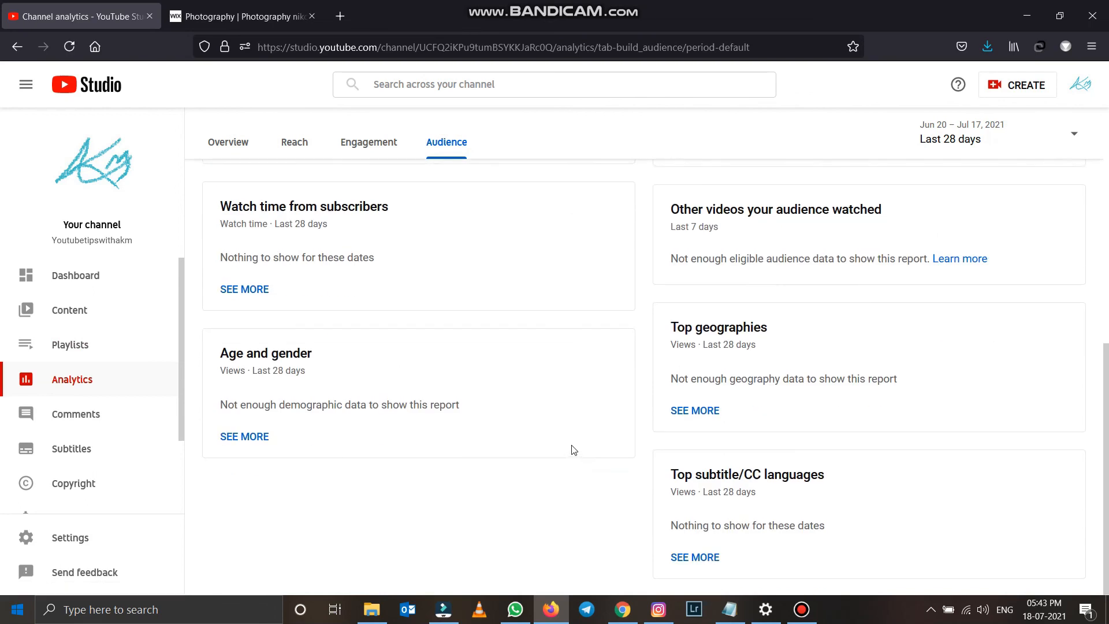
pyautogui.scroll(6, 572, 448)
pyautogui.scroll(-5, 516, 344)
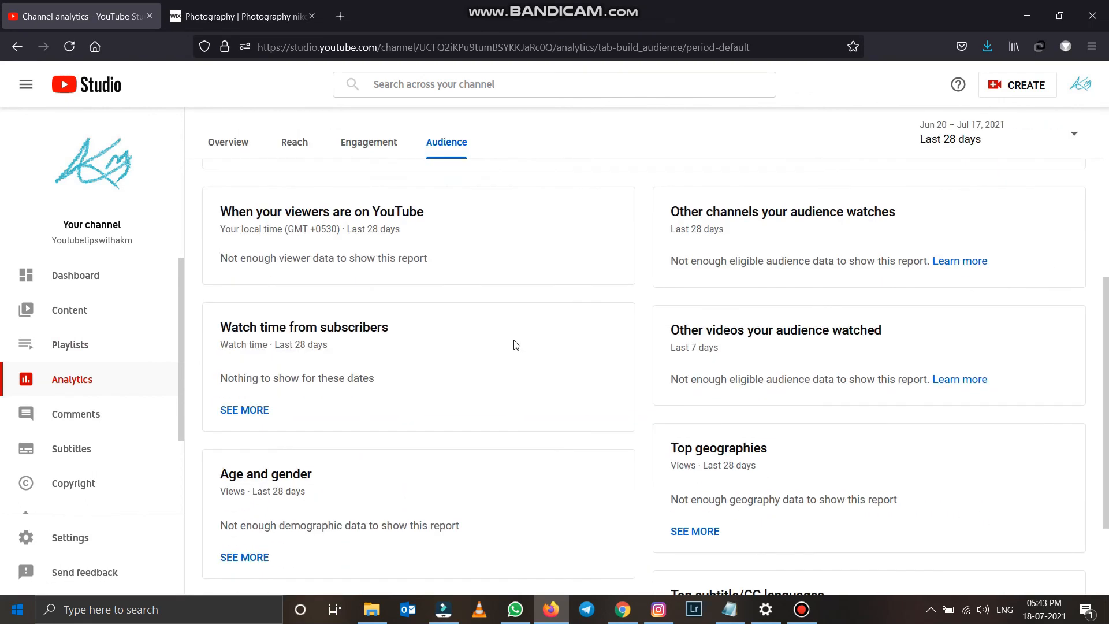
pyautogui.scroll(-3, 78, 482)
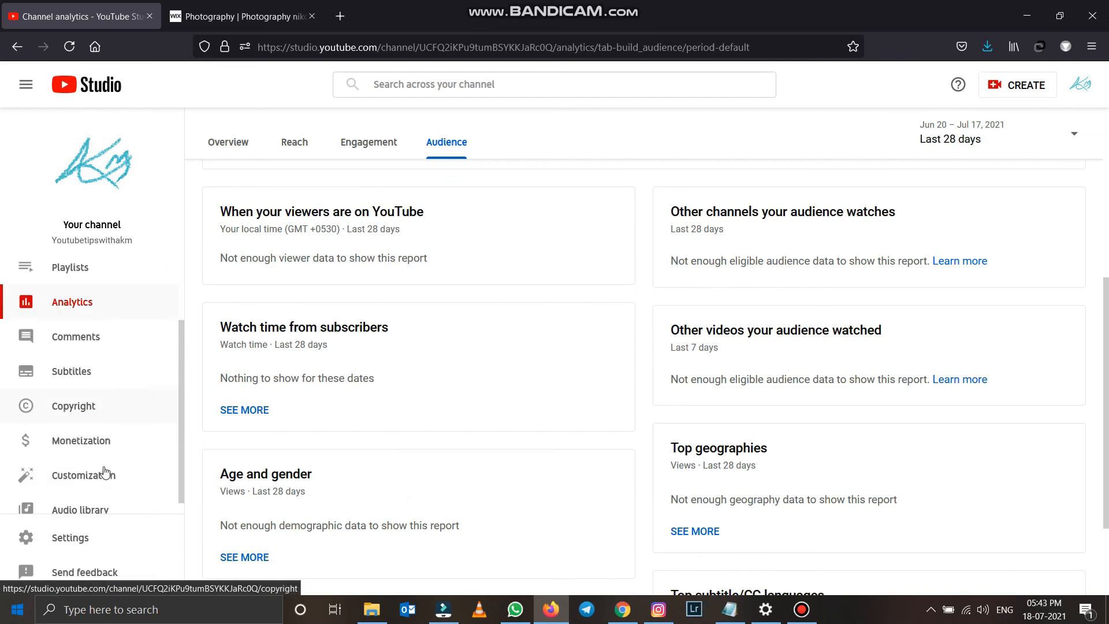
pyautogui.click(93, 432)
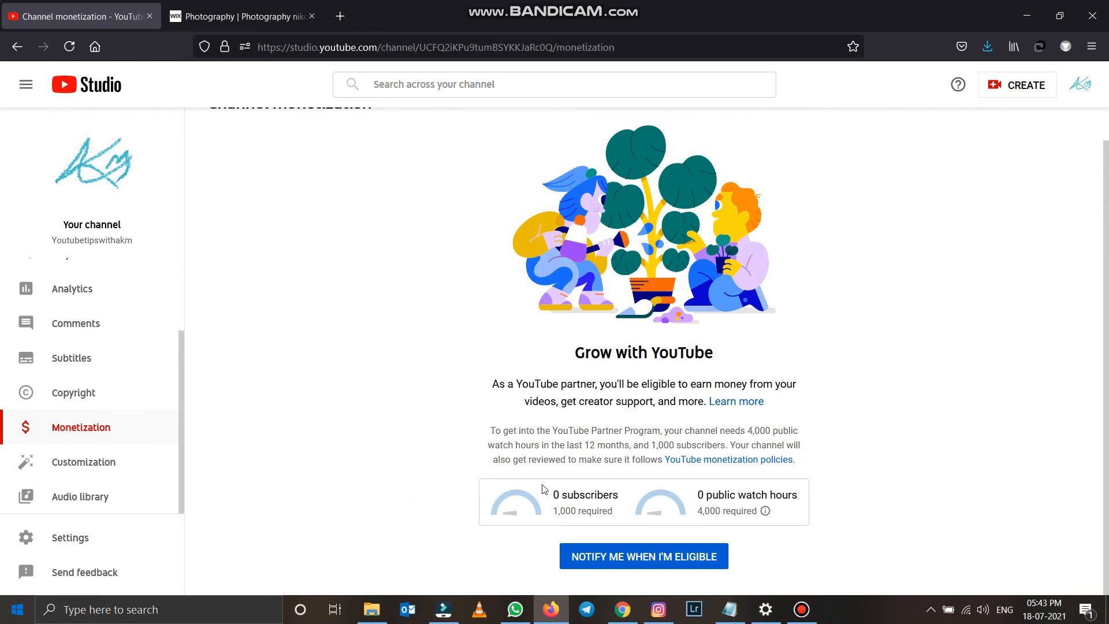
# - Review the 1,000-subscriber and 4,000 public watch-hour requirements and their explanation
pyautogui.moveTo(606, 502); pyautogui.dragTo(721, 523)
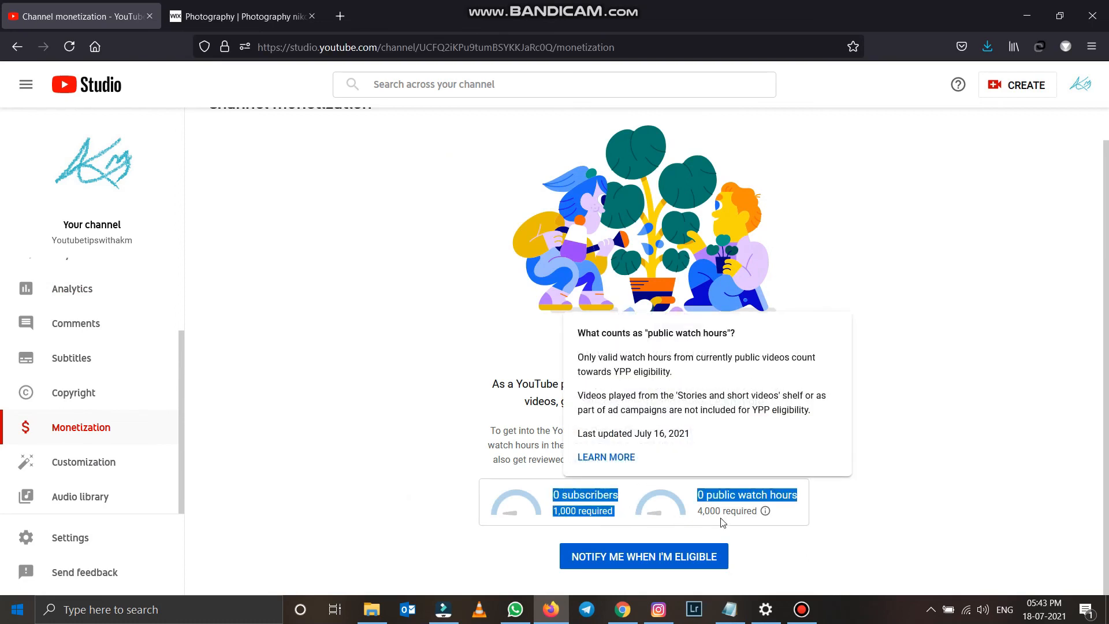
pyautogui.click(700, 501)
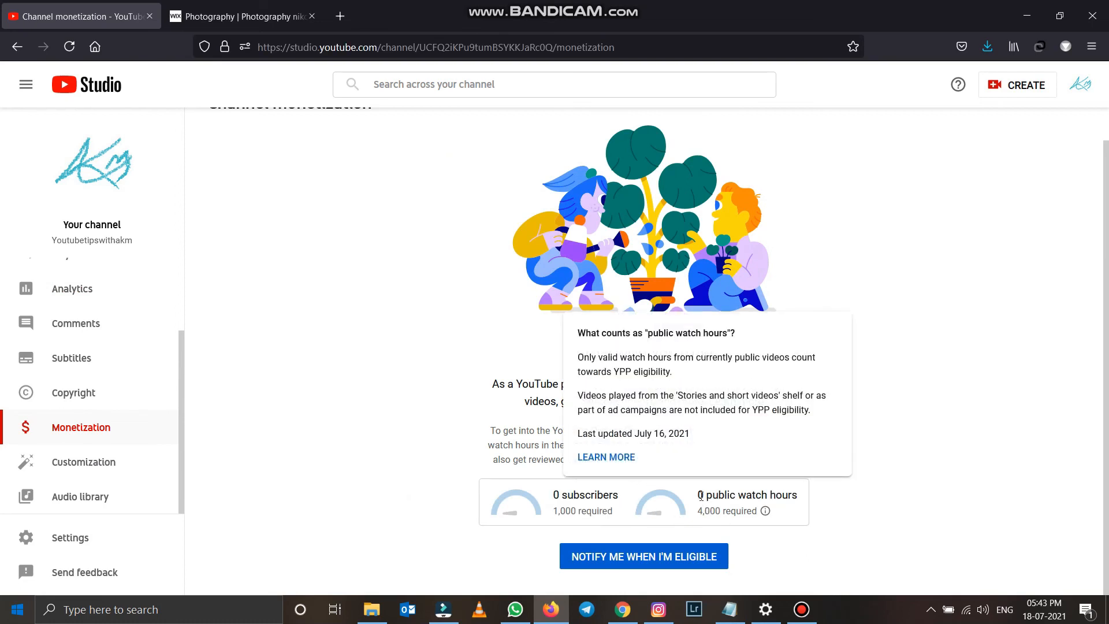
pyautogui.click(902, 529)
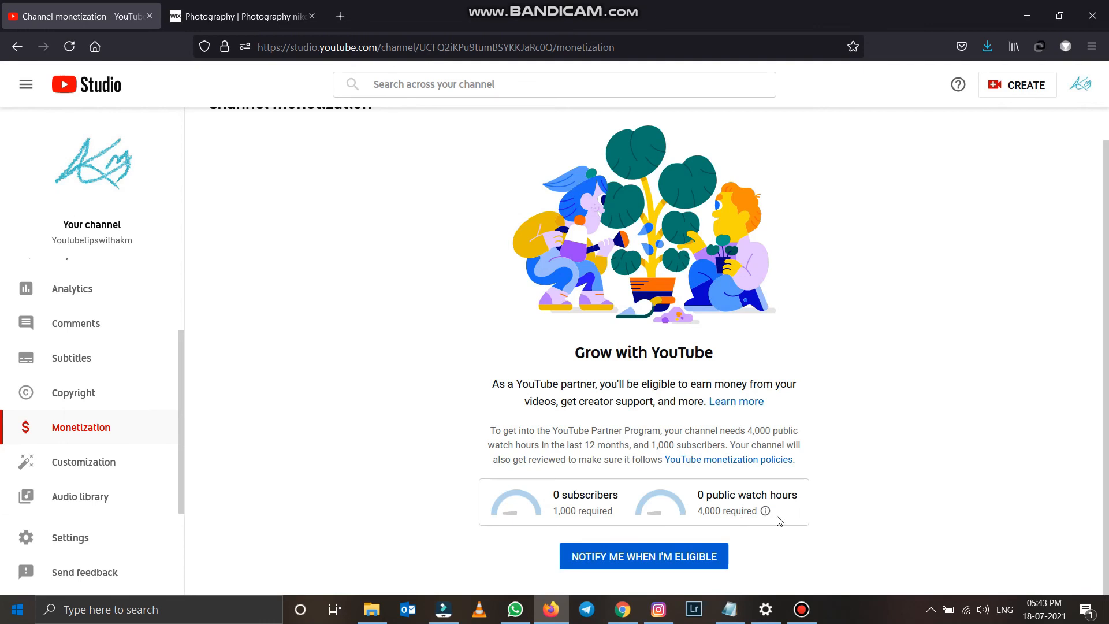
pyautogui.moveTo(766, 514)
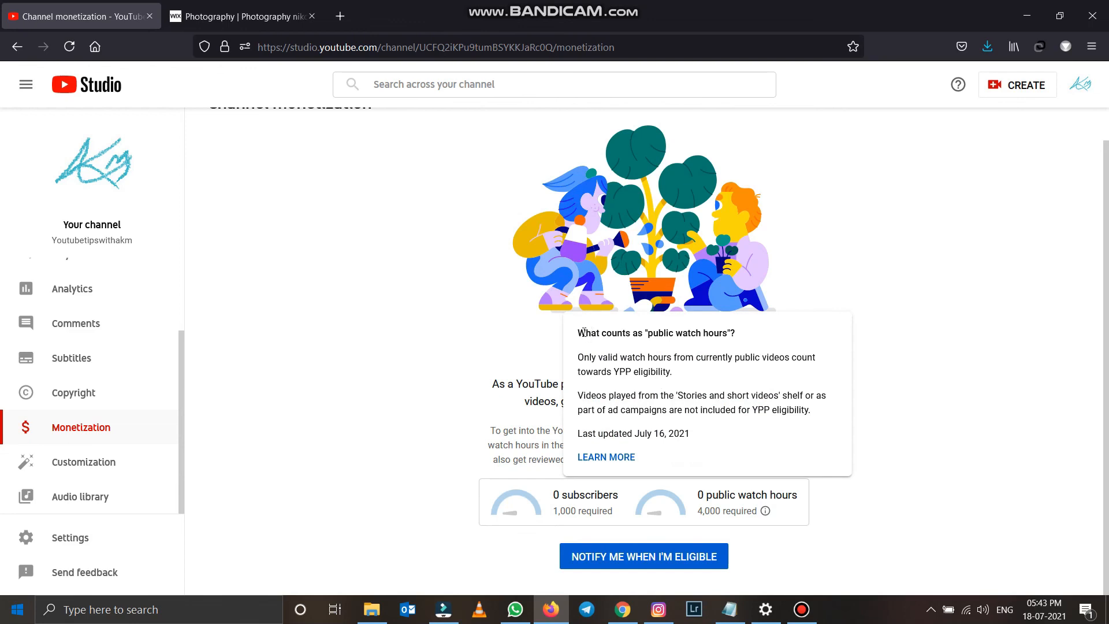
pyautogui.moveTo(583, 335); pyautogui.dragTo(696, 438)
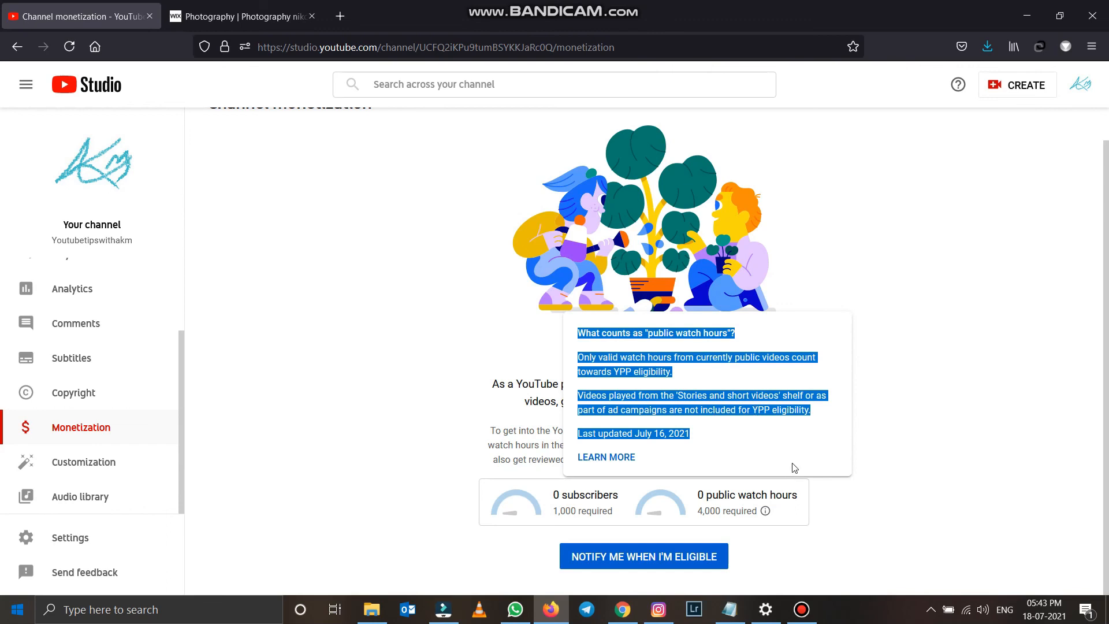
pyautogui.click(872, 547)
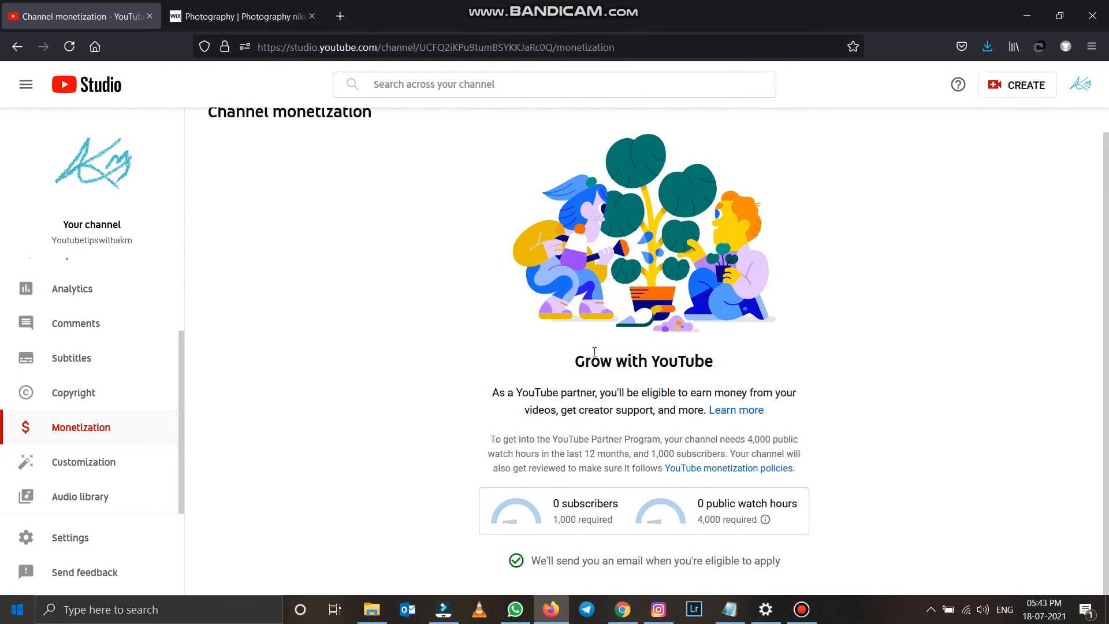
# - Read the Grow with YouTube introduction, then return to the channel's Content page
pyautogui.moveTo(621, 360); pyautogui.dragTo(808, 405)
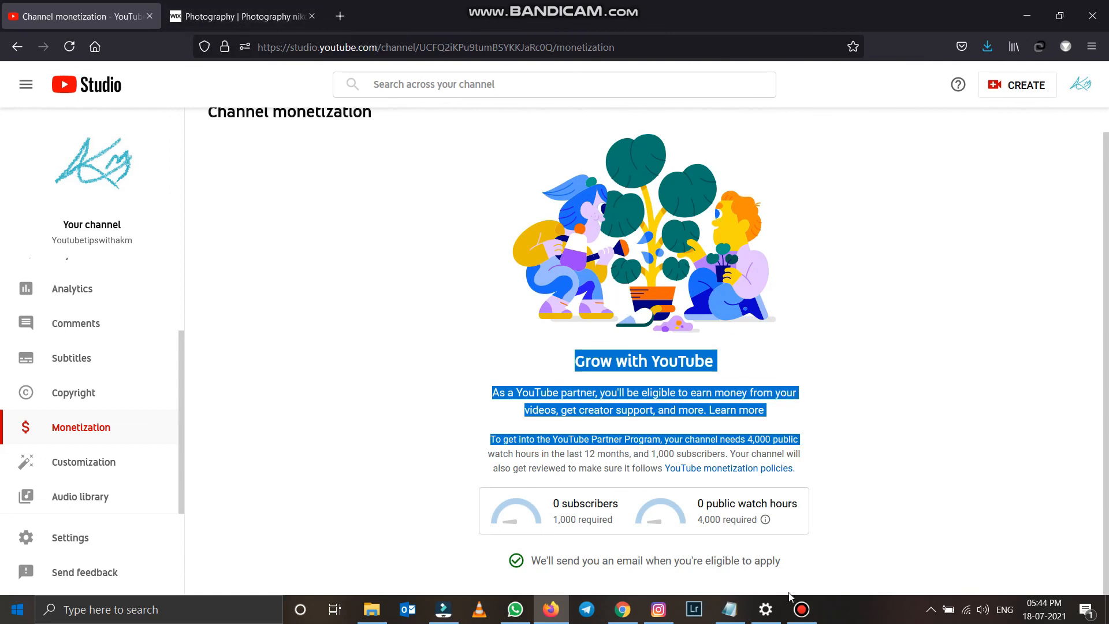
pyautogui.click(285, 398)
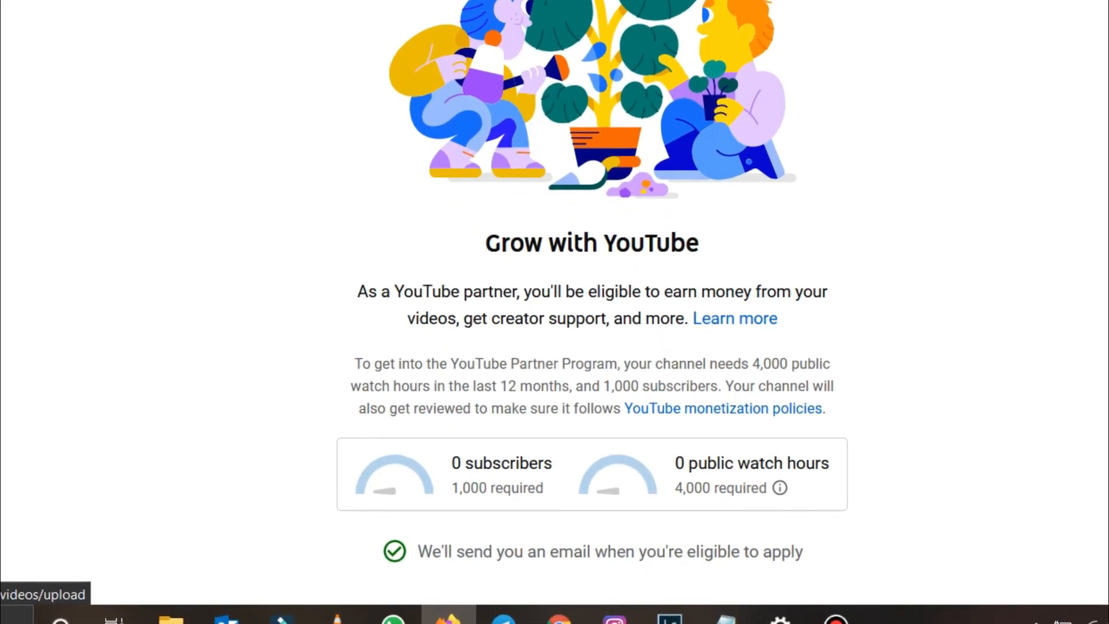
pyautogui.click(100, 317)
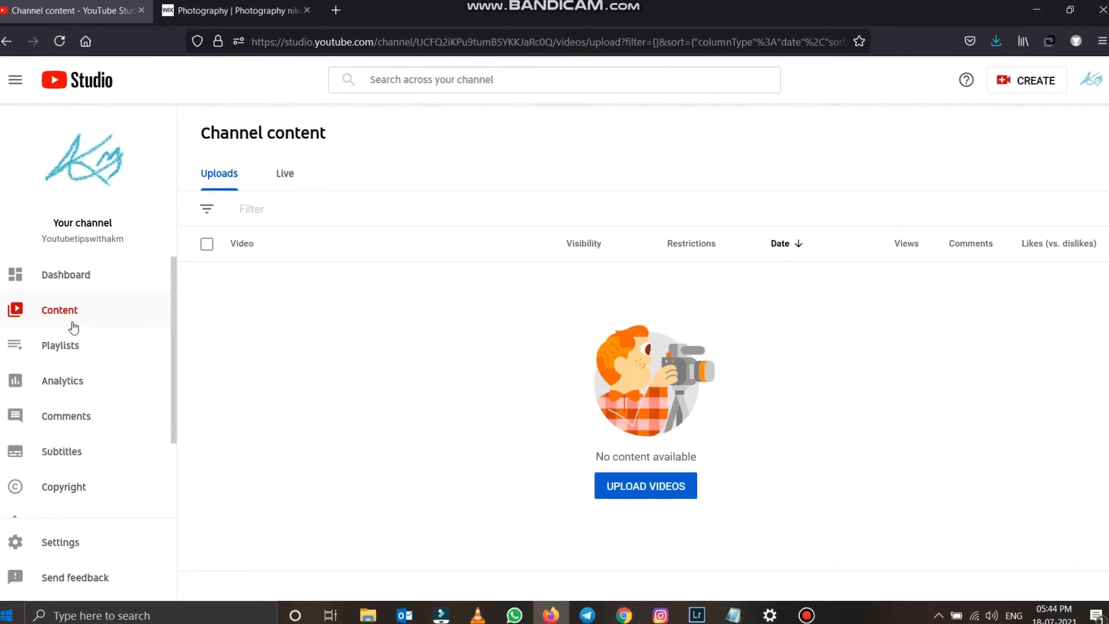
pyautogui.click(654, 497)
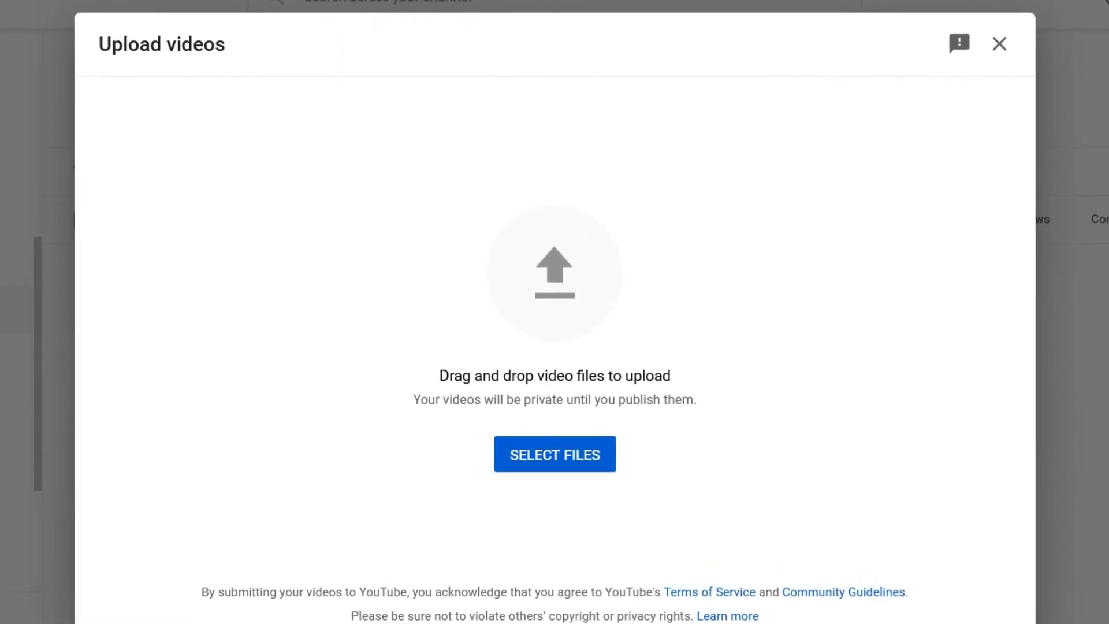
pyautogui.hotkey('alt', 'F4')
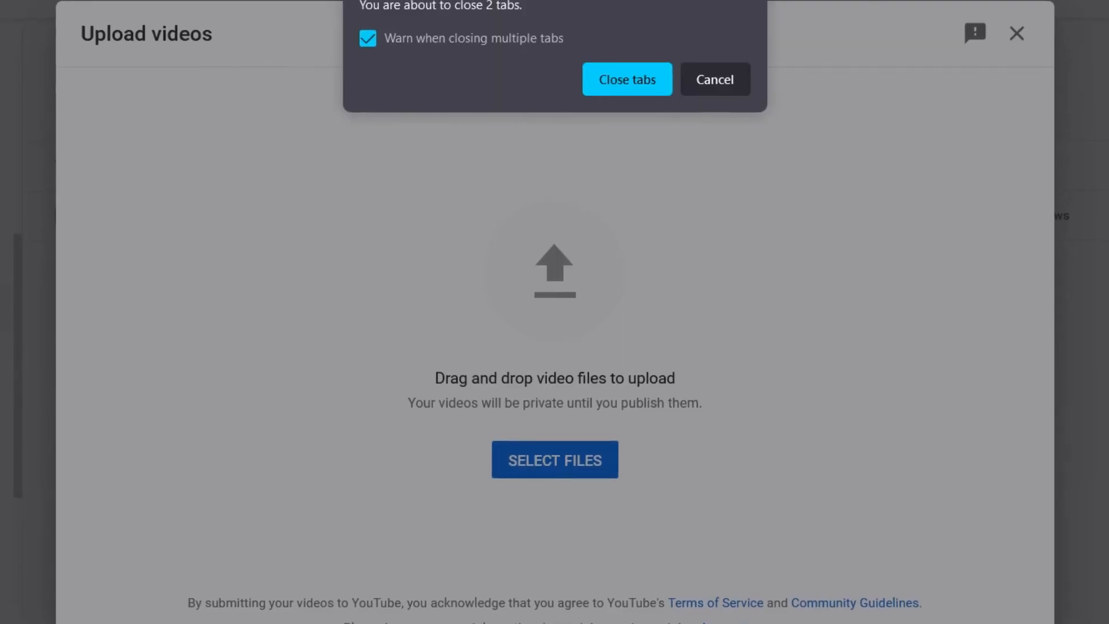
pyautogui.click(743, 81)
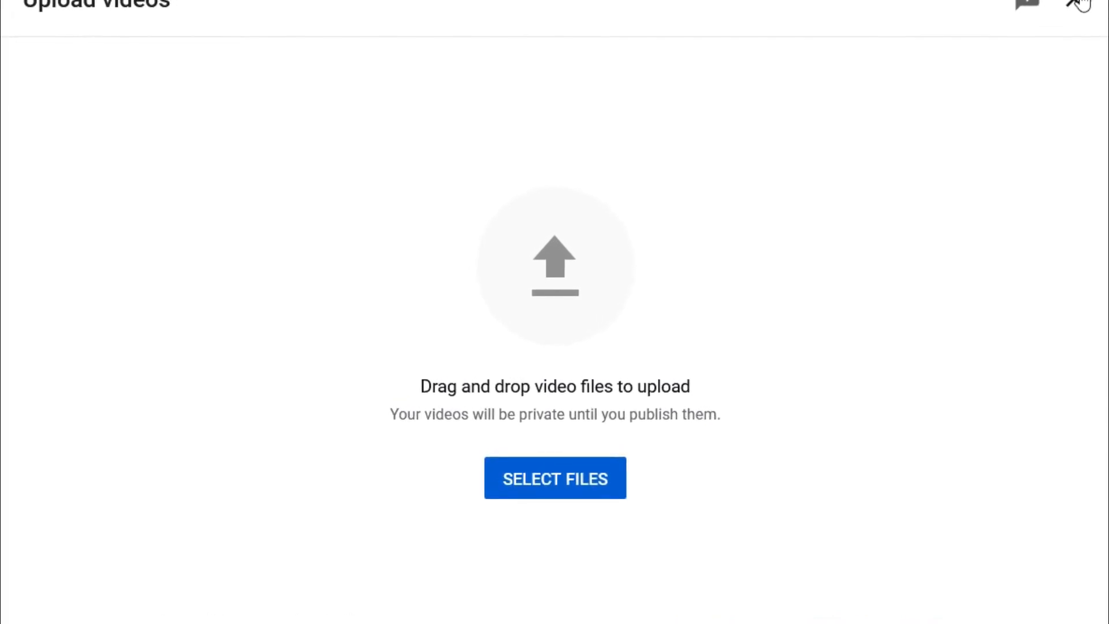
pyautogui.click(1081, 3)
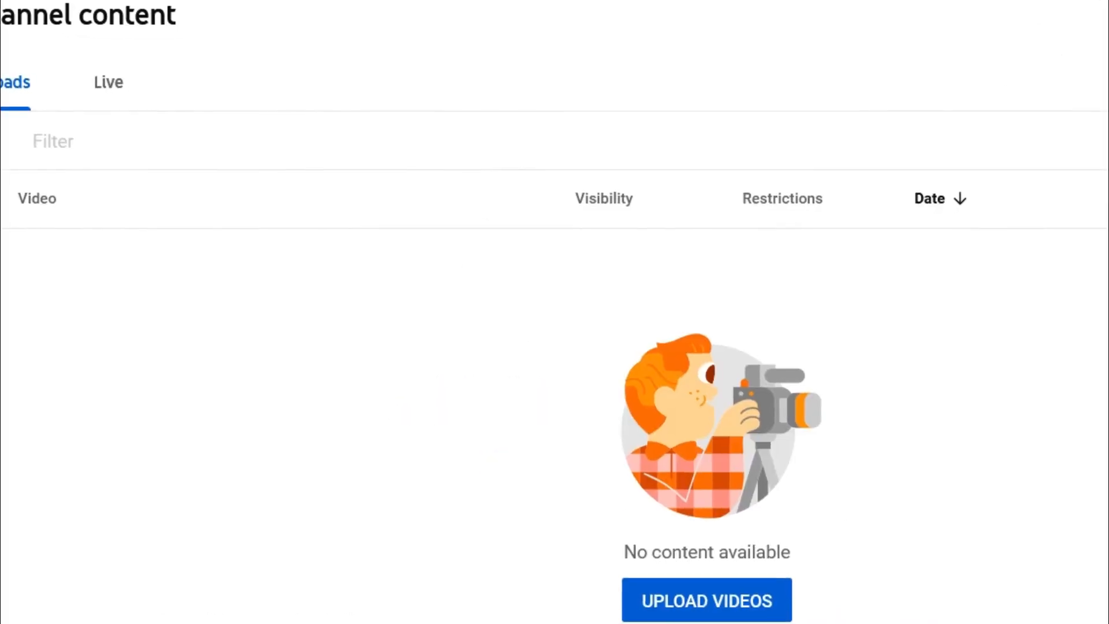